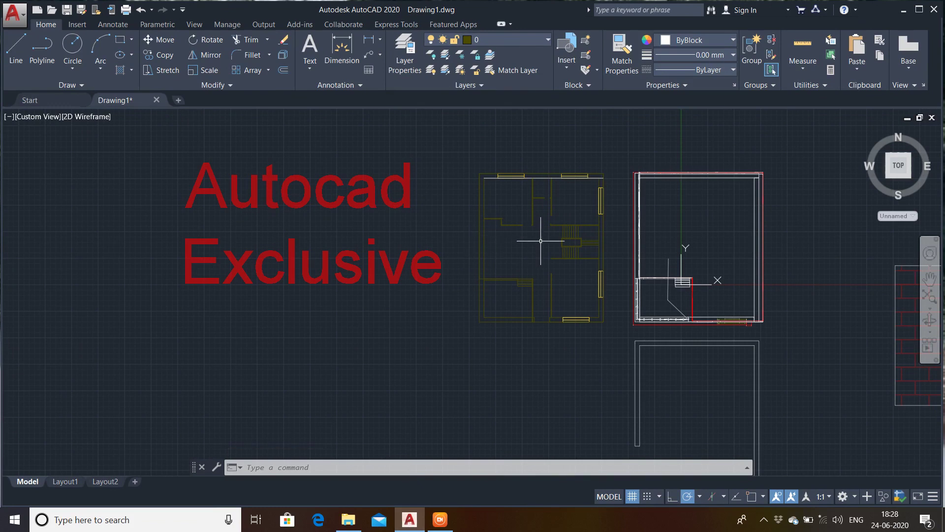
# Look over the floor plans, the red title text and the brick and honeycomb hatch samples in the drawing
pyautogui.scroll(6, 581, 247)
pyautogui.scroll(-5, 573, 247)
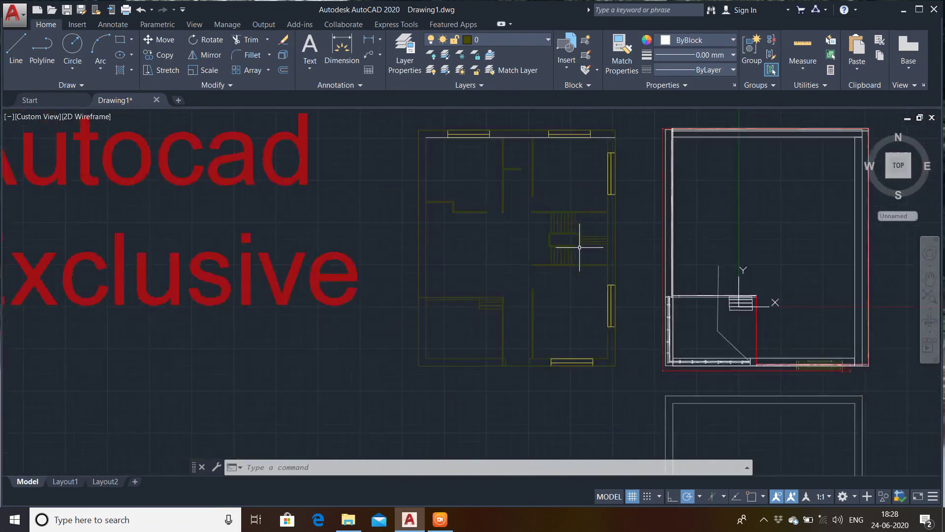
pyautogui.scroll(5, 579, 247)
pyautogui.scroll(-3, 542, 327)
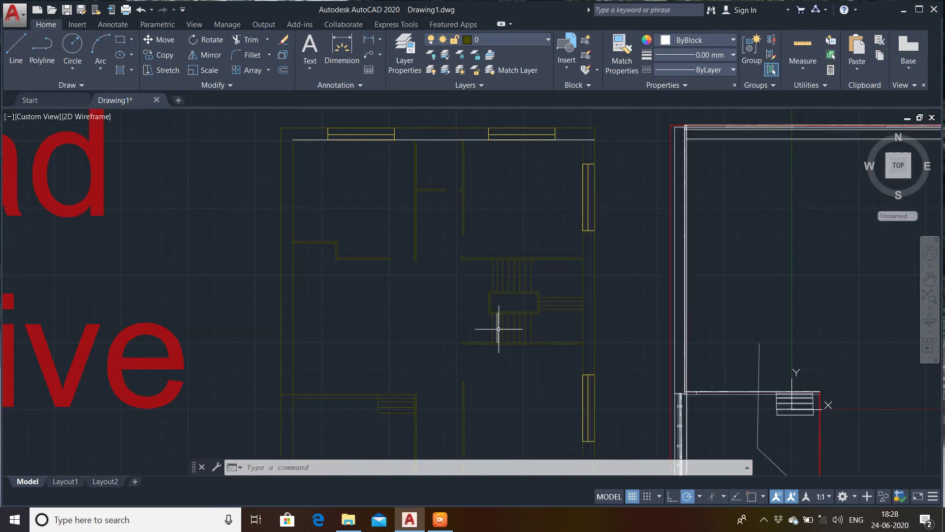
pyautogui.scroll(-3, 540, 296)
pyautogui.scroll(2, 203, 288)
pyautogui.scroll(-2, 204, 287)
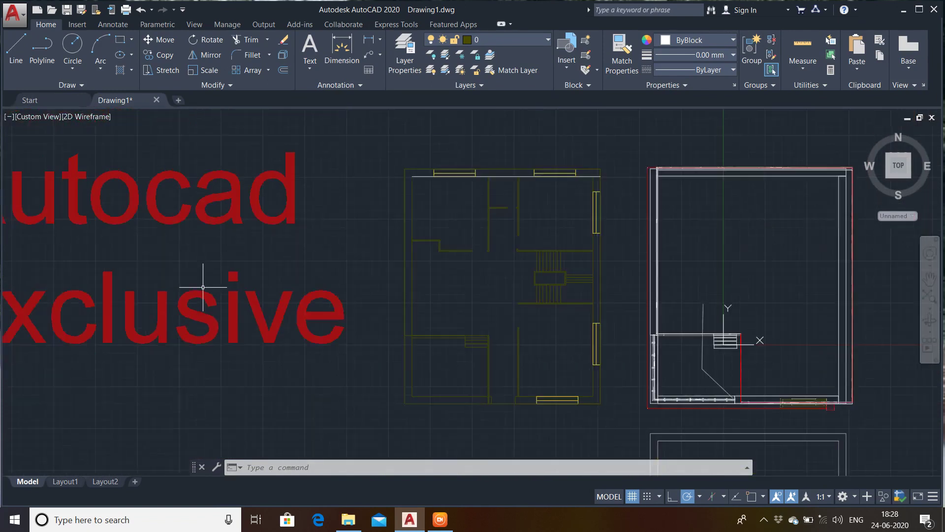
pyautogui.scroll(-2, 204, 287)
pyautogui.moveTo(239, 289)
pyautogui.mouseDown(button='middle')
pyautogui.moveTo(301, 286)
pyautogui.moveTo(341, 272)
pyautogui.mouseUp(button='middle')
pyautogui.scroll(2, 289, 285)
pyautogui.scroll(1, 341, 271)
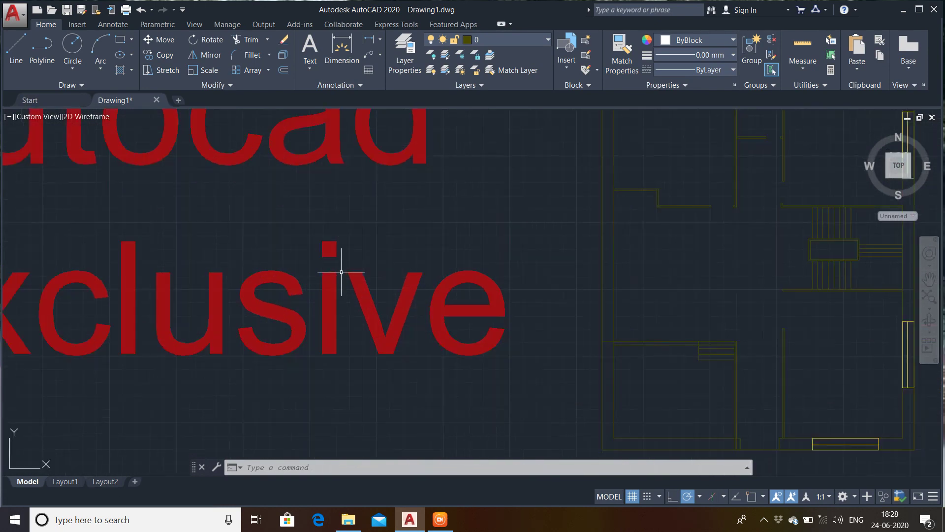
pyautogui.scroll(-5, 339, 268)
pyautogui.moveTo(408, 293); pyautogui.dragTo(369, 304, button='middle')
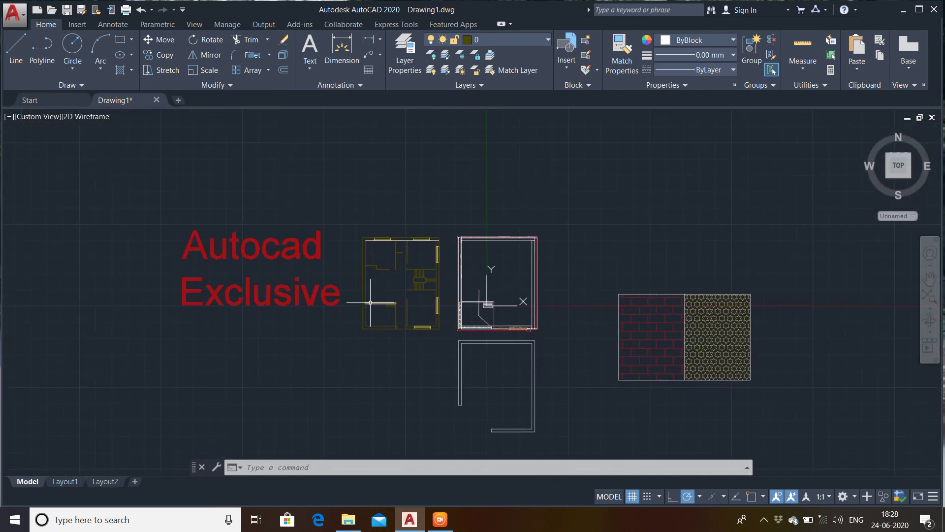
pyautogui.scroll(4, 371, 301)
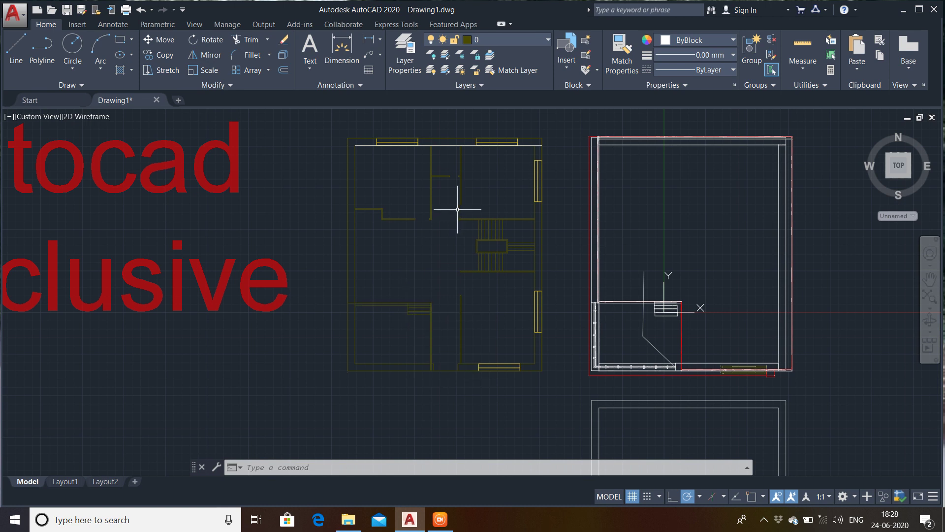
pyautogui.scroll(5, 450, 228)
pyautogui.scroll(-4, 498, 252)
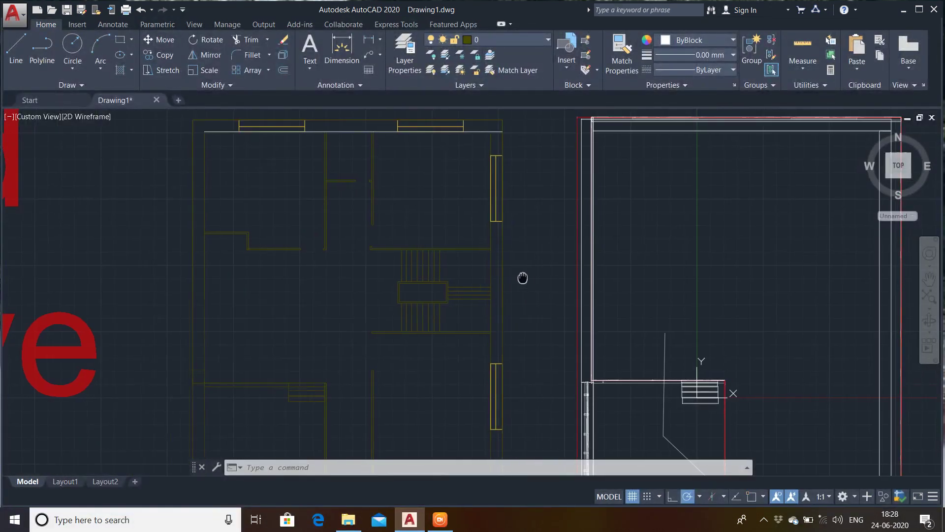
pyautogui.moveTo(509, 283); pyautogui.dragTo(516, 225, button='middle')
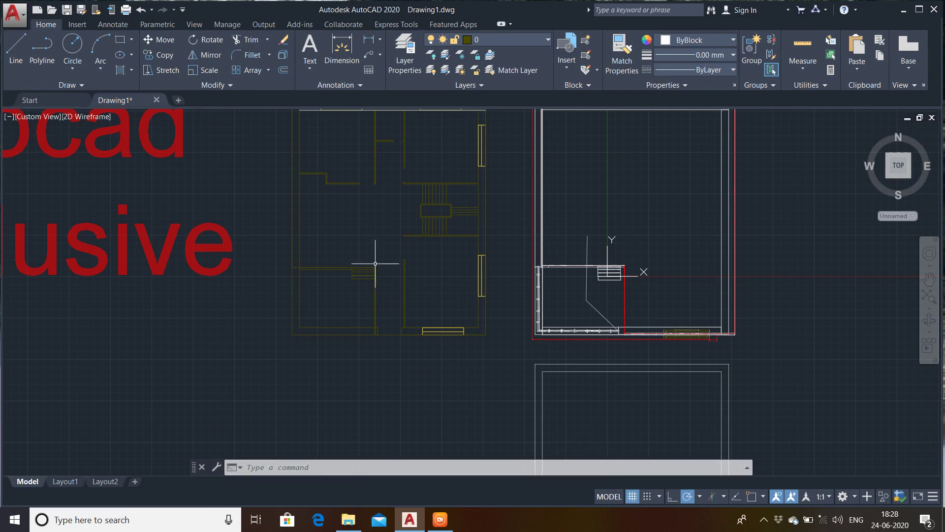
# Turn the grid display off to inspect the drawing without it, and switch it back on
pyautogui.scroll(3, 235, 323)
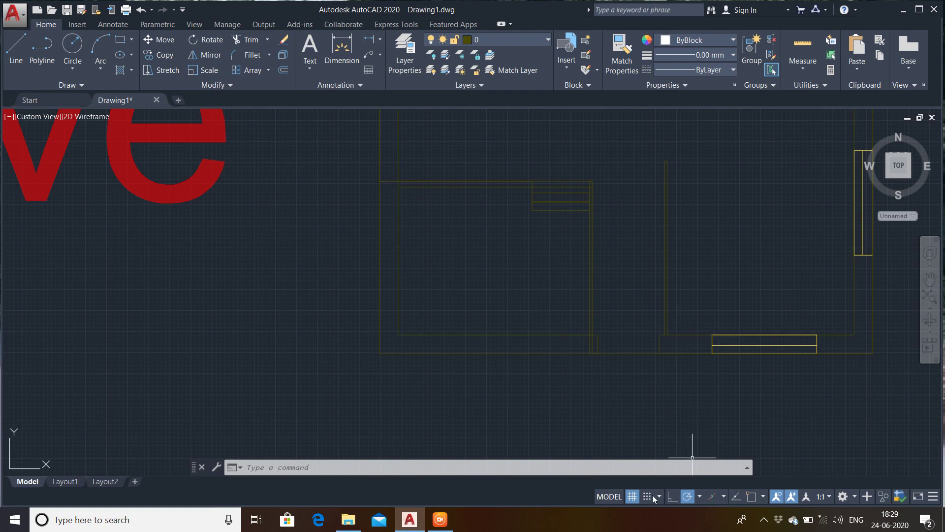
pyautogui.click(632, 498)
pyautogui.scroll(-4, 253, 292)
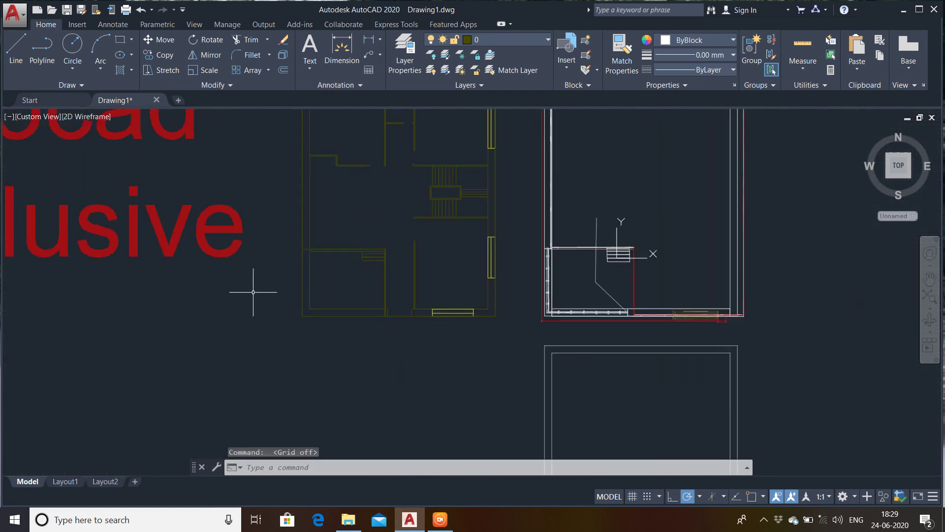
pyautogui.scroll(3, 233, 321)
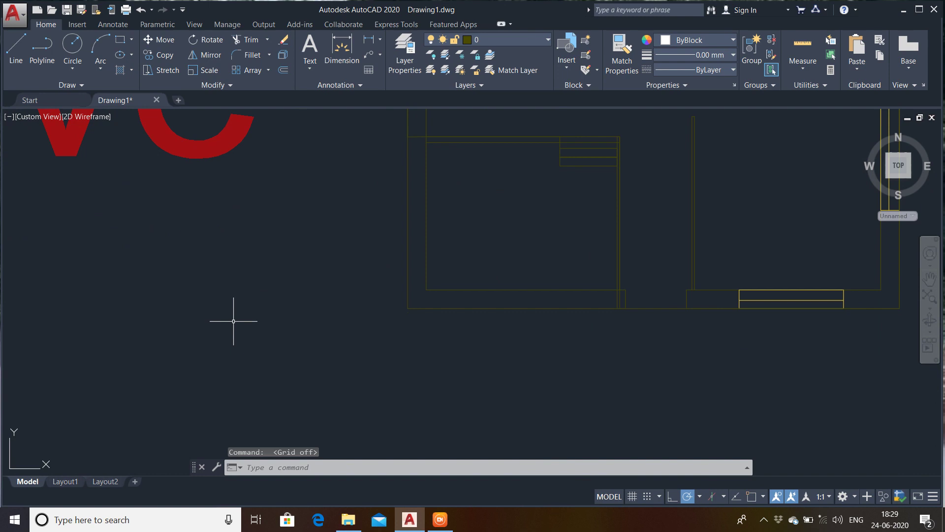
pyautogui.scroll(-3, 234, 321)
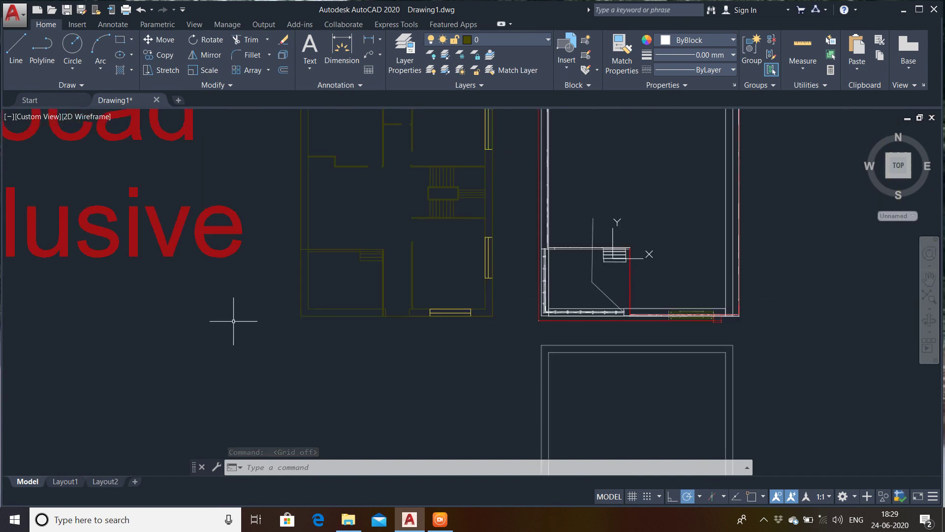
pyautogui.moveTo(234, 321)
pyautogui.mouseDown(button='middle')
pyautogui.moveTo(284, 400)
pyautogui.moveTo(342, 356)
pyautogui.moveTo(421, 333)
pyautogui.moveTo(411, 369)
pyautogui.moveTo(383, 330)
pyautogui.mouseUp(button='middle')
pyautogui.scroll(-2, 275, 372)
pyautogui.scroll(2, 407, 340)
pyautogui.scroll(-4, 412, 369)
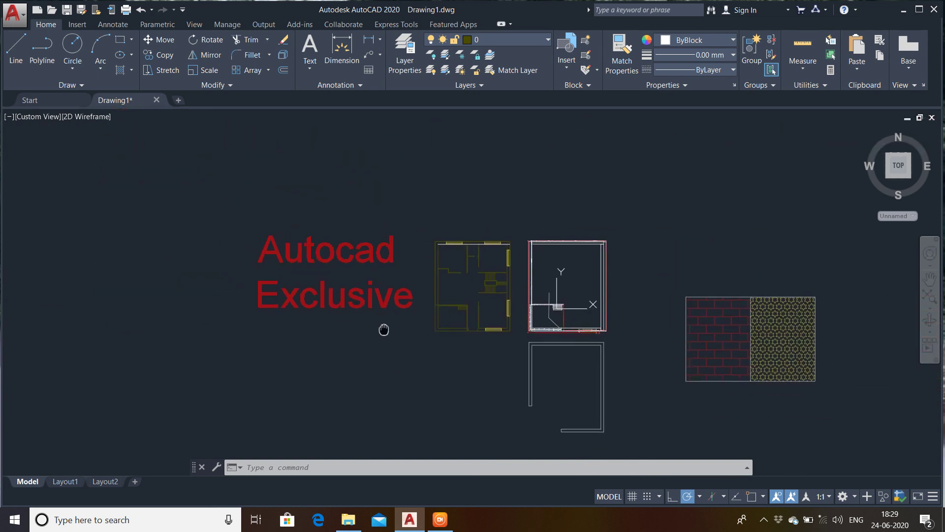
pyautogui.scroll(3, 458, 350)
pyautogui.moveTo(458, 350); pyautogui.dragTo(428, 348, button='middle')
pyautogui.scroll(-1, 481, 386)
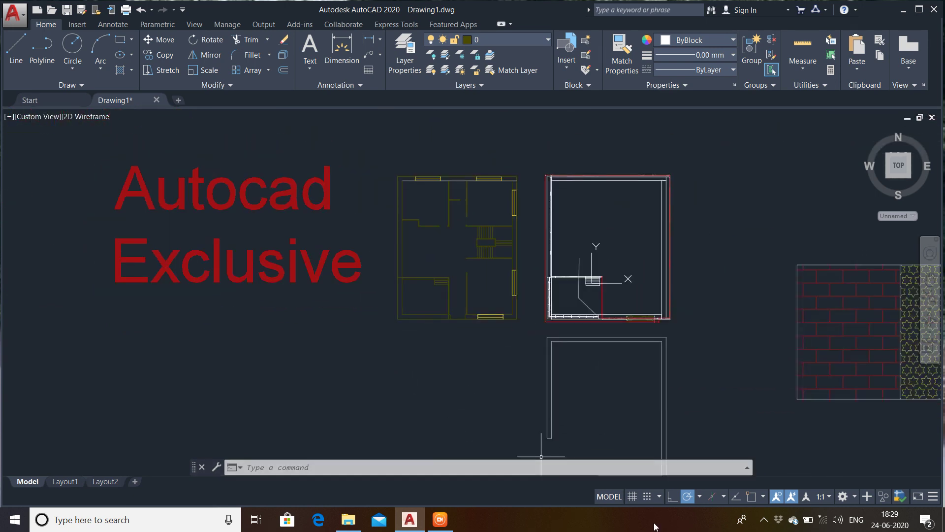
pyautogui.click(635, 499)
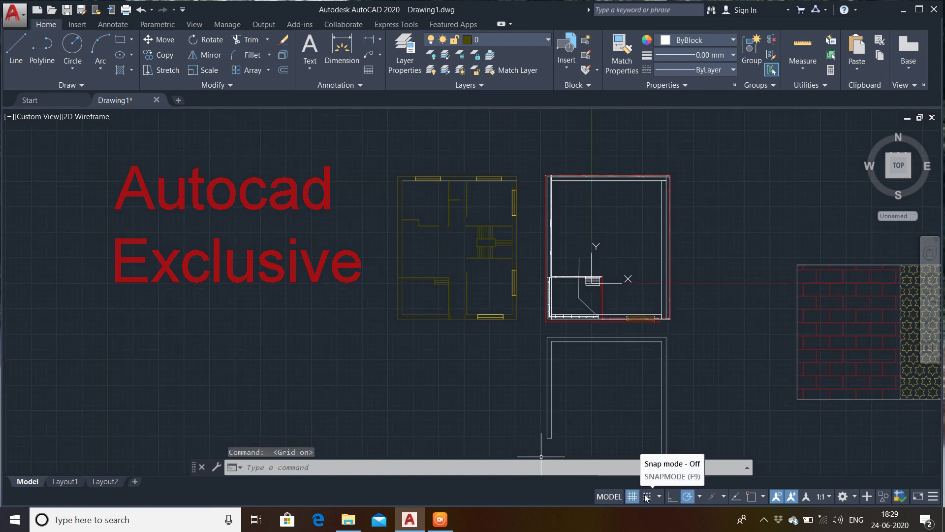
# Turn on Snap mode and draw a horizontal line between two grid points in an empty area of the drawing
pyautogui.click(20, 53)
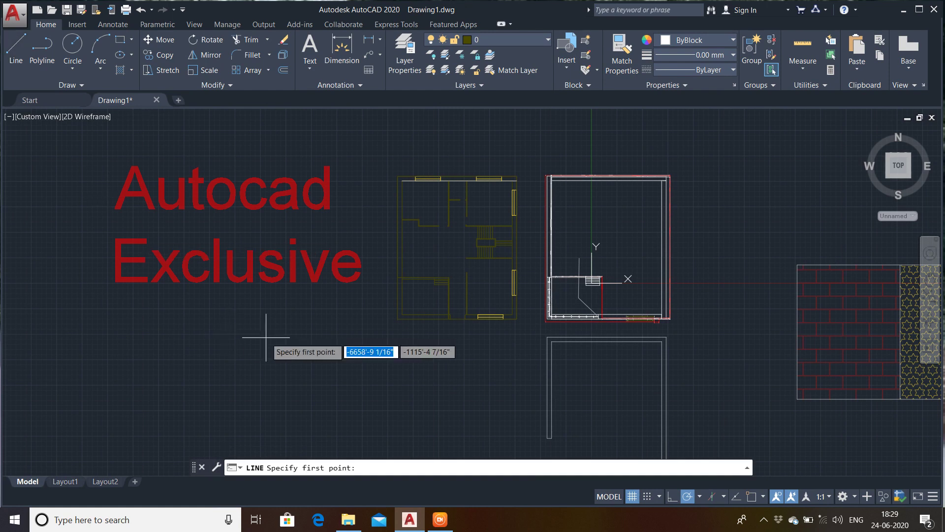
pyautogui.scroll(6, 266, 336)
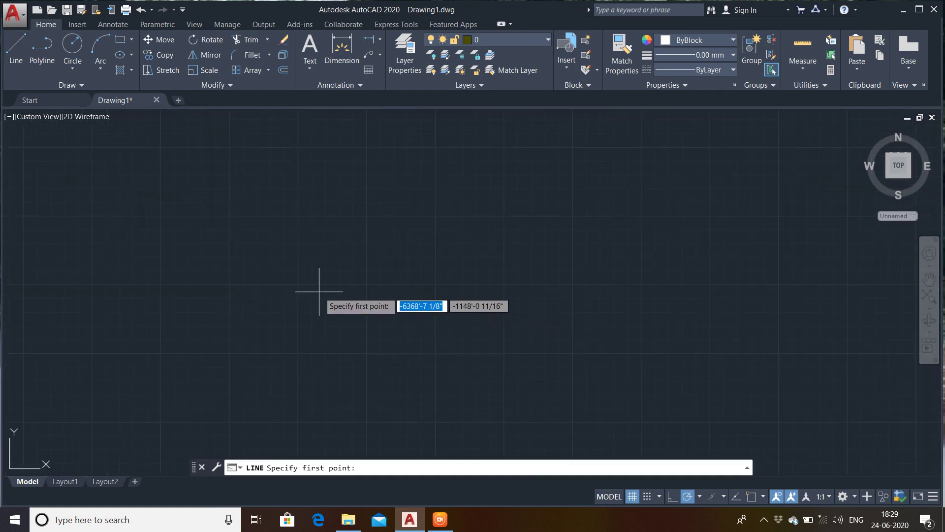
pyautogui.scroll(5, 328, 288)
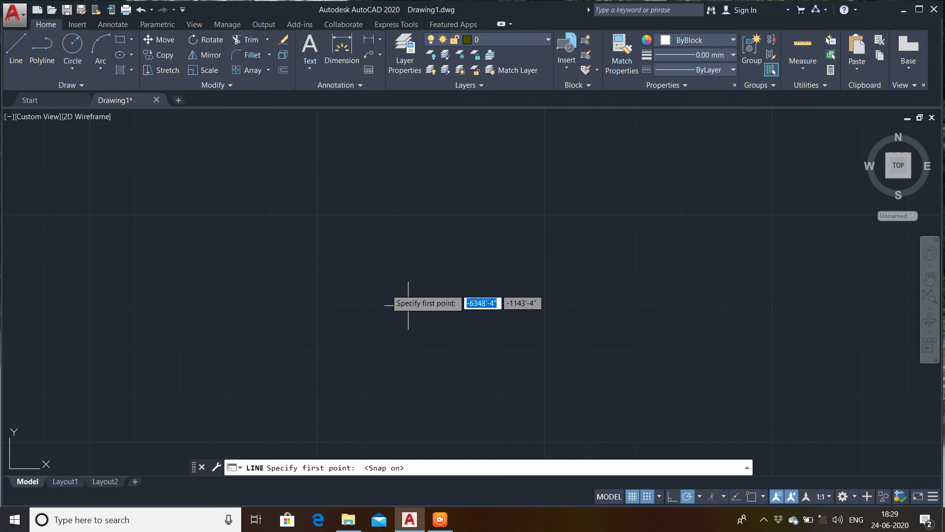
pyautogui.click(8, 47)
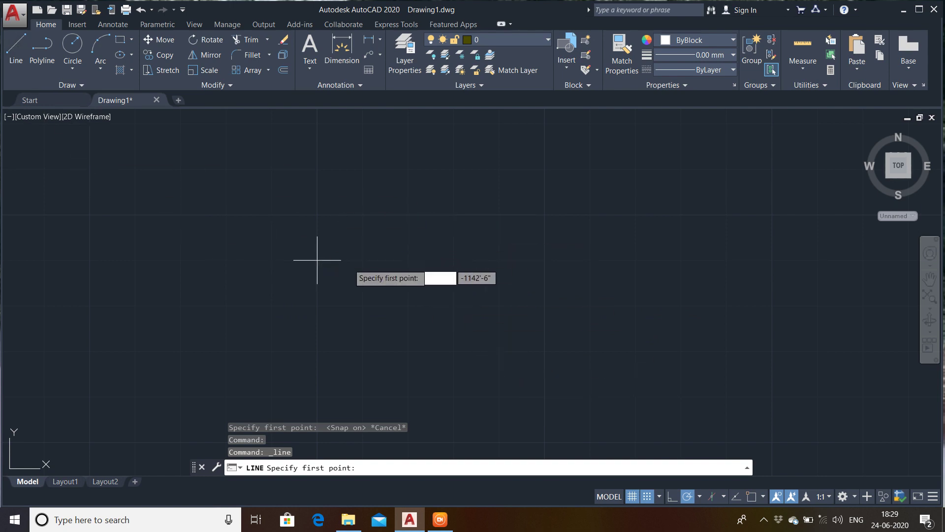
pyautogui.click(363, 260)
pyautogui.click(499, 260)
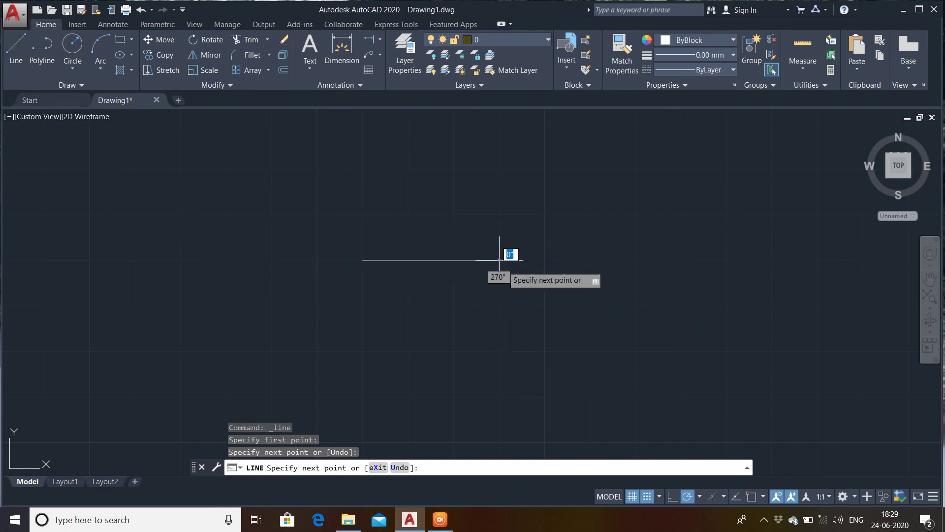
# Continue the line as a snapped zigzag of diagonal, vertical and horizontal segments below it, ending with a 10" vertical segment going up
pyautogui.click(453, 306)
pyautogui.click(453, 351)
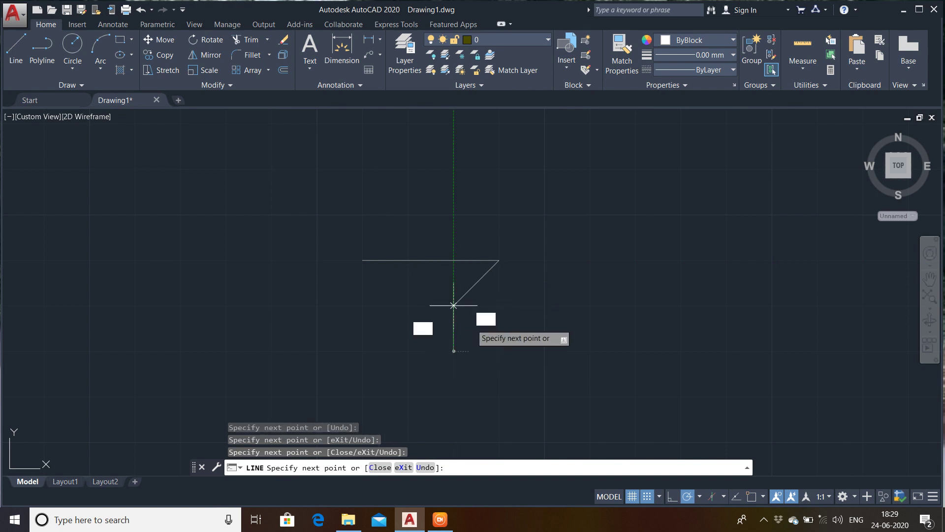
pyautogui.click(500, 305)
pyautogui.click(408, 305)
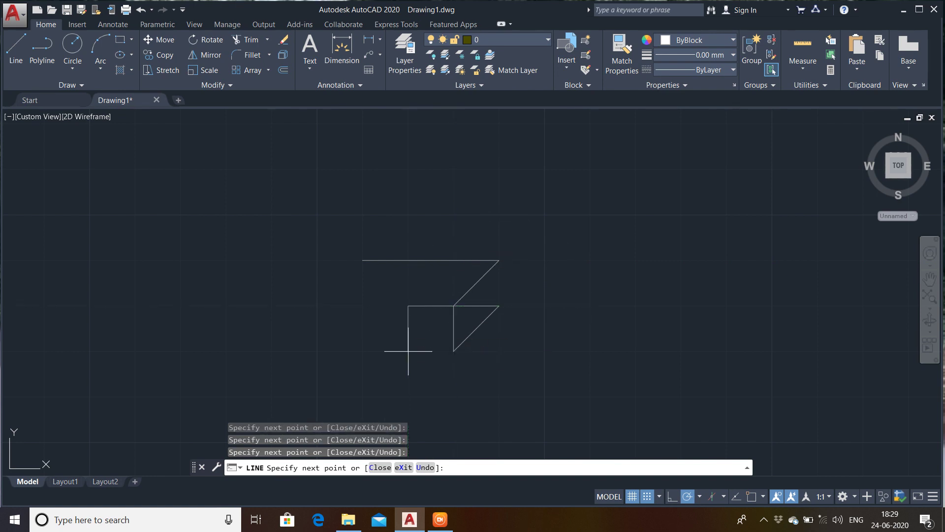
pyautogui.click(408, 351)
pyautogui.click(363, 306)
pyautogui.scroll(2, 364, 335)
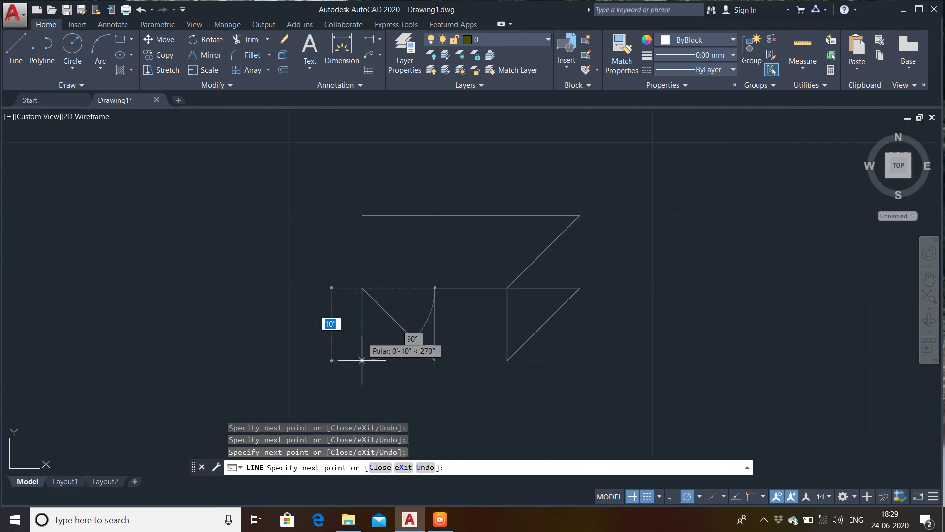
pyautogui.click(362, 360)
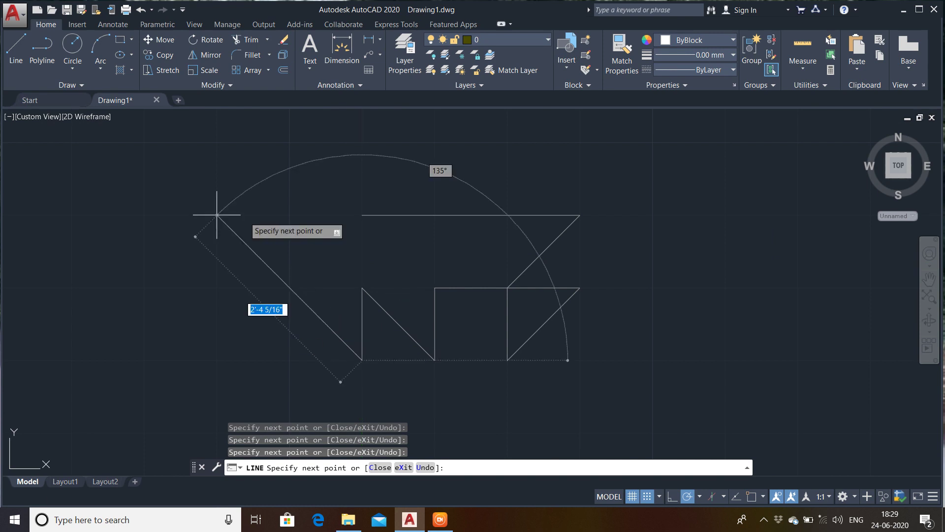
pyautogui.click(289, 288)
pyautogui.click(289, 215)
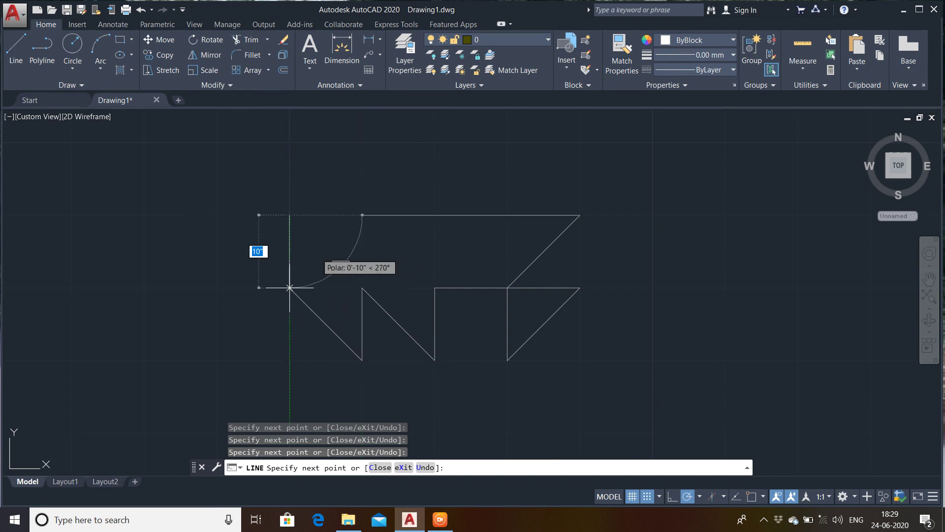
# Turn off Snap mode and continue the line with freely placed stepped segments across the middle of the zigzag
pyautogui.click(647, 496)
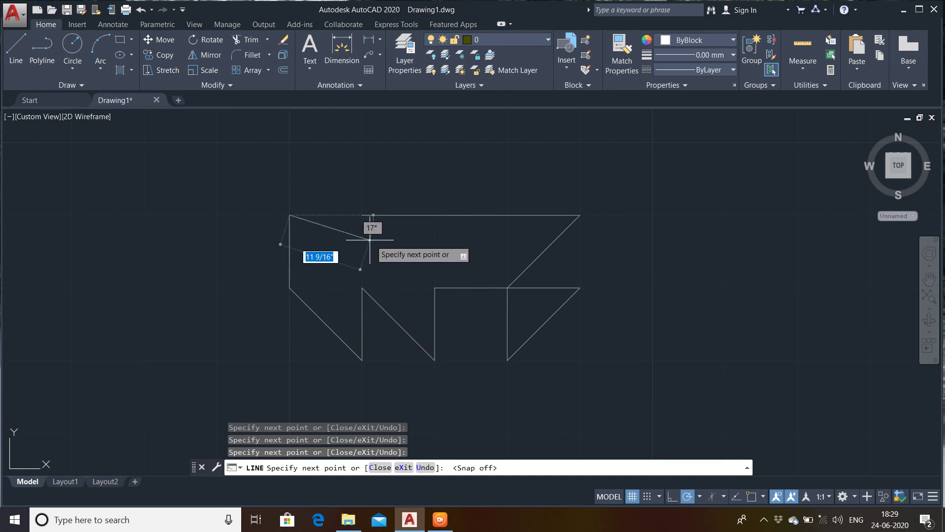
pyautogui.click(397, 255)
pyautogui.click(398, 322)
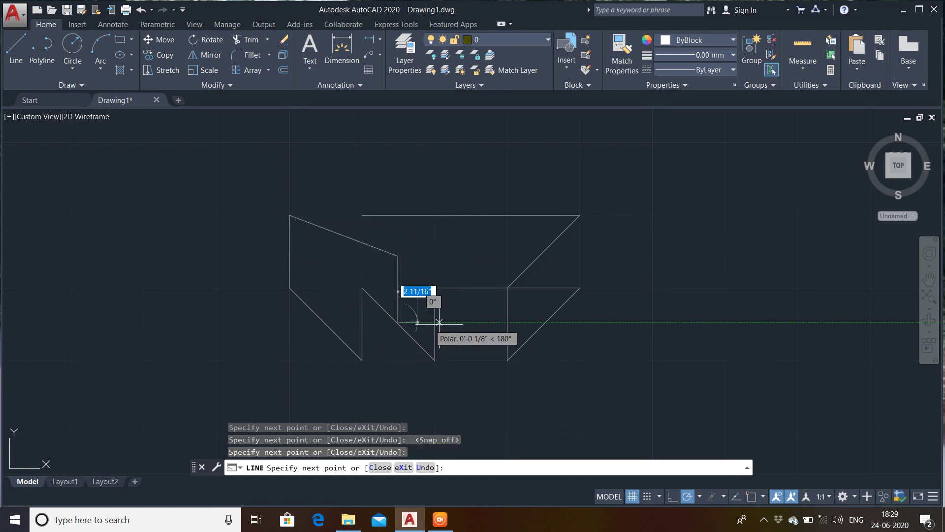
pyautogui.click(470, 323)
pyautogui.click(470, 253)
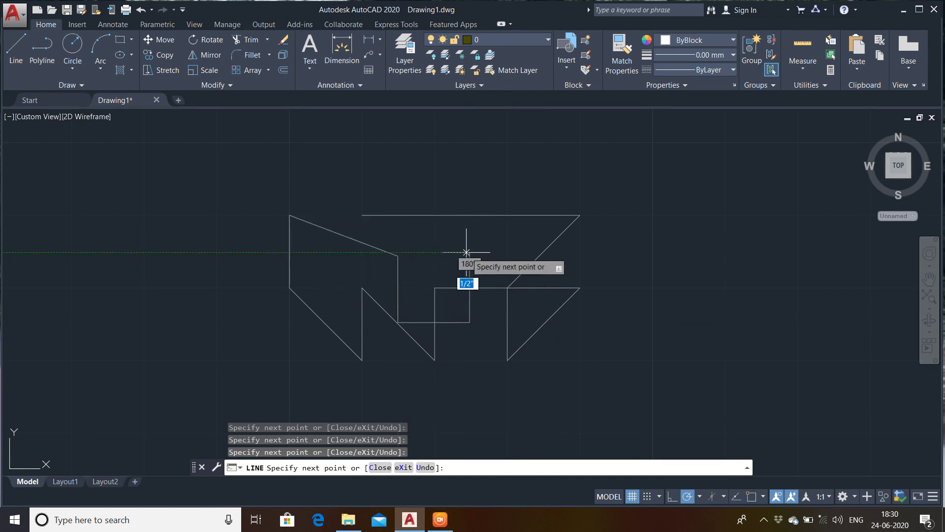
pyautogui.click(554, 252)
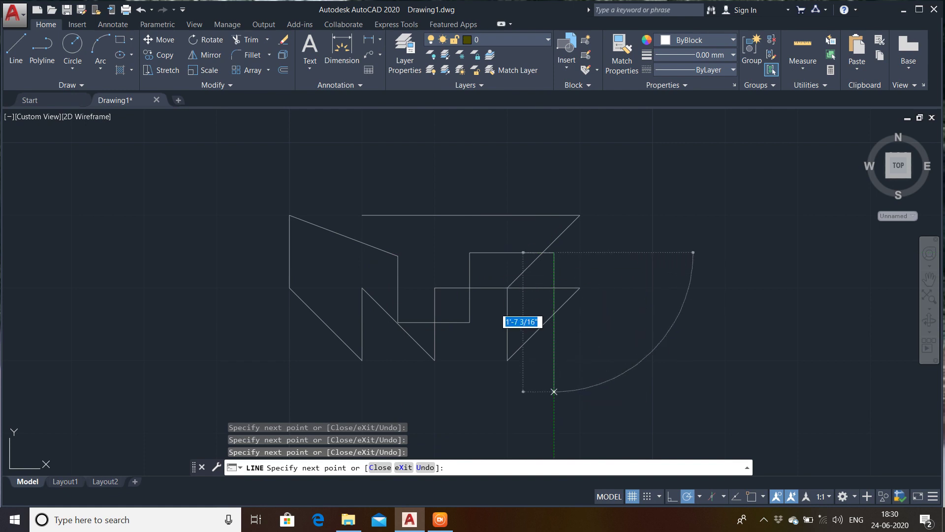
# Extend the line with freely placed segments around the shape, including a long diagonal across it and a final vertical going down
pyautogui.click(553, 391)
pyautogui.click(366, 399)
pyautogui.click(365, 169)
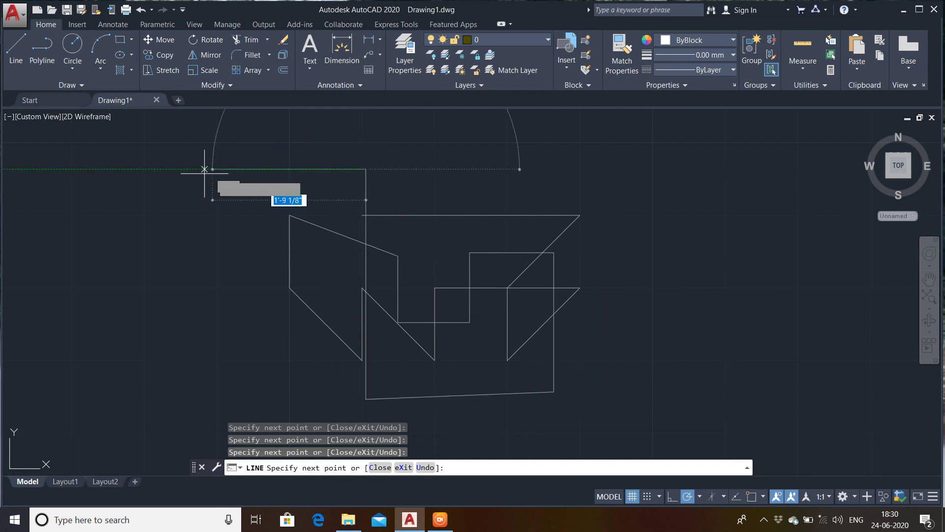
pyautogui.click(186, 169)
pyautogui.click(186, 381)
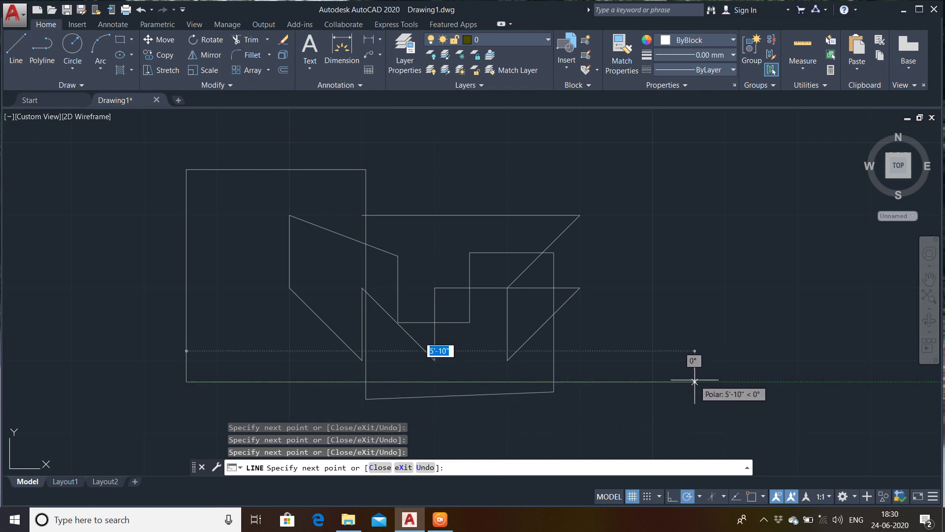
pyautogui.click(621, 247)
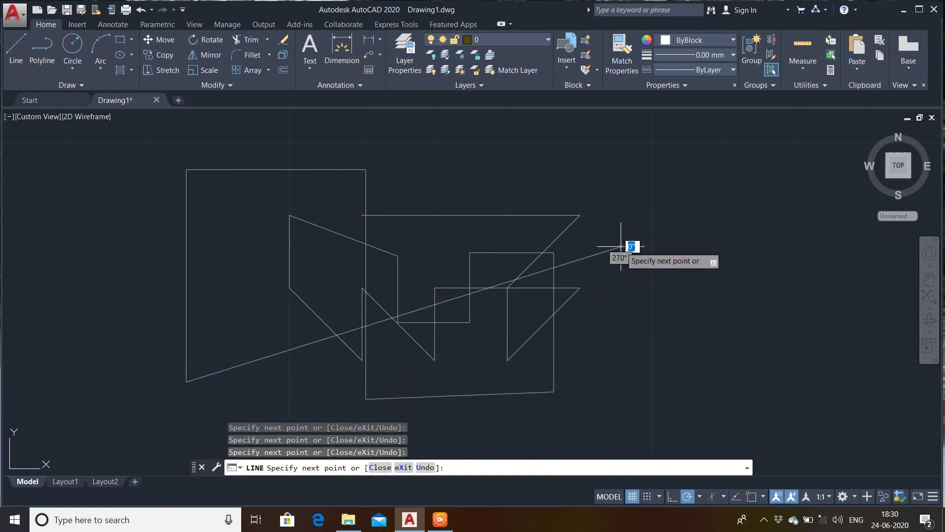
pyautogui.click(621, 407)
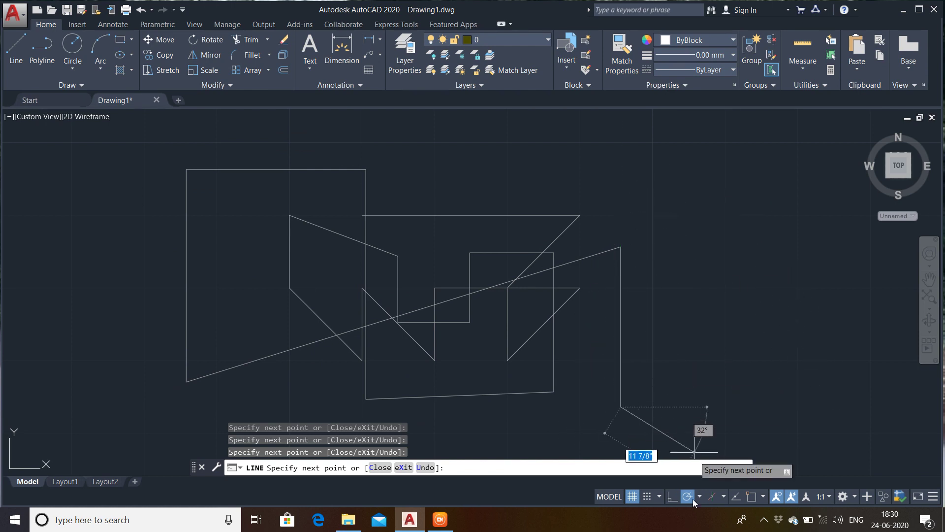
# Turn on Snap mode, continue the line along grid points as a small square with a stepped tail beside the zigzag, and end it
pyautogui.click(647, 496)
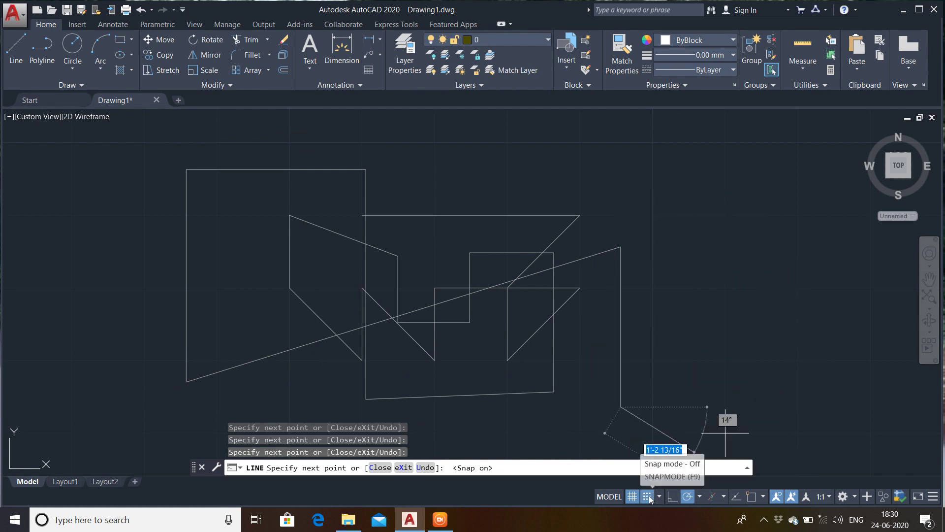
pyautogui.click(652, 288)
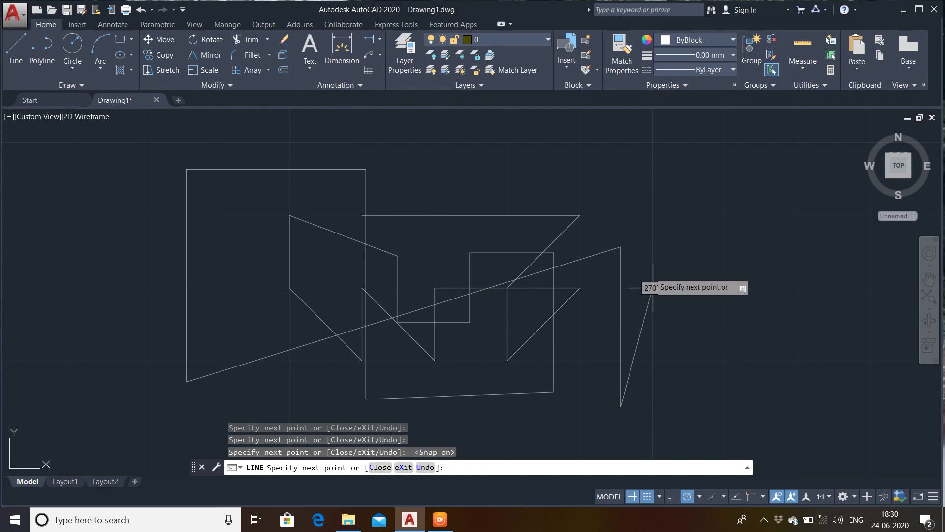
pyautogui.click(653, 215)
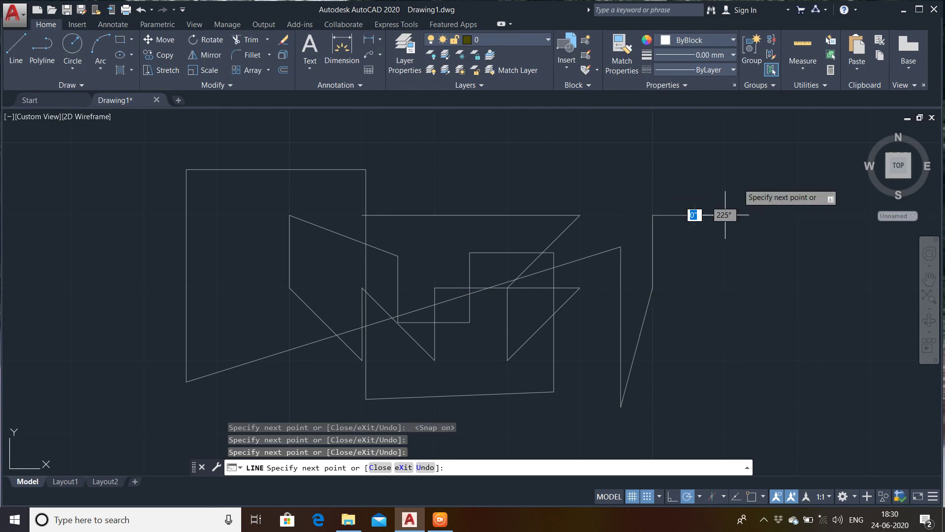
pyautogui.doubleClick(725, 215)
pyautogui.click(725, 288)
pyautogui.click(653, 287)
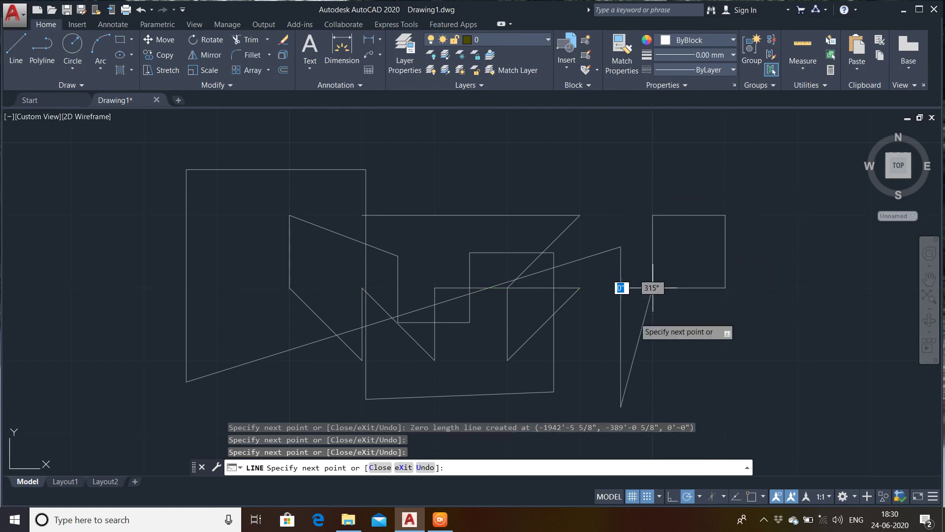
pyautogui.click(798, 287)
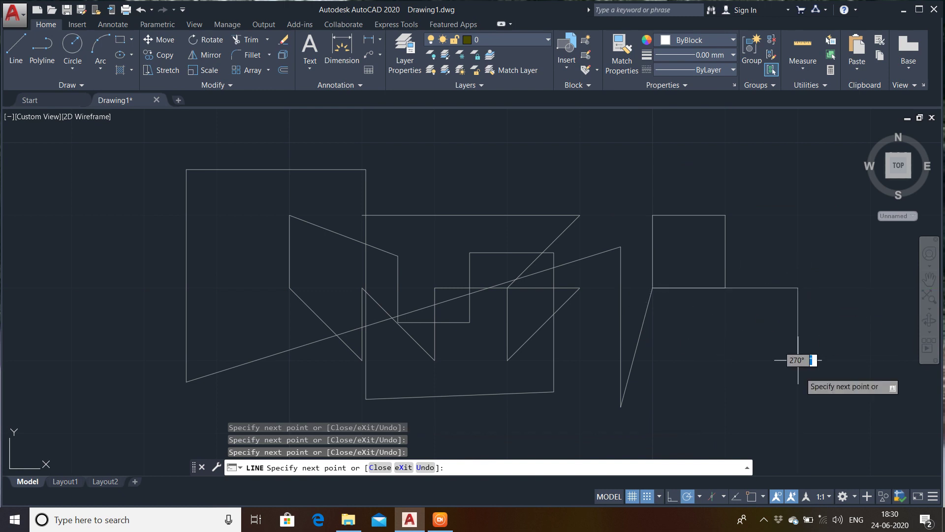
pyautogui.click(798, 359)
pyautogui.press('Escape')
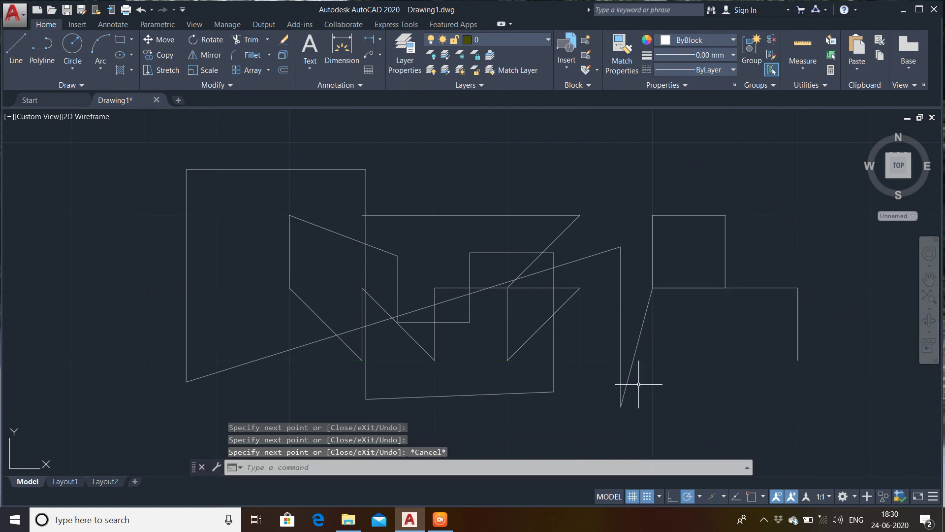
# Undo the last two line drawings and open the Snap mode options
pyautogui.hotkey('ctrl', 'z')
pyautogui.hotkey('ctrl', 'z')
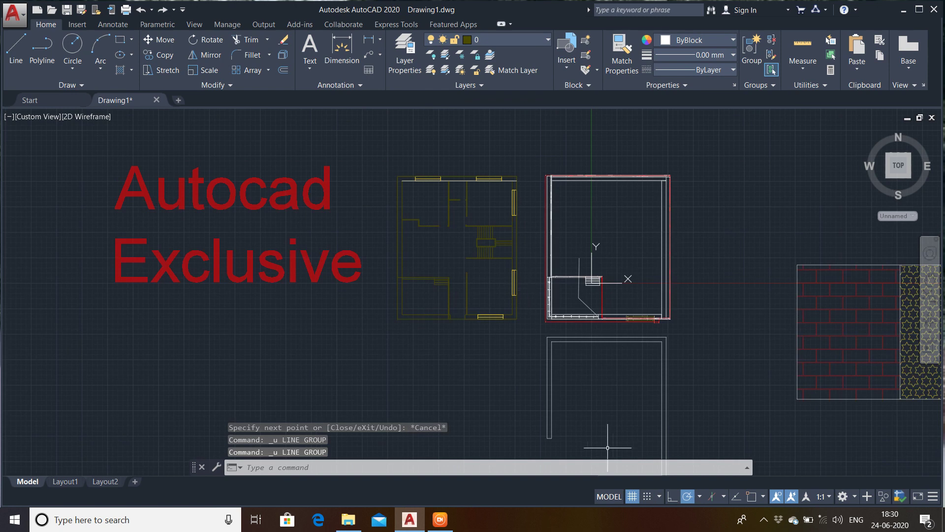
pyautogui.click(659, 497)
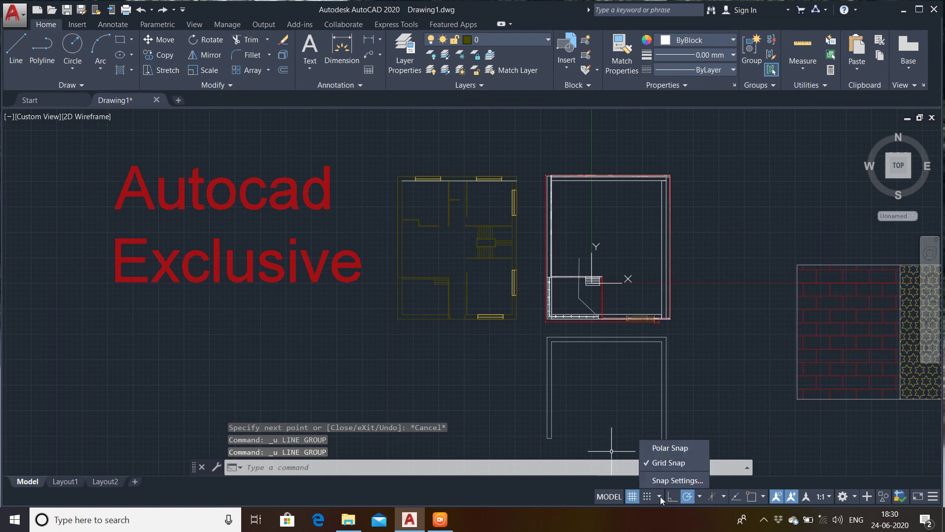
# Turn on Ortho mode and draw a horizontal line below the Autocad Exclusive text, followed by a vertical segment going down
pyautogui.click(674, 501)
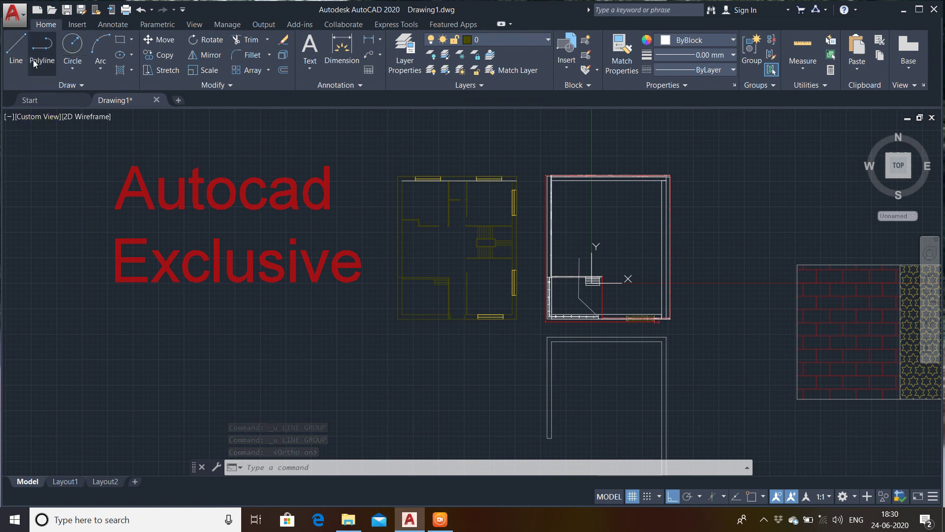
pyautogui.click(15, 50)
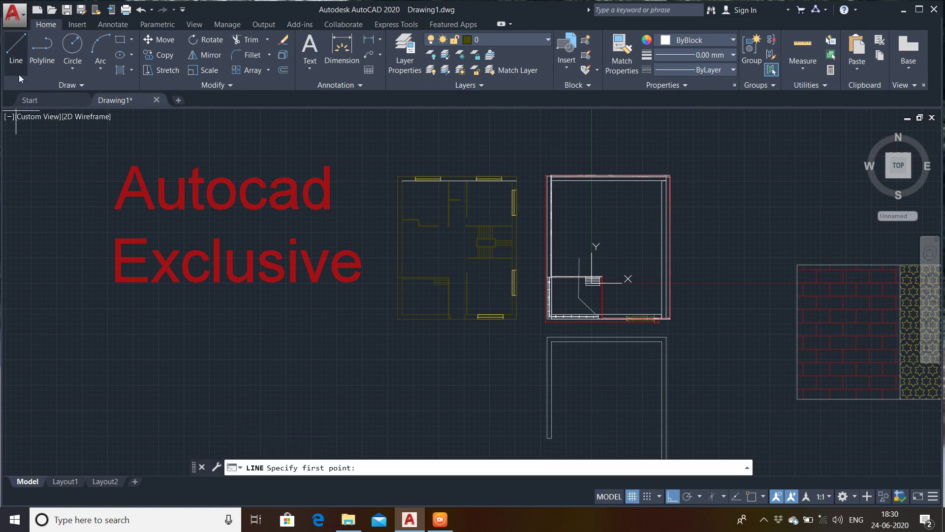
pyautogui.moveTo(224, 311); pyautogui.dragTo(227, 248, button='middle')
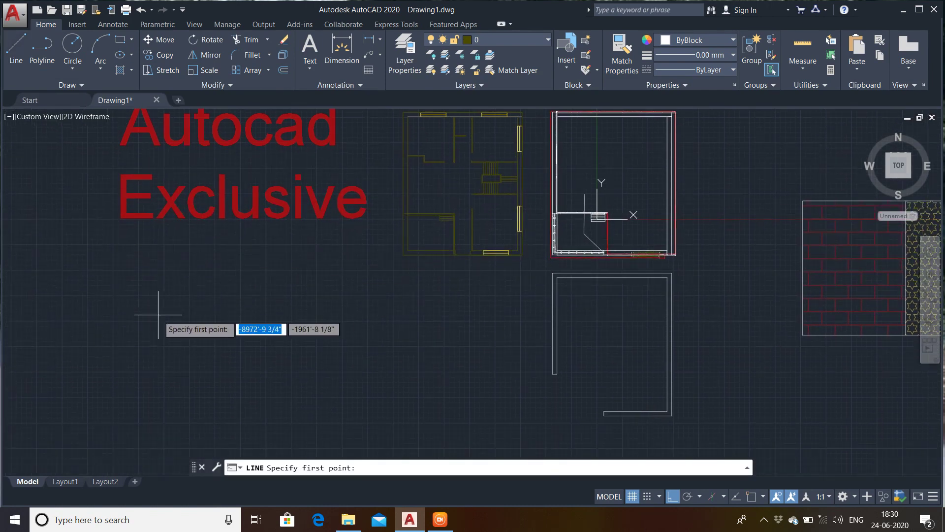
pyautogui.click(126, 317)
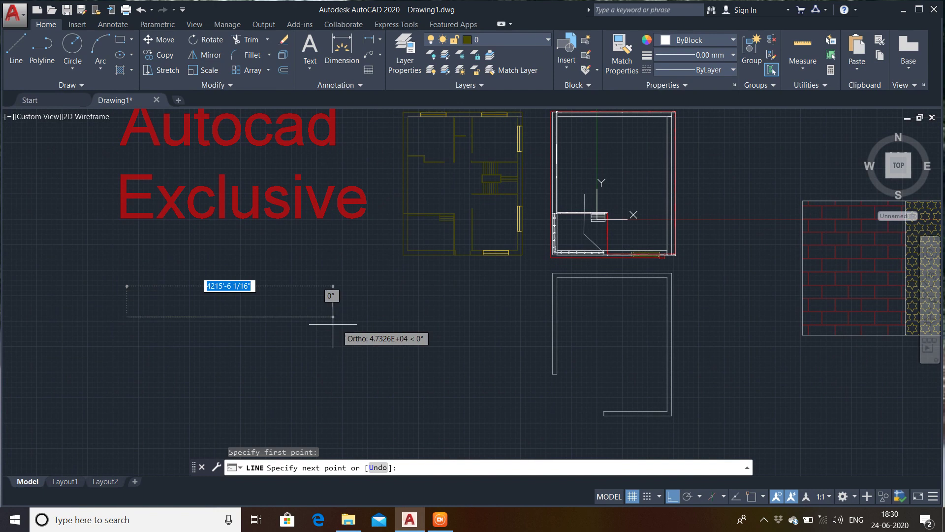
pyautogui.click(446, 335)
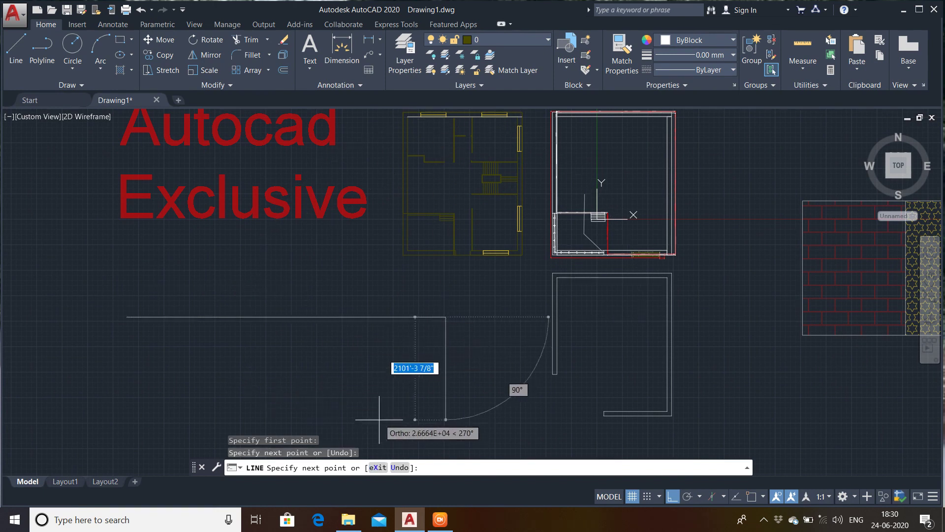
pyautogui.moveTo(379, 404); pyautogui.dragTo(358, 302, button='middle')
pyautogui.scroll(-3, 327, 443)
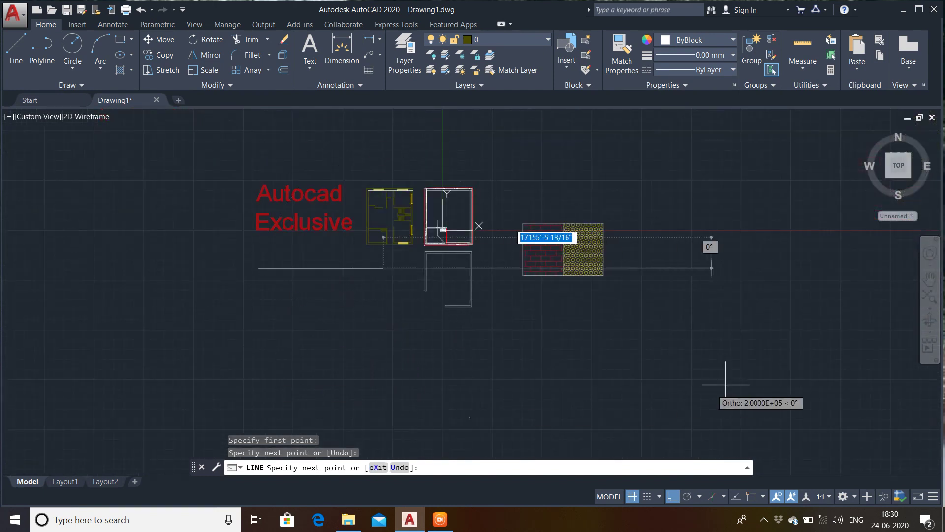
pyautogui.click(392, 404)
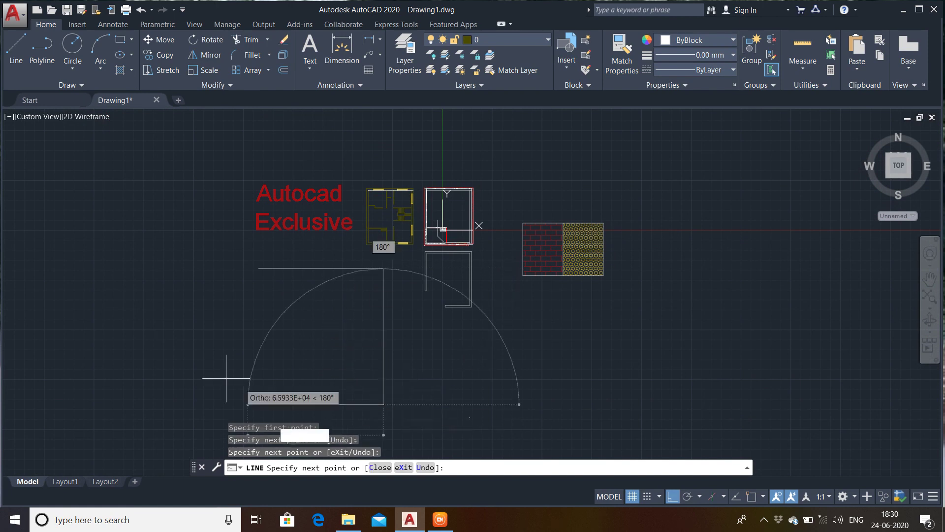
# Continue the line with Ortho-constrained horizontal and vertical segments beside the text and below the plans, ending with a short vertical going down
pyautogui.click(10, 249)
pyautogui.click(142, 194)
pyautogui.click(198, 203)
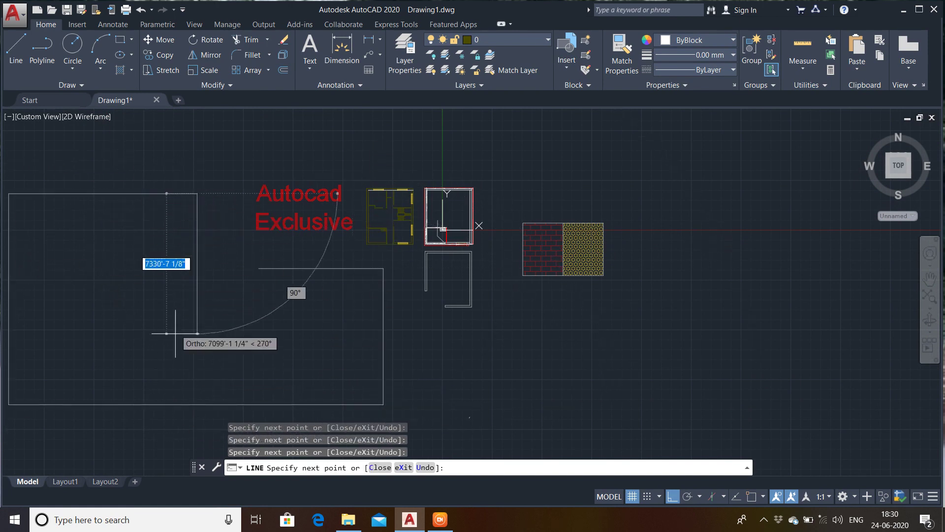
pyautogui.click(206, 346)
pyautogui.click(707, 346)
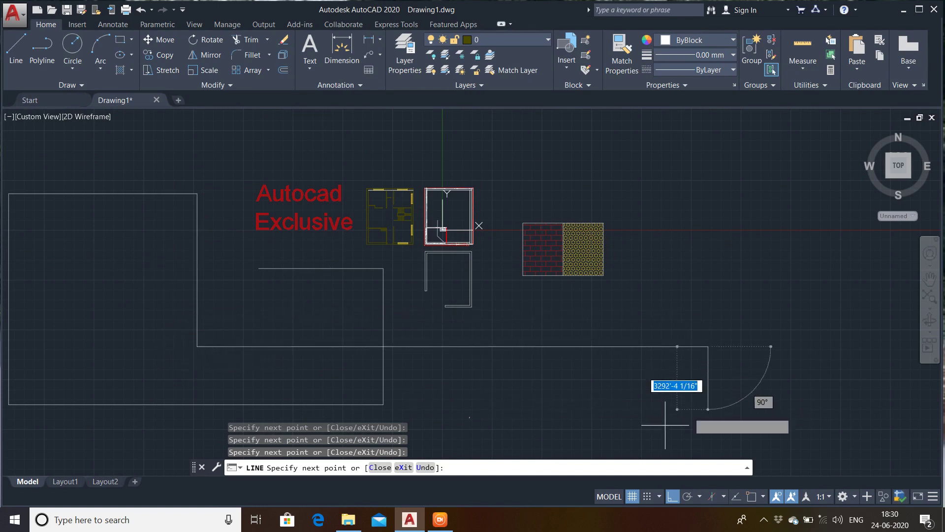
pyautogui.click(707, 430)
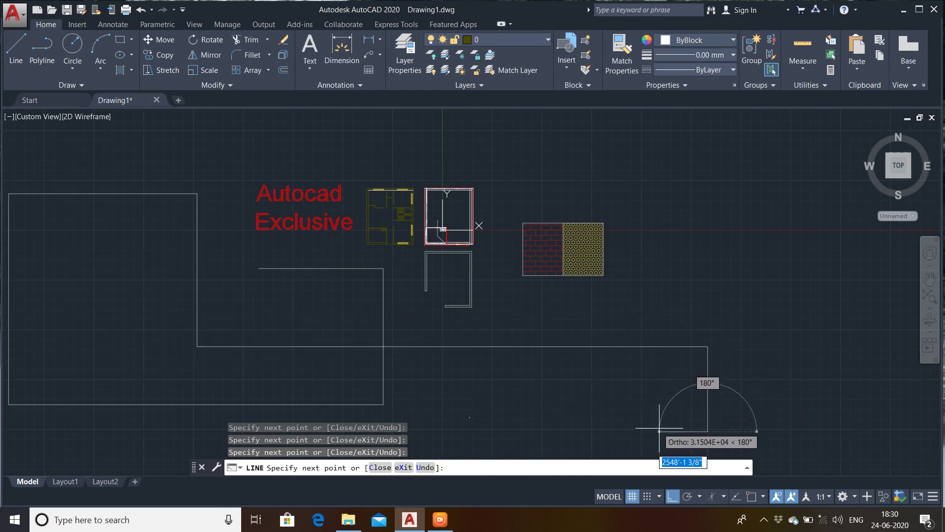
# Turn off Ortho mode and continue the line with long freely angled segments crossing the brick hatch and the floor plans
pyautogui.click(670, 501)
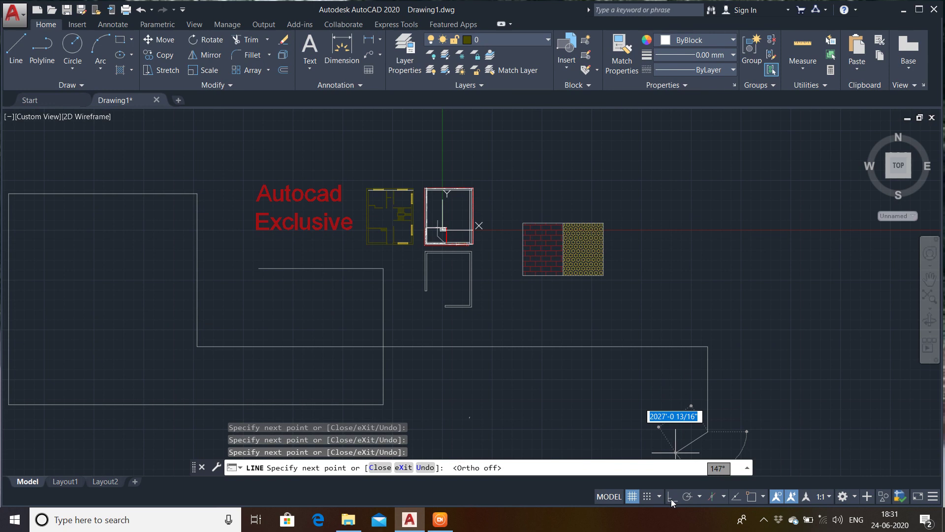
pyautogui.click(796, 253)
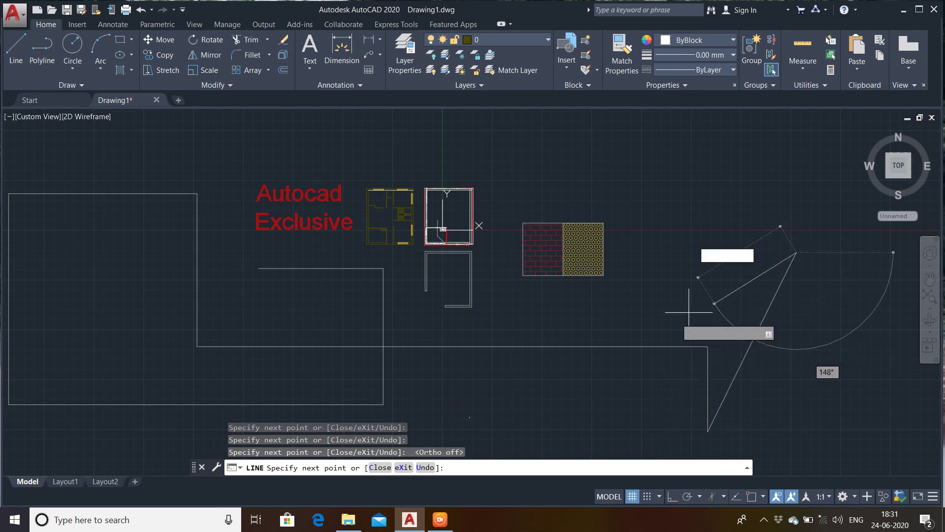
pyautogui.click(535, 437)
pyautogui.click(532, 152)
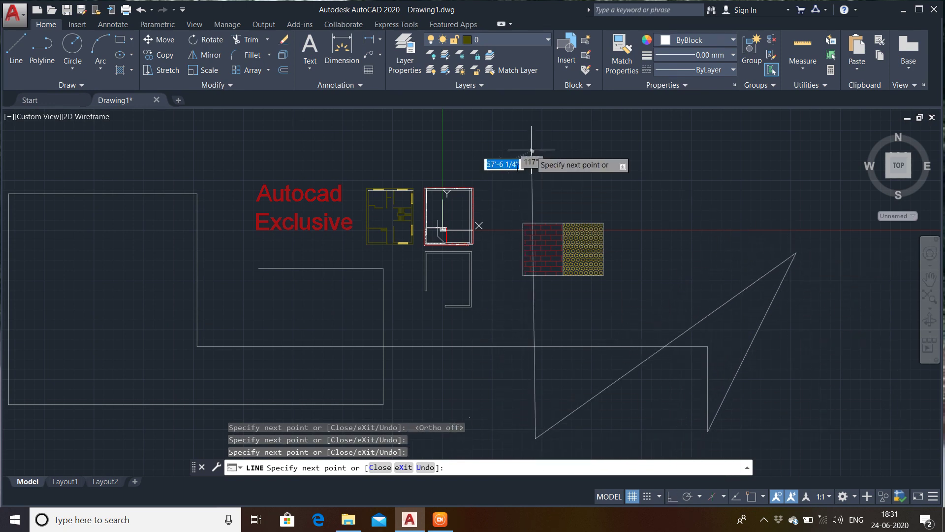
pyautogui.click(277, 353)
pyautogui.click(634, 380)
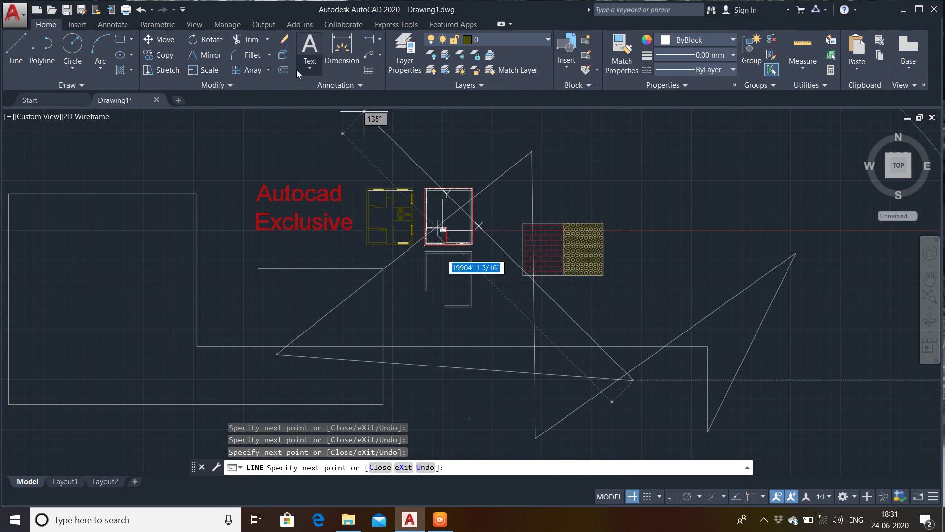
# Extend the line with angled segments around the Autocad Exclusive text, end the command, and undo the whole line
pyautogui.click(294, 139)
pyautogui.click(138, 294)
pyautogui.click(272, 388)
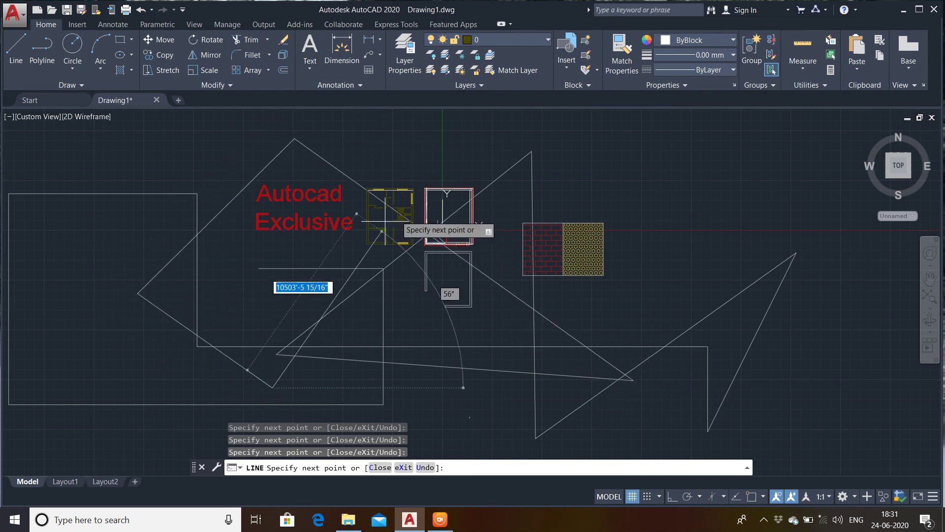
pyautogui.click(429, 148)
pyautogui.press('Escape')
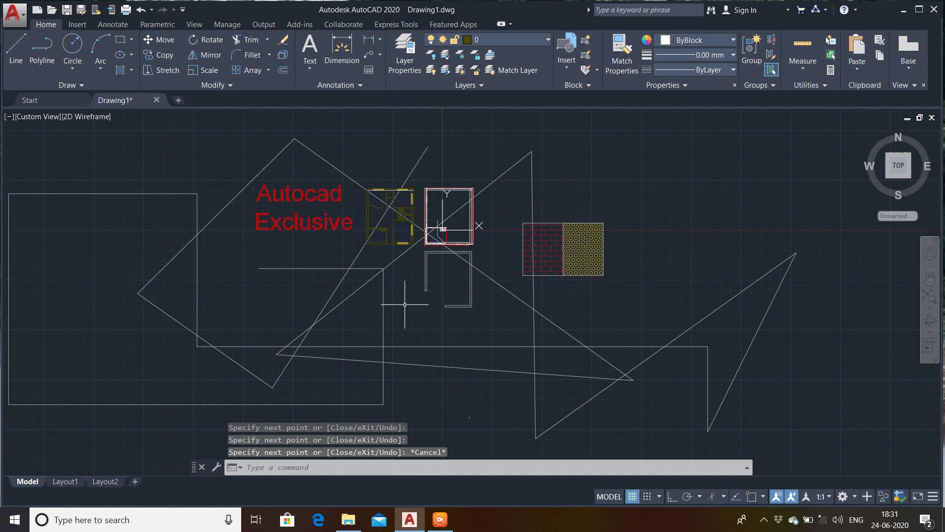
pyautogui.hotkey('ctrl', 'z')
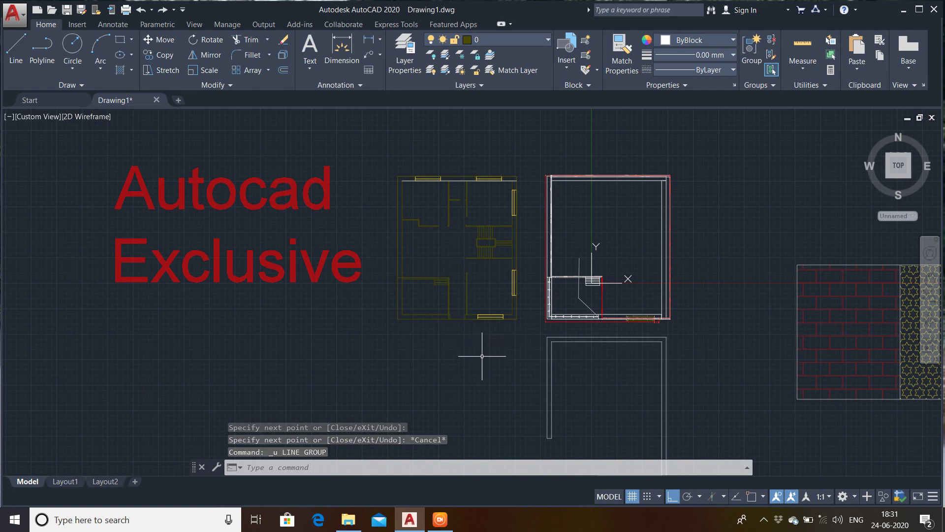
# Start a new line below the Autocad Exclusive text, turn off Ortho, and enable polar tracking at 10, 20, 30, 40 degrees
pyautogui.moveTo(482, 356); pyautogui.dragTo(471, 281, button='middle')
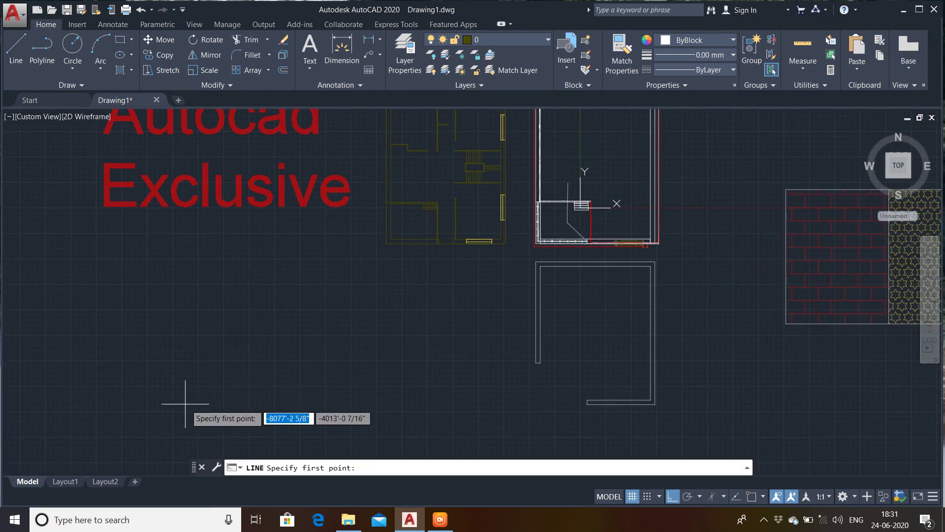
pyautogui.click(212, 390)
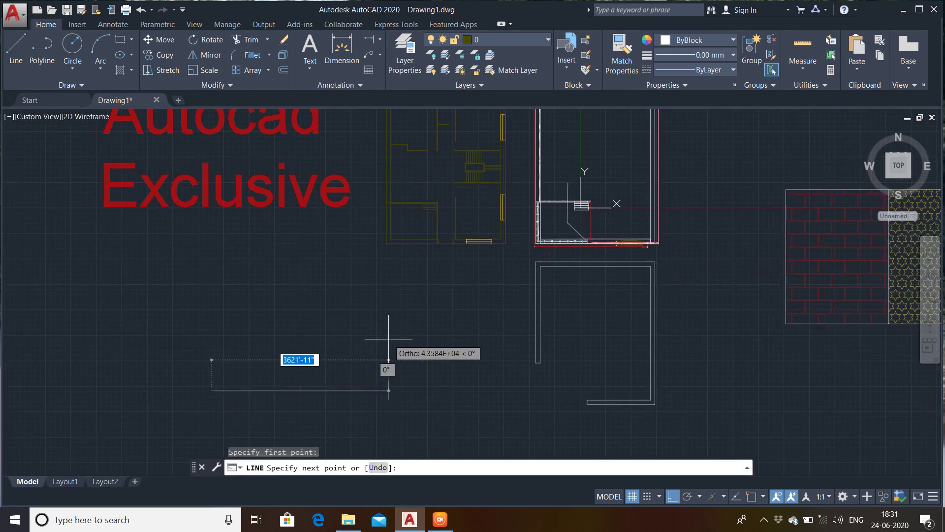
pyautogui.press('F8')
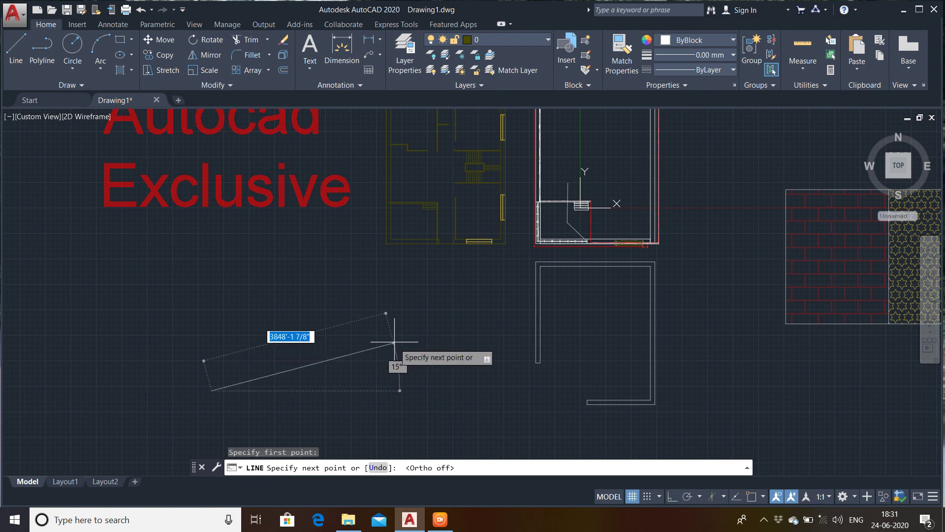
pyautogui.click(700, 497)
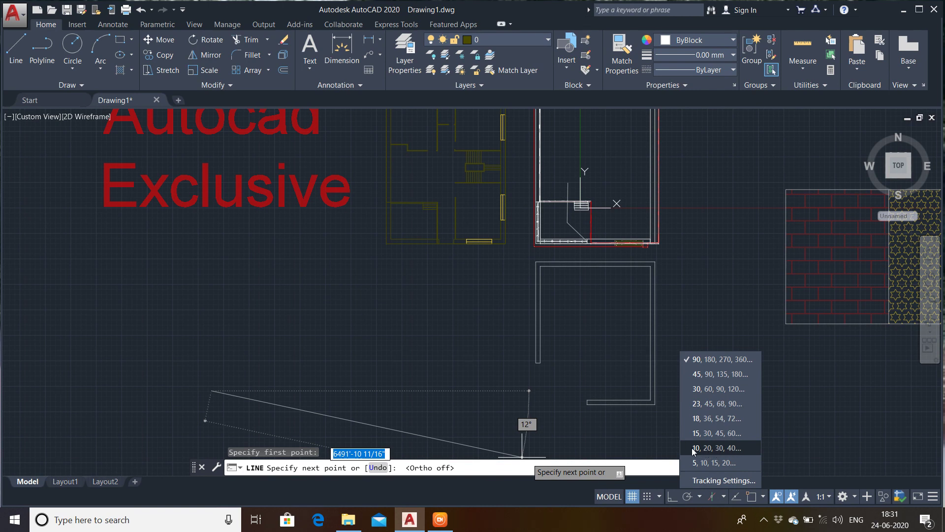
pyautogui.click(717, 448)
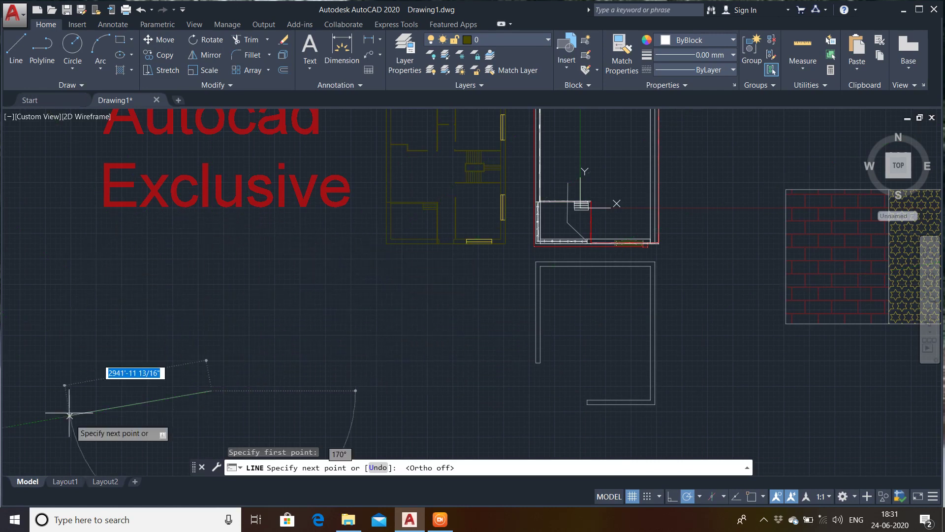
# Switch the polar tracking angles to 23, 45, 68, 90, change them to 30, 60, 90, 120, and reopen the angle options
pyautogui.click(700, 496)
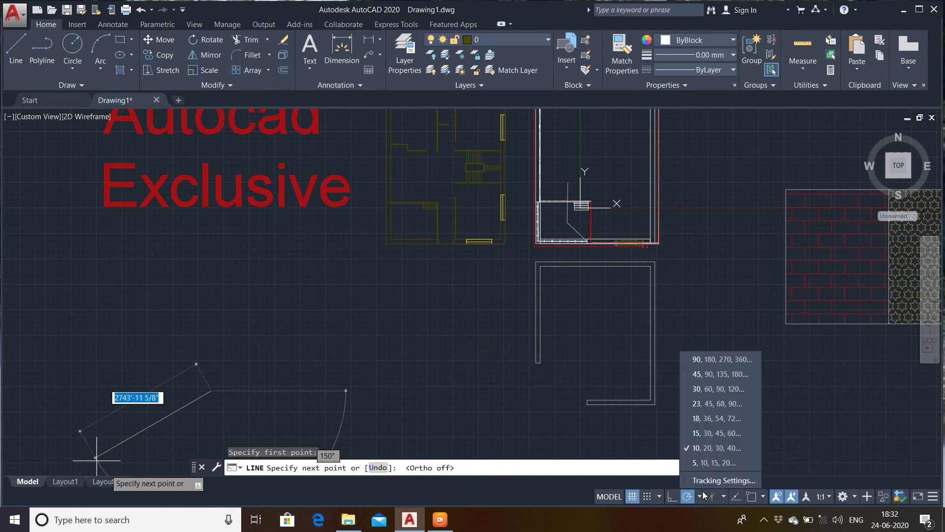
pyautogui.click(710, 406)
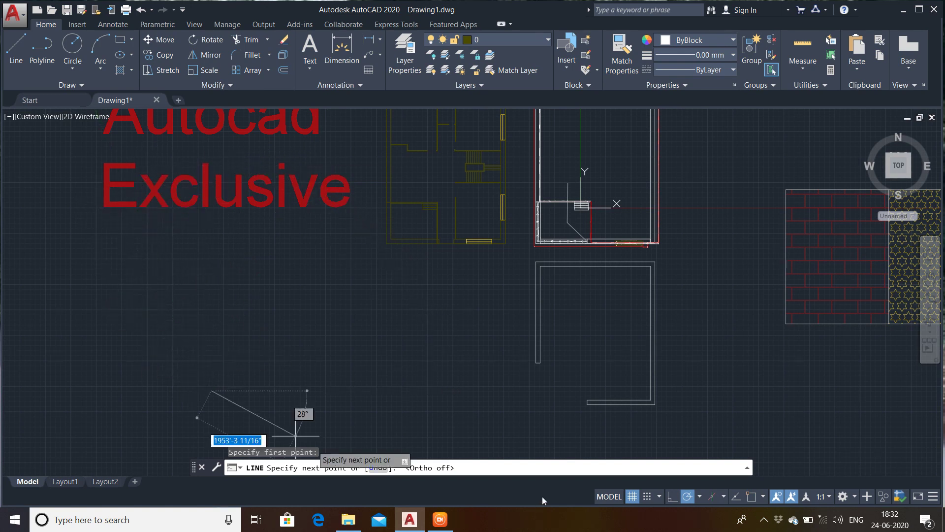
pyautogui.click(693, 497)
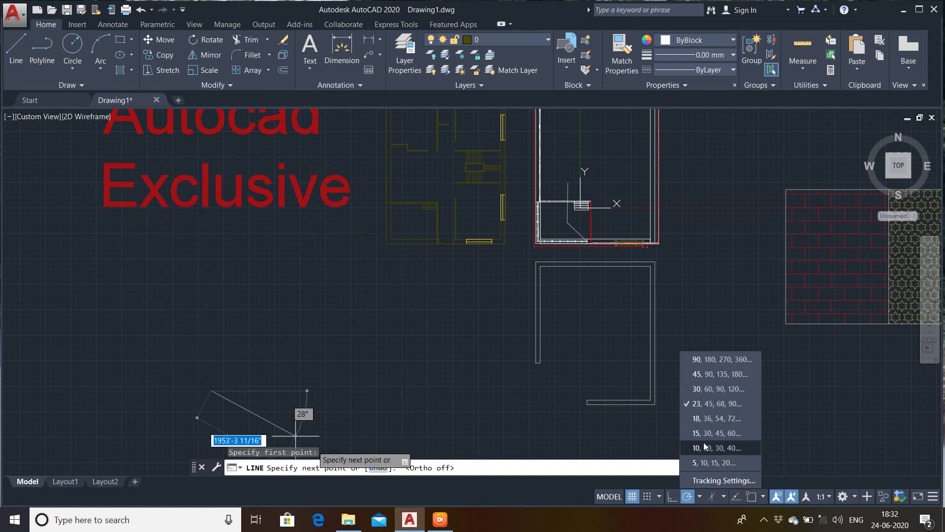
pyautogui.click(705, 391)
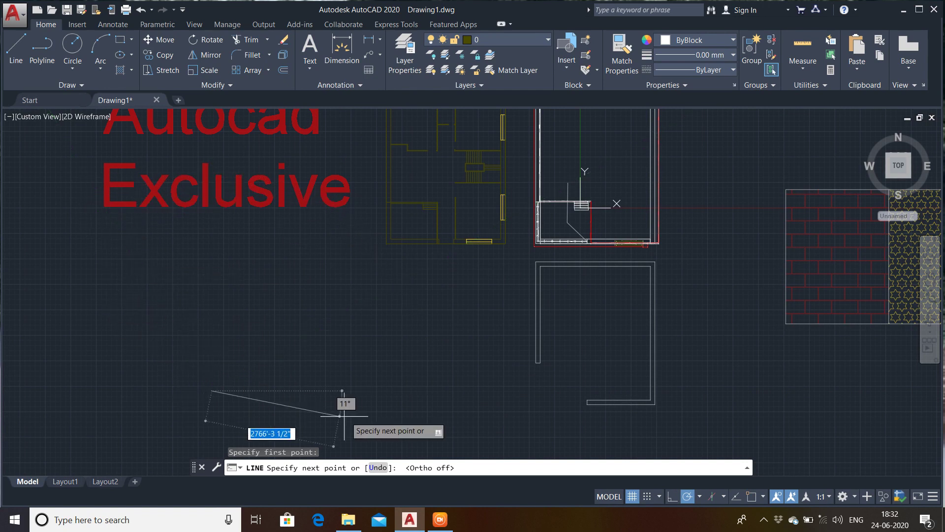
pyautogui.click(698, 496)
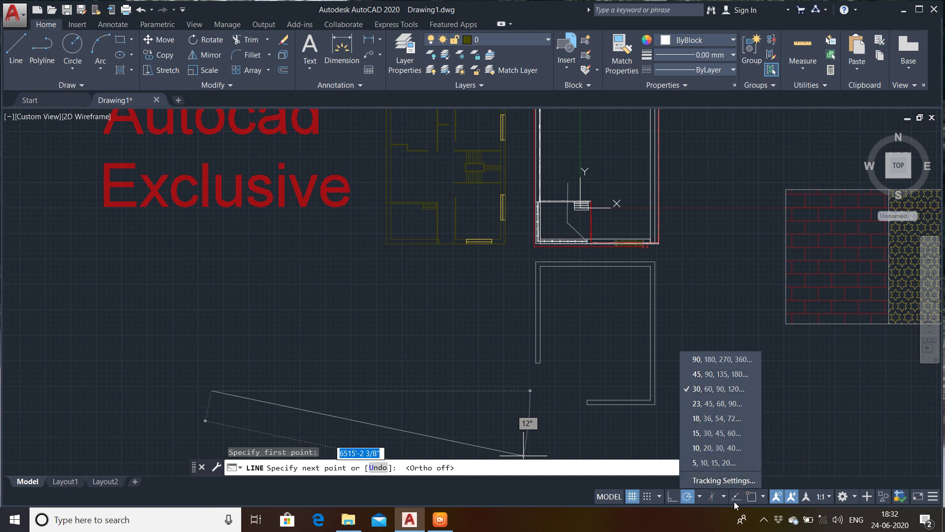
# Close the polar angle options, abandon the unfinished line, and turn on isometric drafting with isoplane Right
pyautogui.click(702, 497)
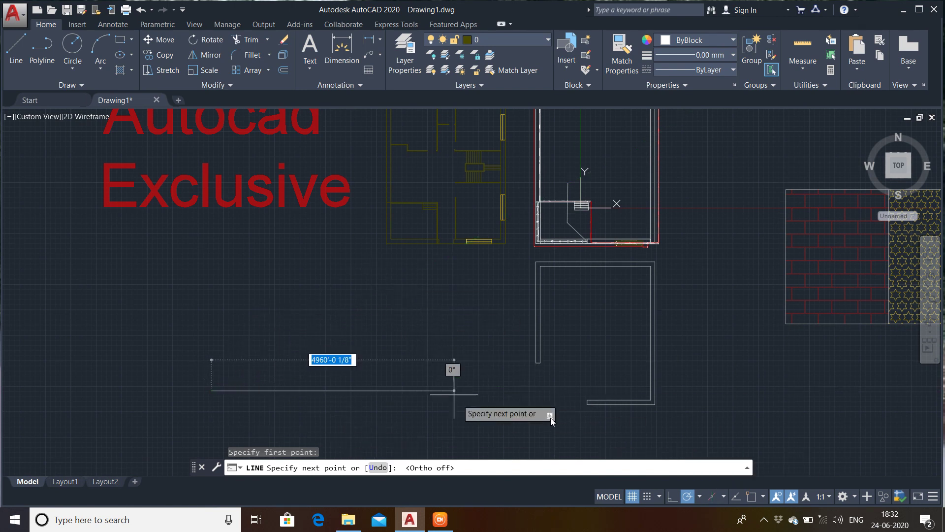
pyautogui.click(724, 497)
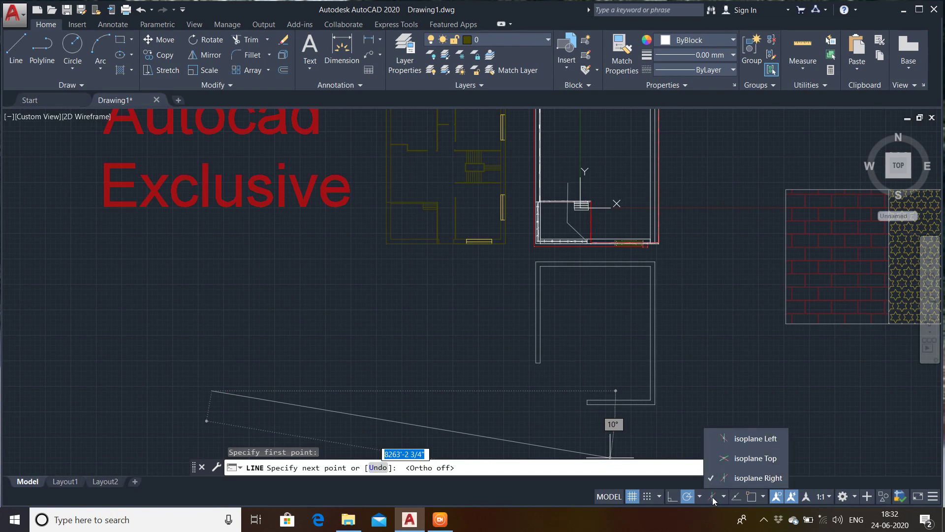
pyautogui.click(712, 497)
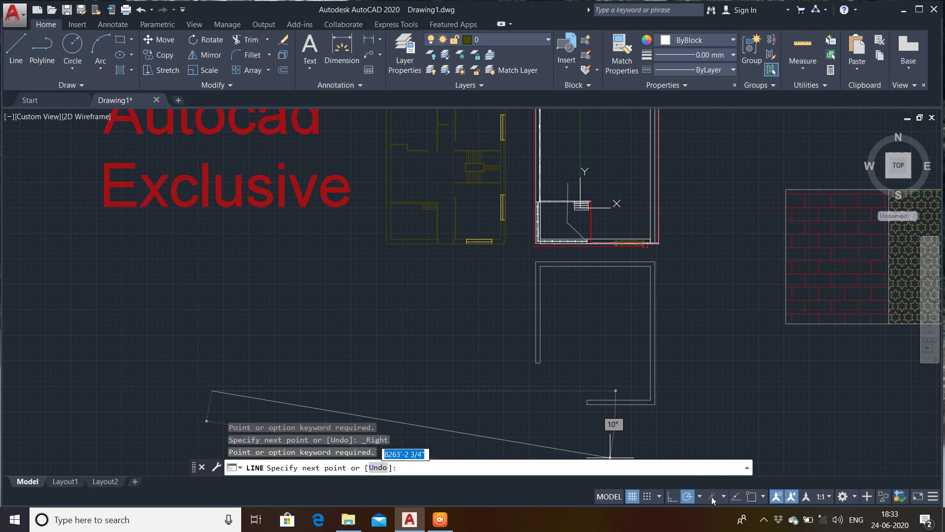
pyautogui.click(711, 496)
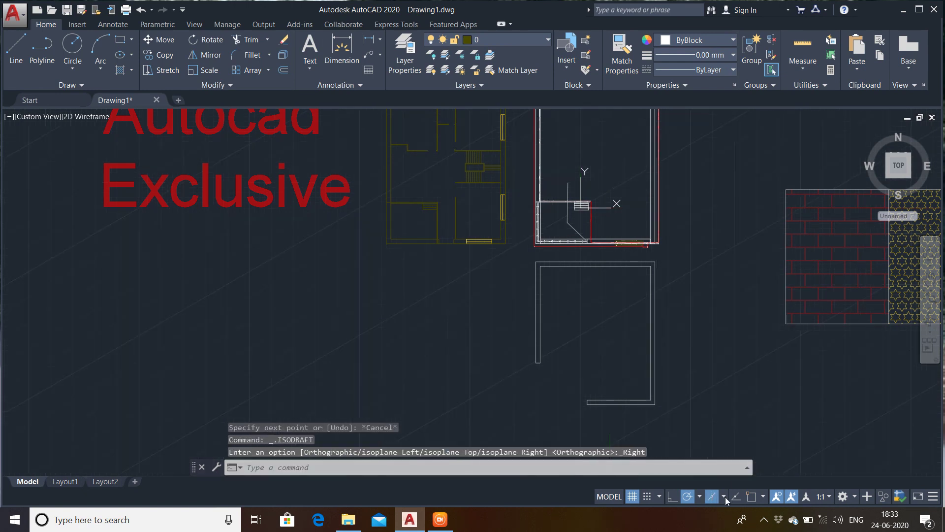
# Switch isometric drafting to isoplane Top and isoplane Left, and return to orthographic drafting
pyautogui.click(724, 497)
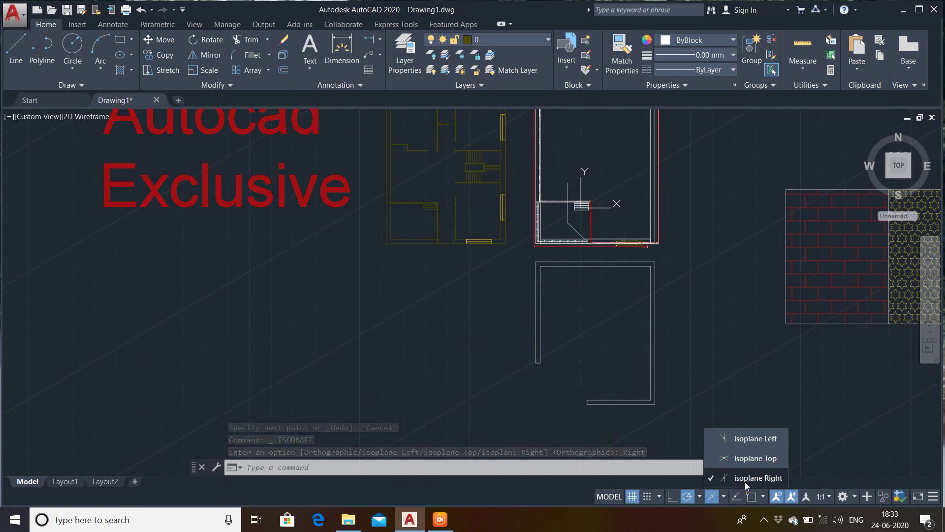
pyautogui.click(765, 459)
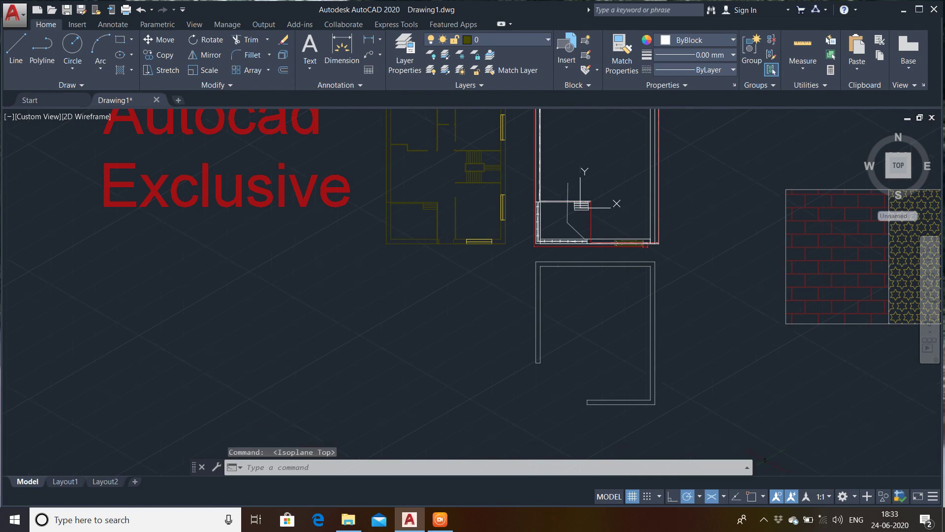
pyautogui.scroll(-4, 450, 363)
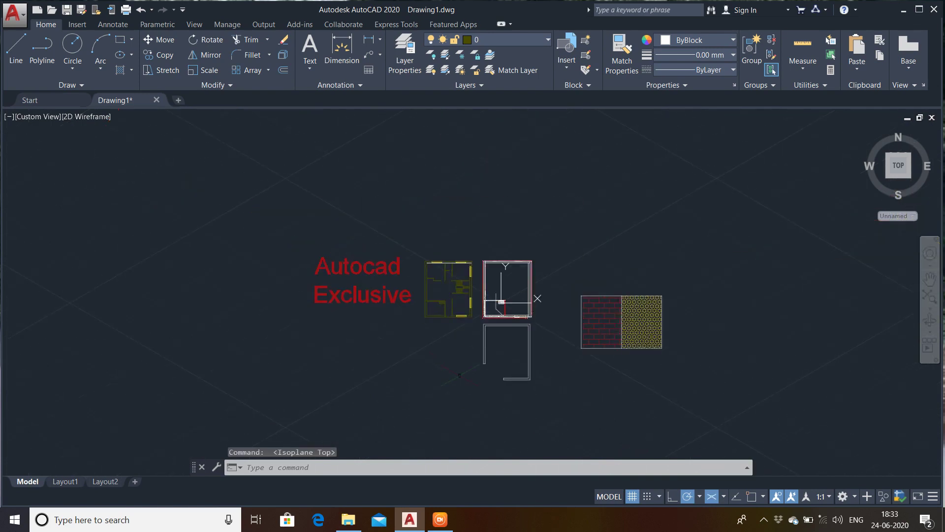
pyautogui.click(721, 497)
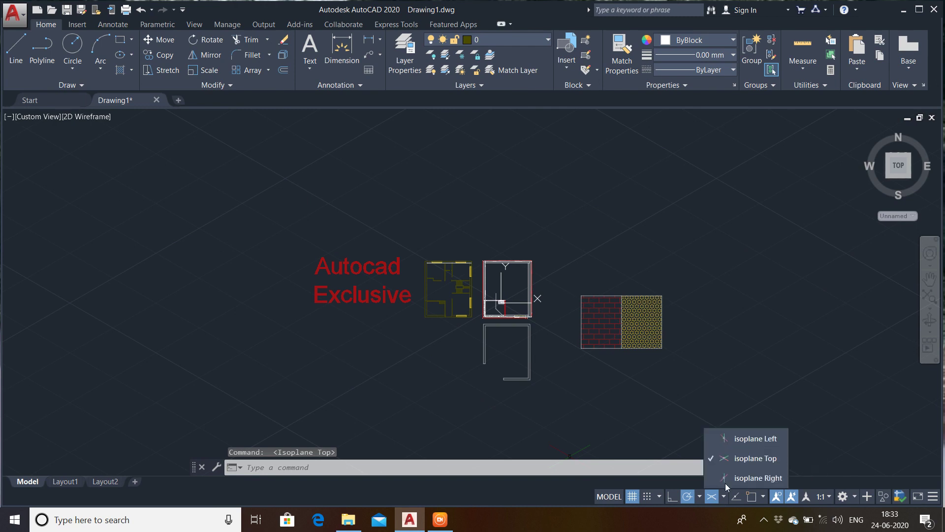
pyautogui.click(736, 442)
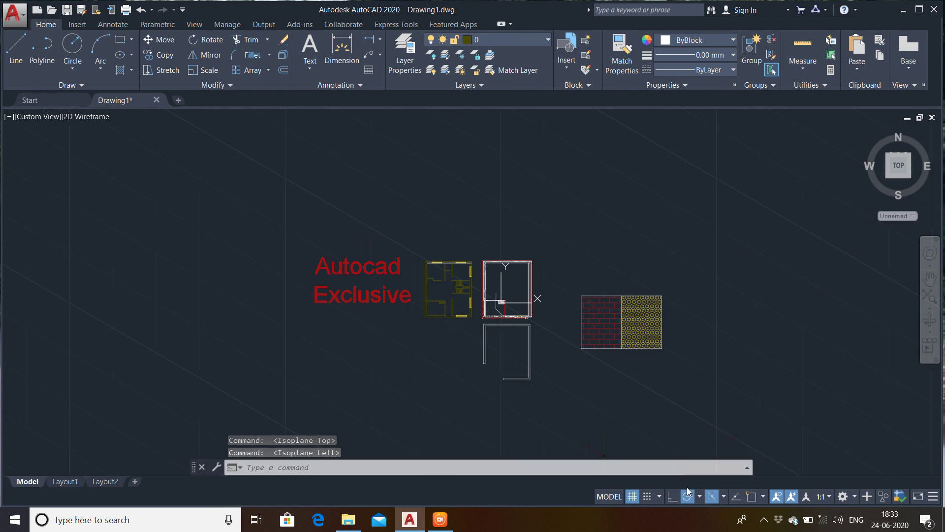
pyautogui.click(711, 497)
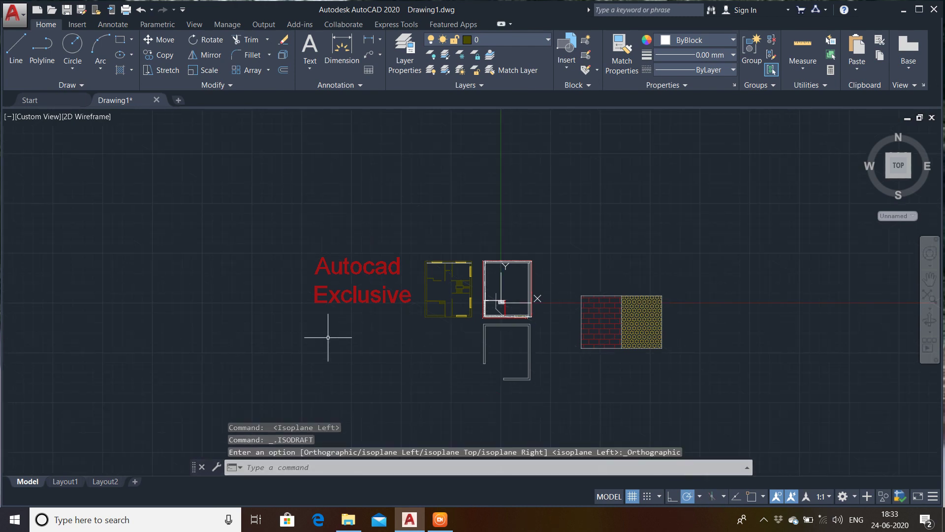
pyautogui.scroll(5, 344, 323)
pyautogui.moveTo(457, 339)
pyautogui.mouseDown(button='middle')
pyautogui.moveTo(419, 342)
pyautogui.moveTo(453, 353)
pyautogui.moveTo(385, 323)
pyautogui.mouseUp(button='middle')
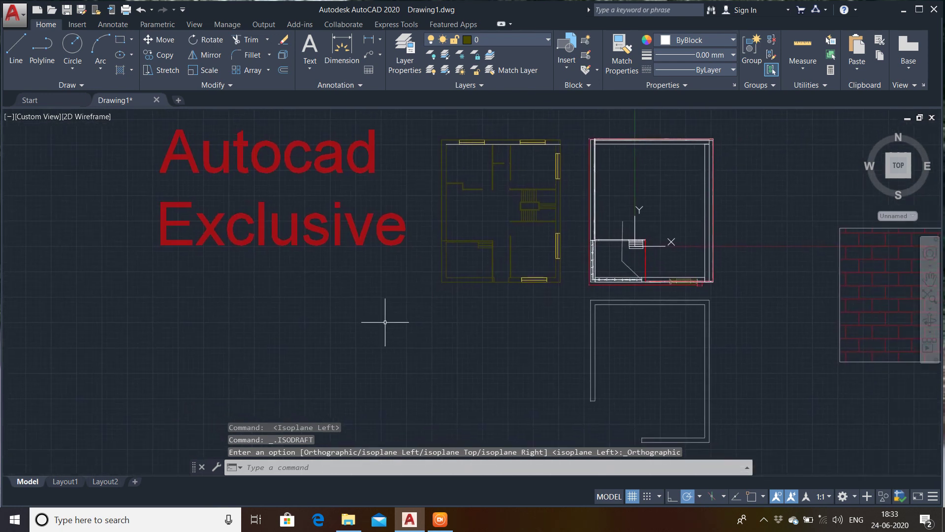
# Review the isoplane options without changing them and turn on object snap tracking
pyautogui.click(725, 496)
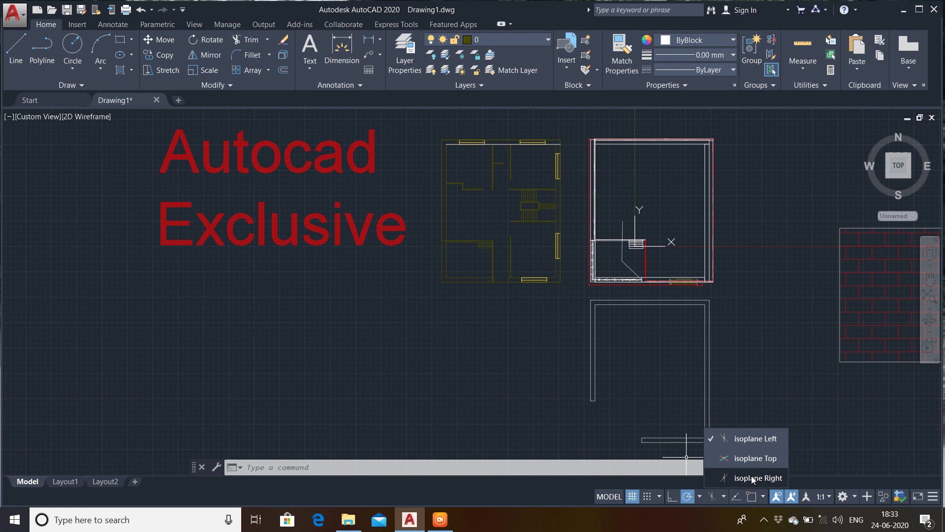
pyautogui.click(727, 500)
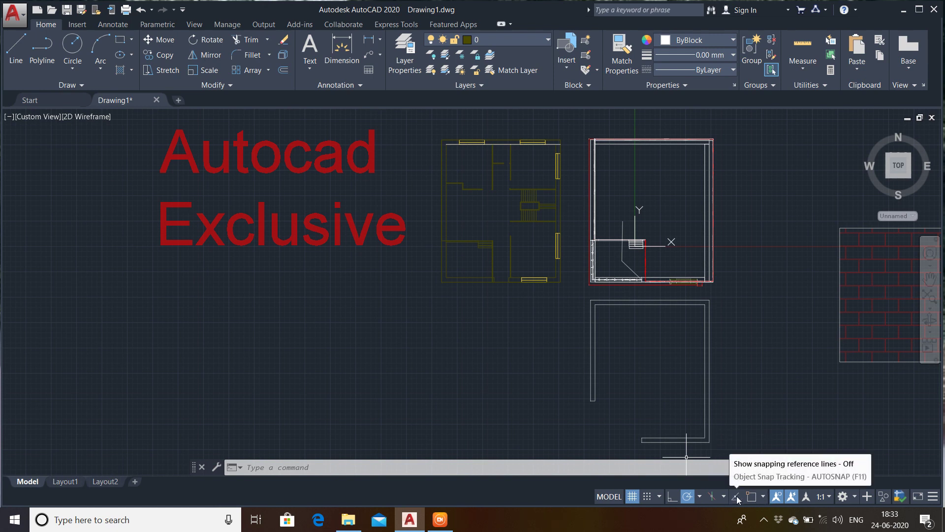
pyautogui.click(737, 497)
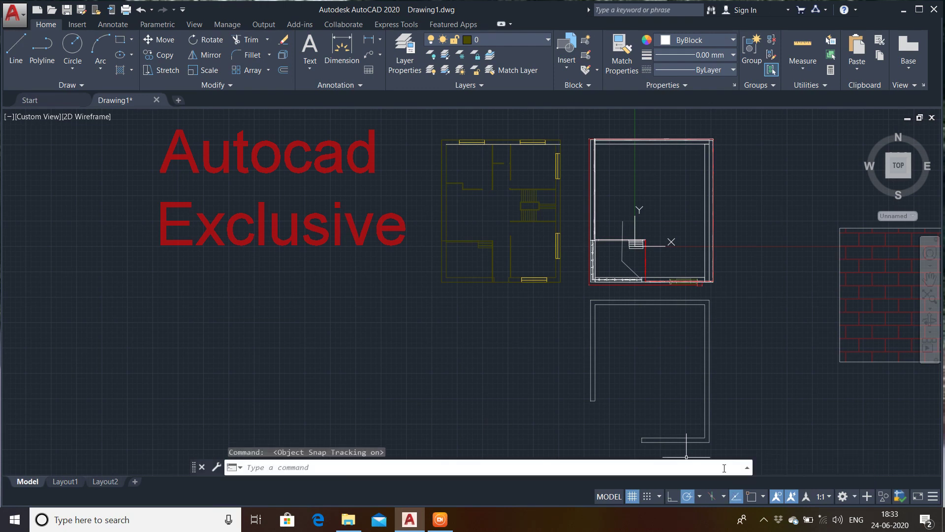
# Start a line beside the open wall outline, turn on Snap, test tracking near the outline's corners, and cancel the line
pyautogui.scroll(6, 677, 388)
pyautogui.scroll(-5, 463, 311)
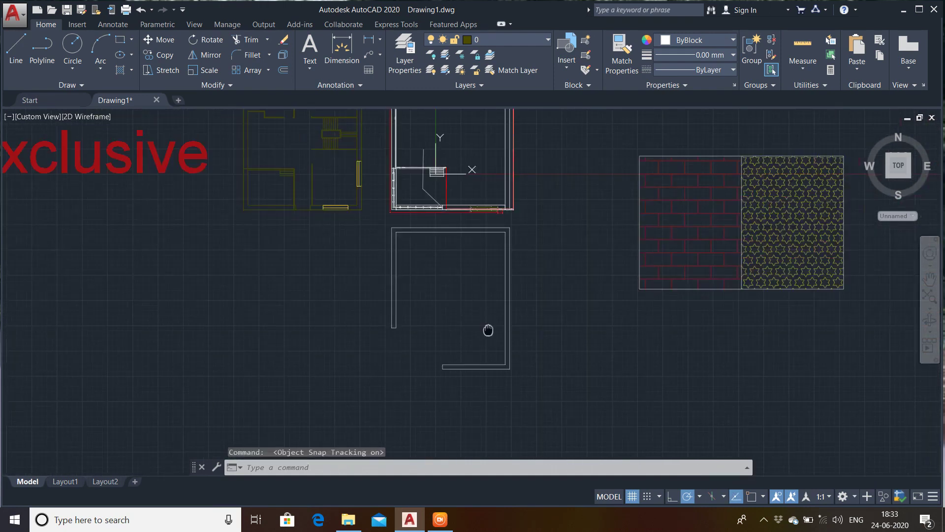
pyautogui.scroll(8, 453, 363)
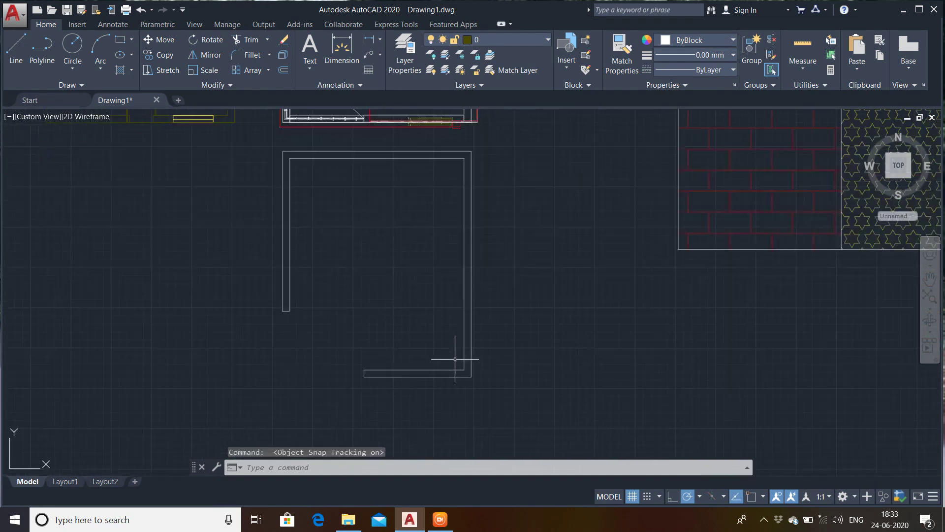
pyautogui.click(16, 48)
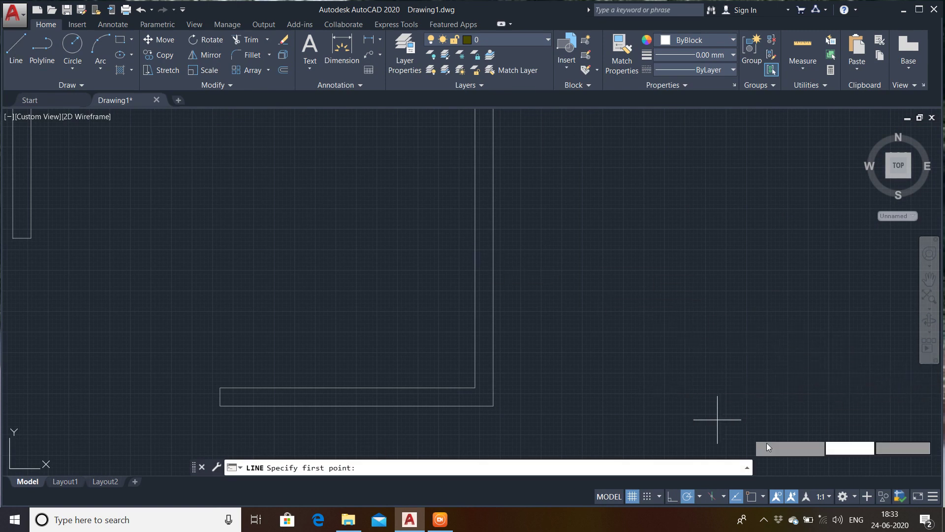
pyautogui.click(830, 405)
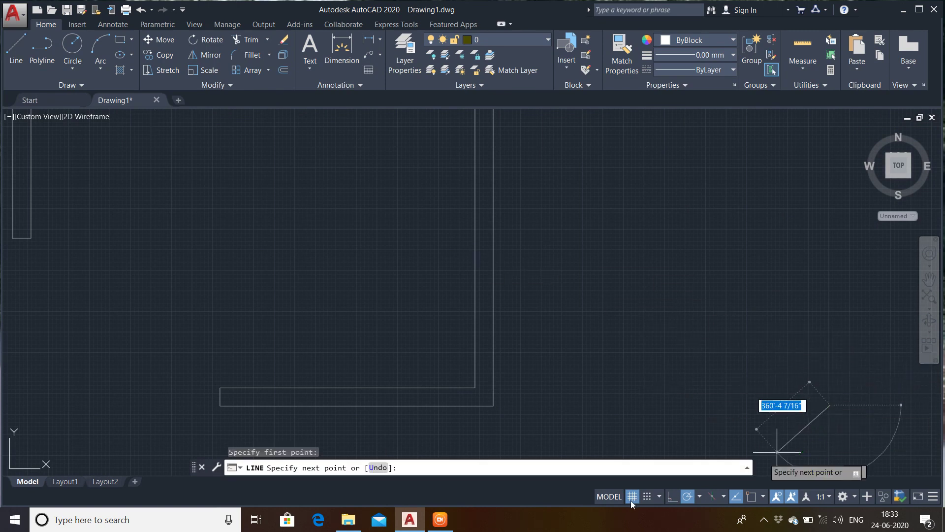
pyautogui.click(647, 497)
pyautogui.scroll(-3, 588, 379)
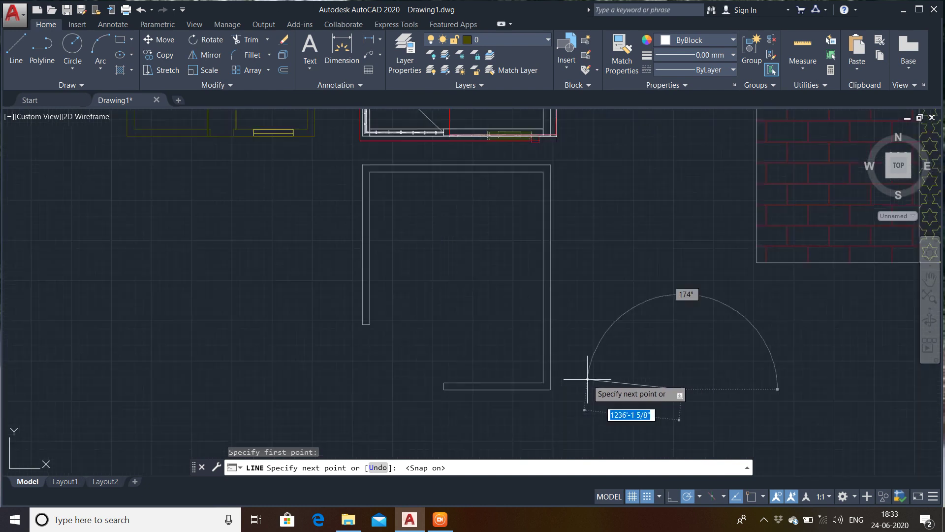
pyautogui.moveTo(587, 379); pyautogui.dragTo(578, 345, button='middle')
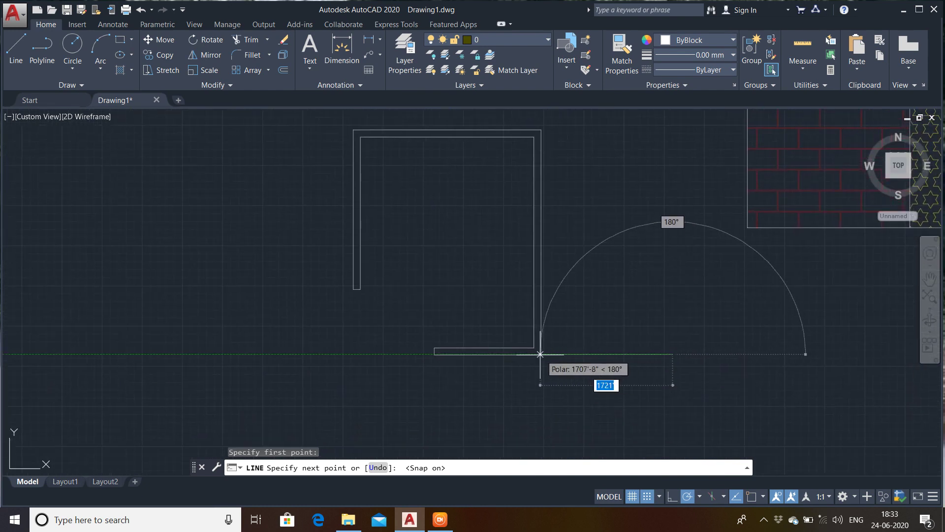
pyautogui.scroll(5, 573, 343)
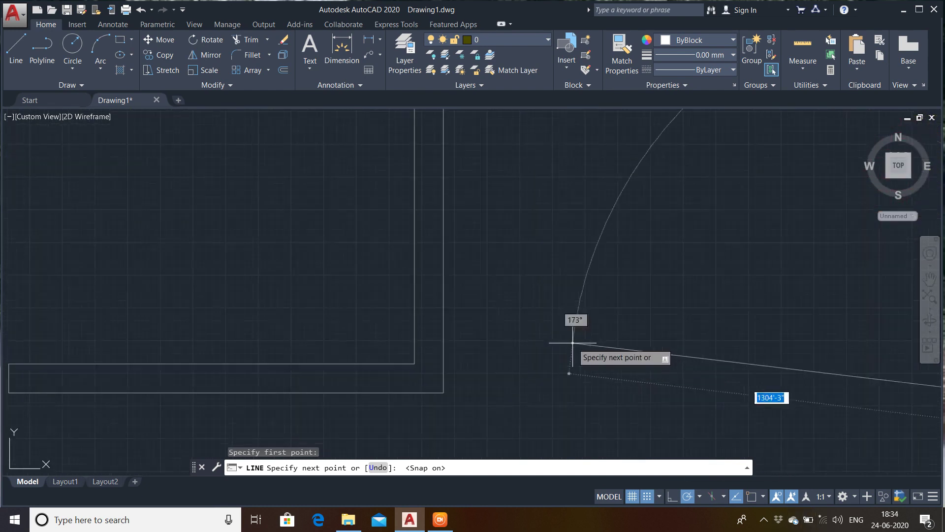
pyautogui.scroll(-5, 573, 342)
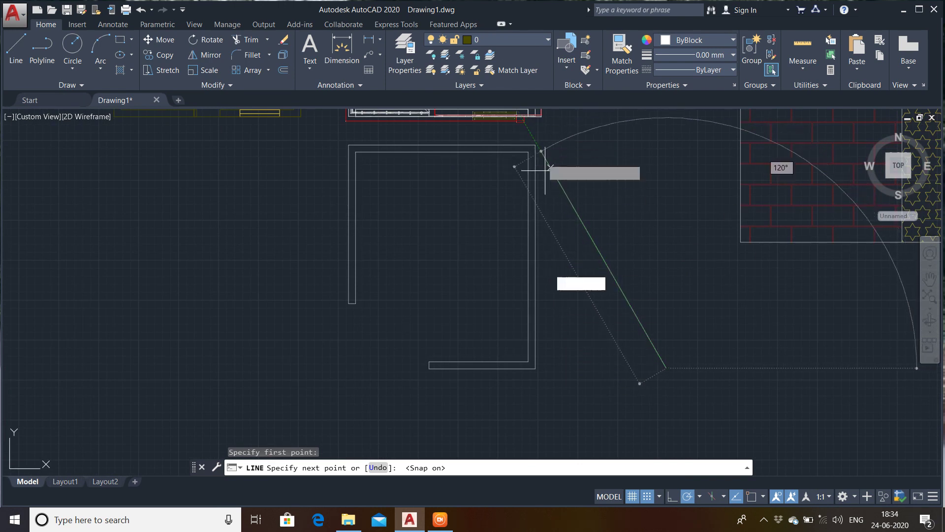
pyautogui.press('Escape')
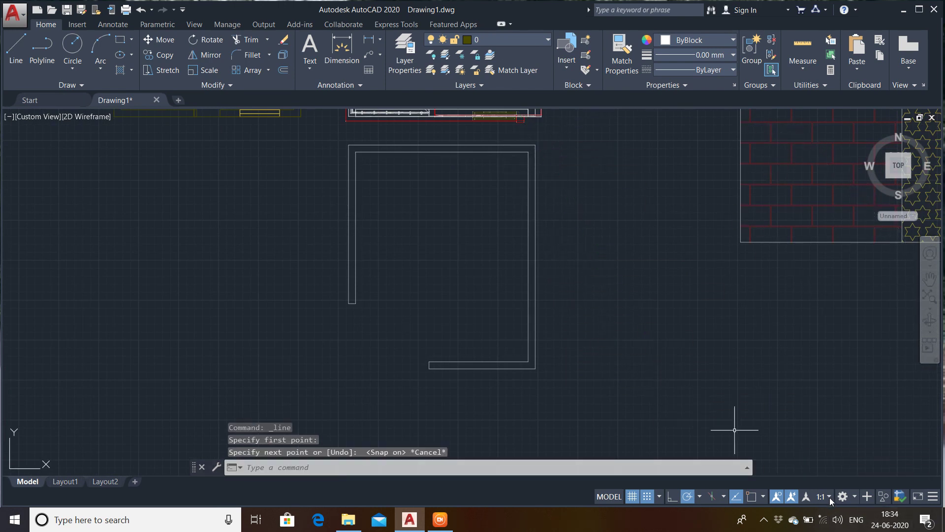
# Review the object snap types from Endpoint to Parallel and turn on object snap
pyautogui.click(829, 498)
pyautogui.click(830, 497)
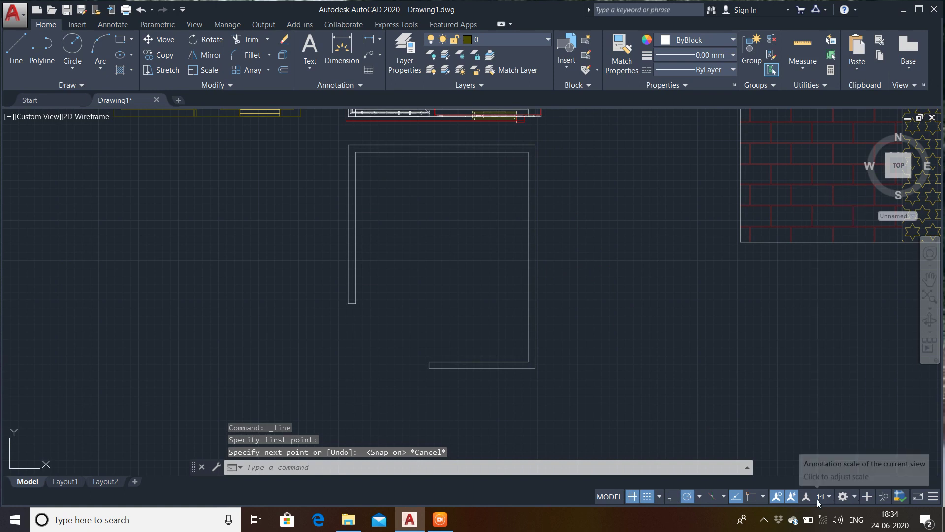
pyautogui.click(763, 496)
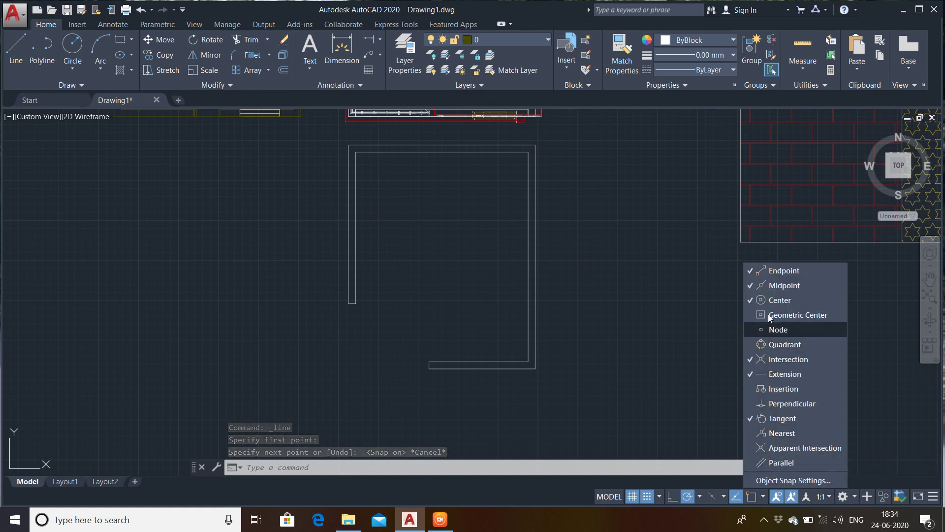
pyautogui.click(692, 299)
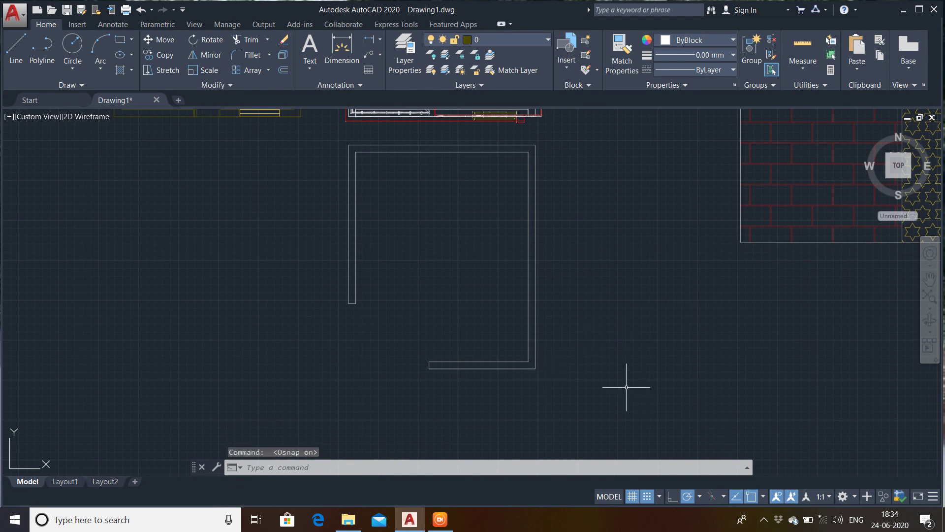
# Draw connected lines from the outline's lower right, through points aligned with its bottom and top edges, to its top-left corner and left wall's lower end
pyautogui.write('line')
pyautogui.press('Return')
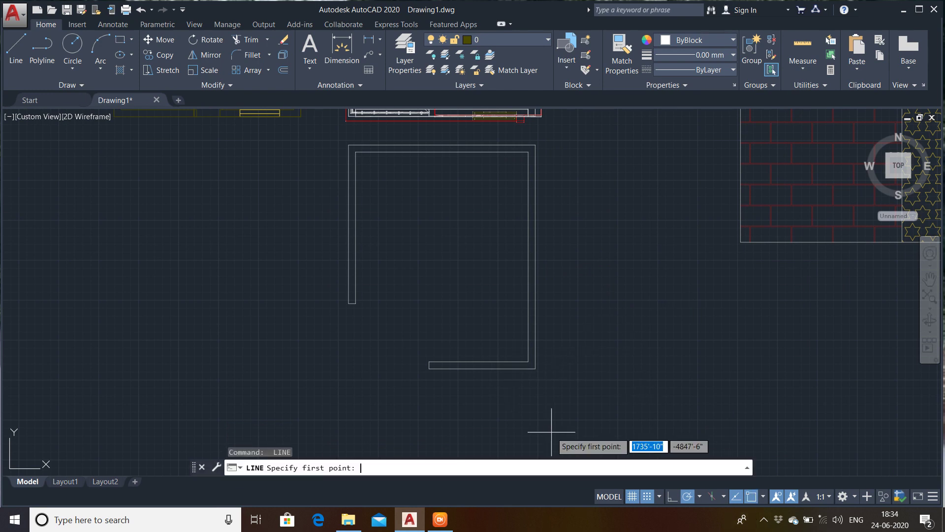
pyautogui.click(696, 394)
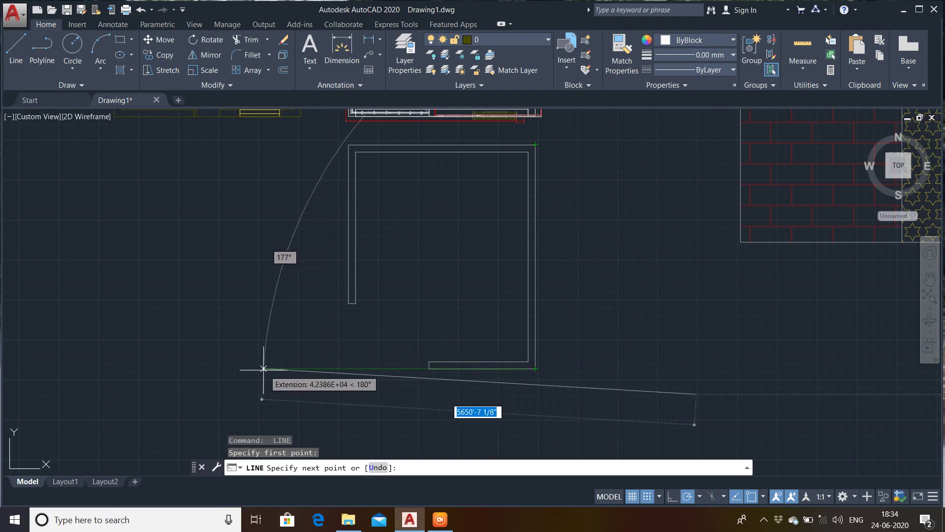
pyautogui.click(264, 368)
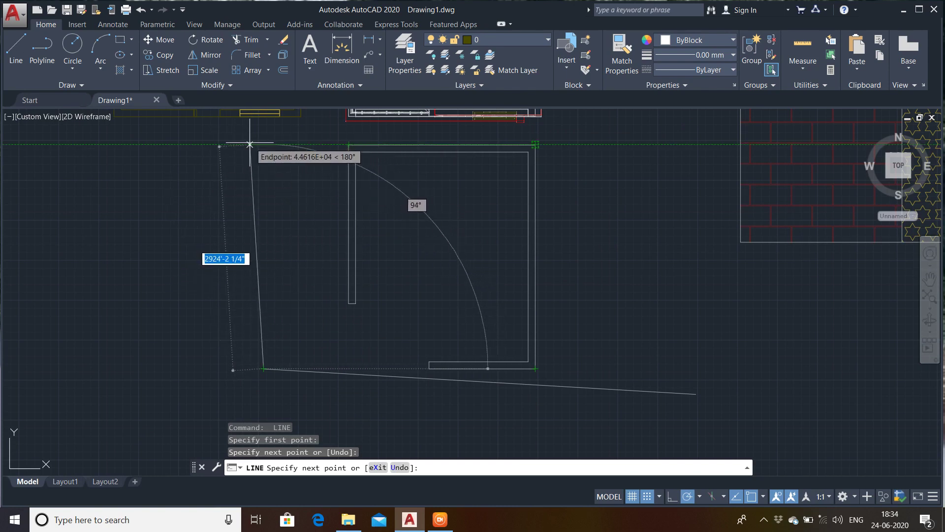
pyautogui.click(263, 145)
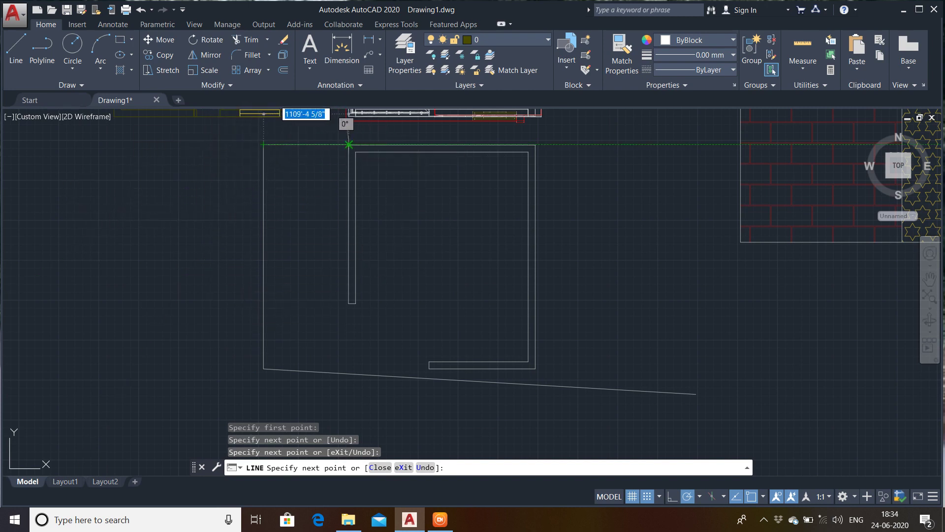
pyautogui.click(348, 145)
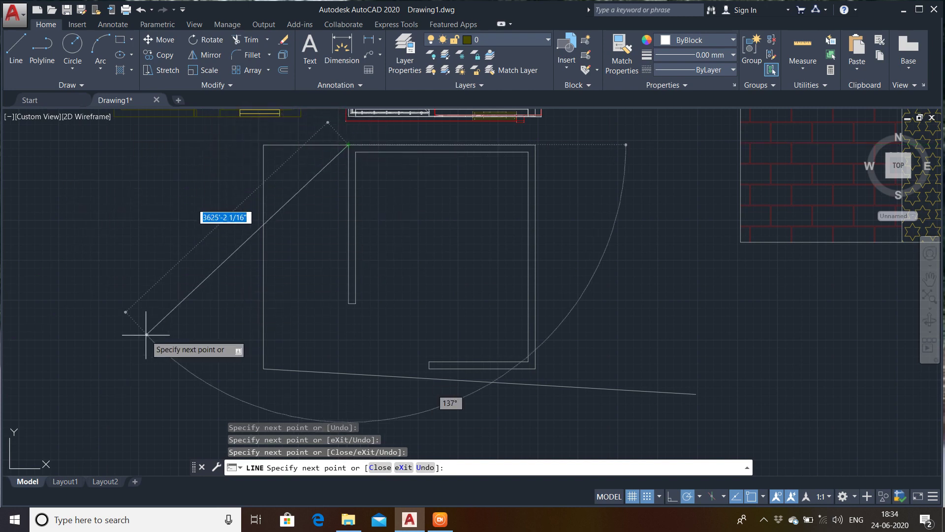
pyautogui.click(348, 304)
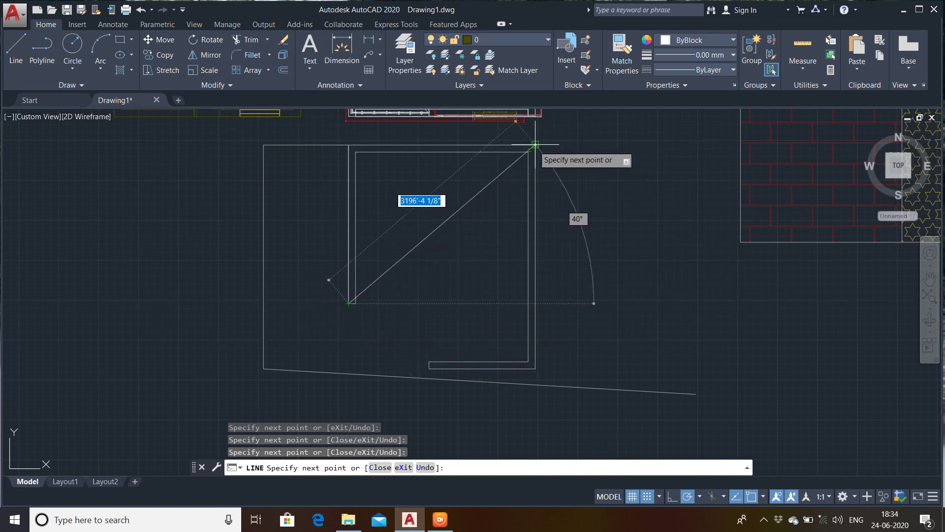
# Continue the line to a point on the inner top edge's extension, return to the inner top-right corner, and end the command
pyautogui.scroll(5, 530, 148)
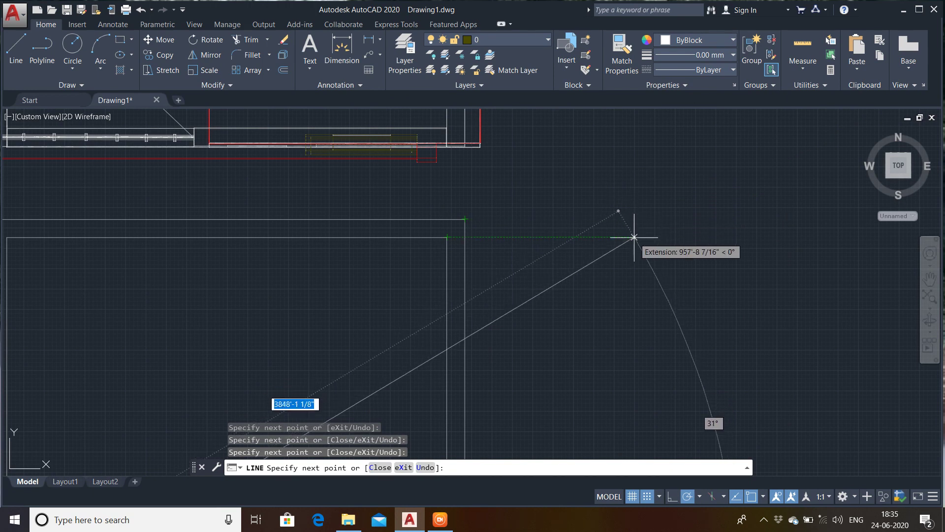
pyautogui.click(447, 237)
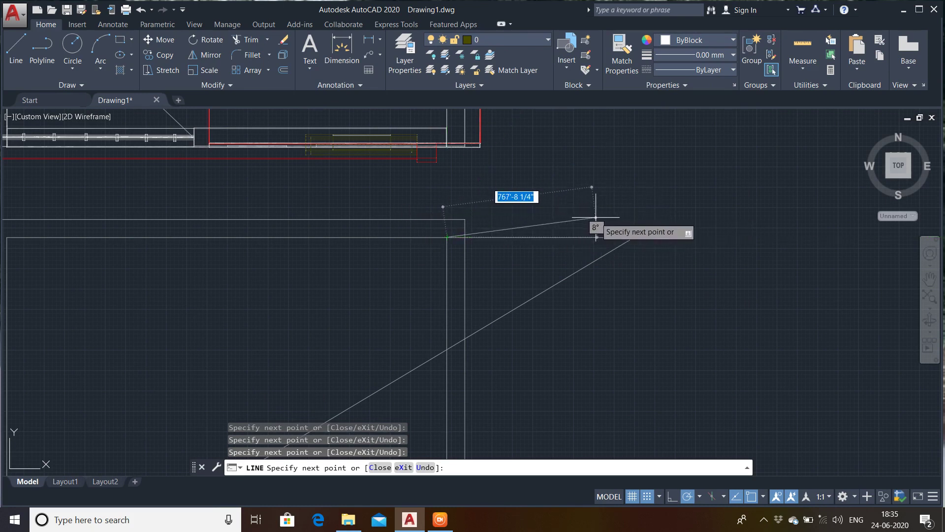
pyautogui.press('Escape')
pyautogui.scroll(-4, 591, 235)
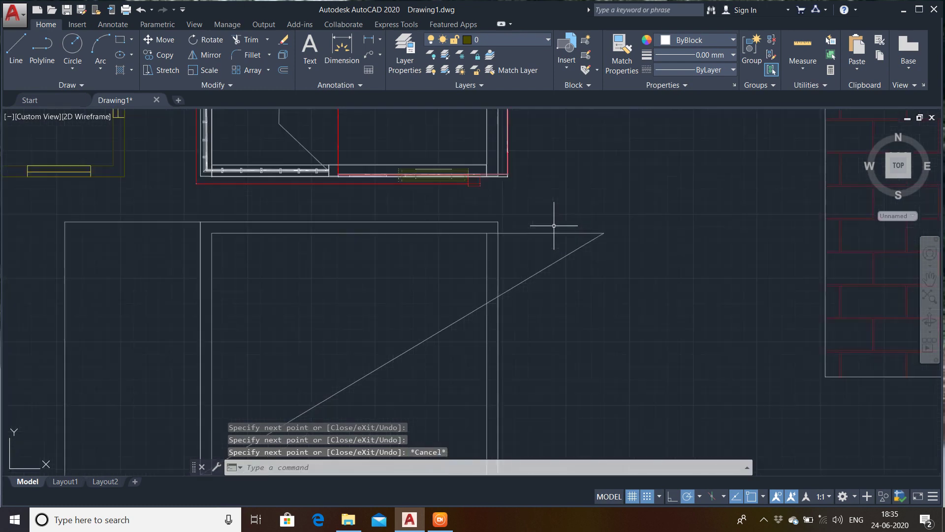
# Undo the test lines drawn over the open wall outline
pyautogui.hotkey('ctrl', 'z')
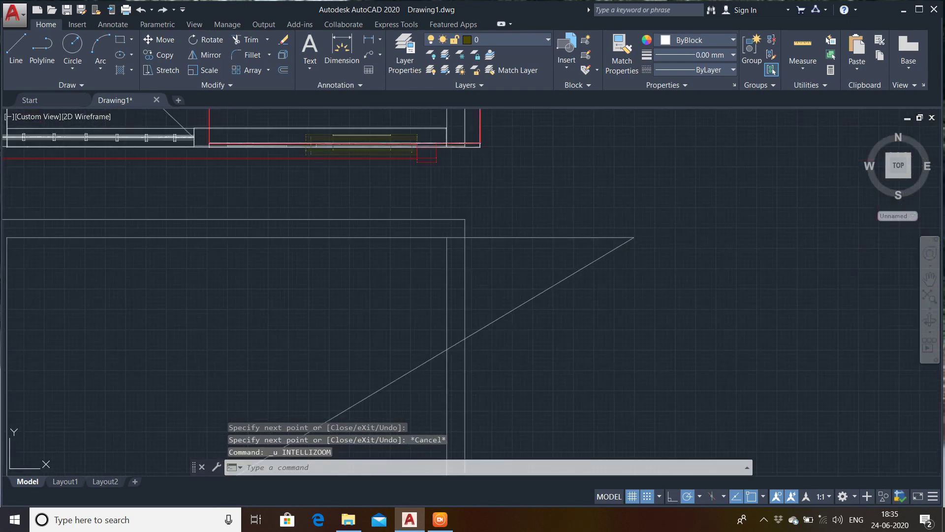
pyautogui.hotkey('ctrl', 'z')
pyautogui.hotkey('ctrl', 'z')
pyautogui.scroll(-5, 562, 246)
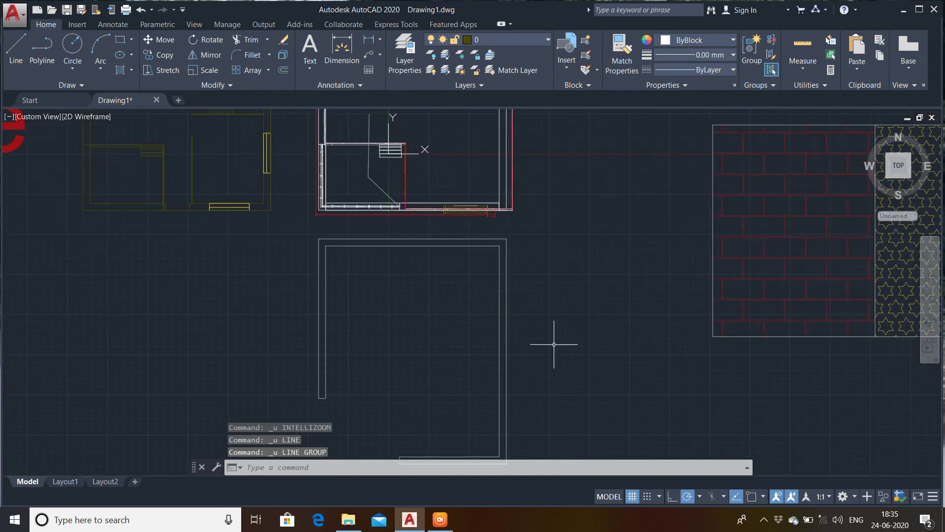
pyautogui.moveTo(563, 348); pyautogui.dragTo(487, 304, button='middle')
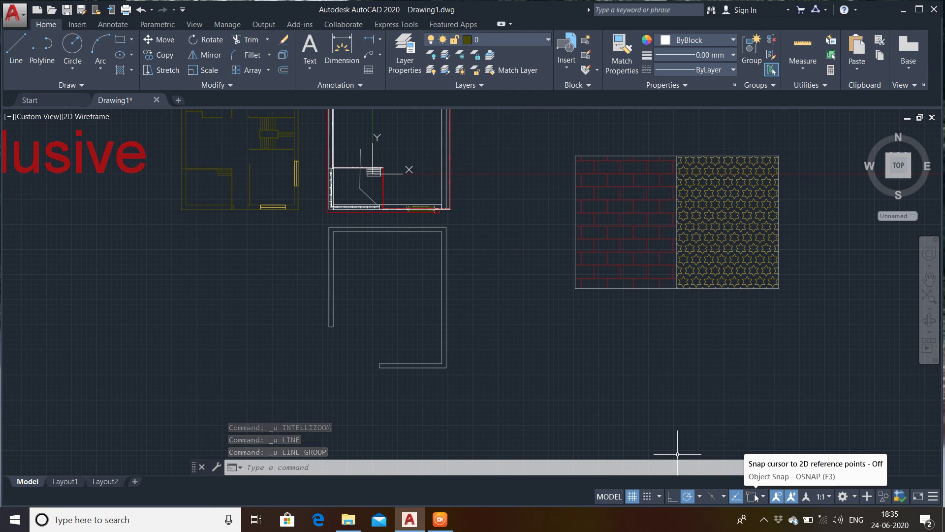
# Start a line, turn on object snap, and disable the Endpoint snap
pyautogui.click(18, 50)
pyautogui.scroll(5, 468, 295)
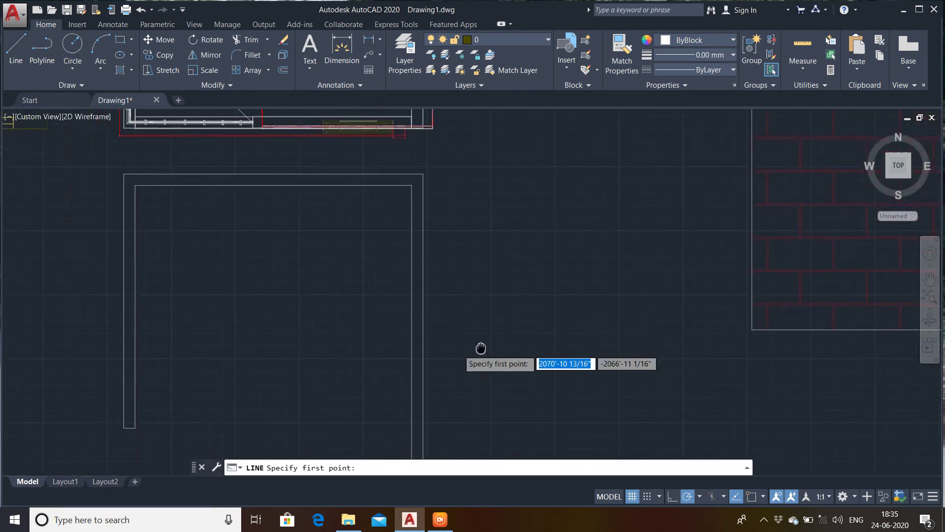
pyautogui.scroll(-3, 481, 349)
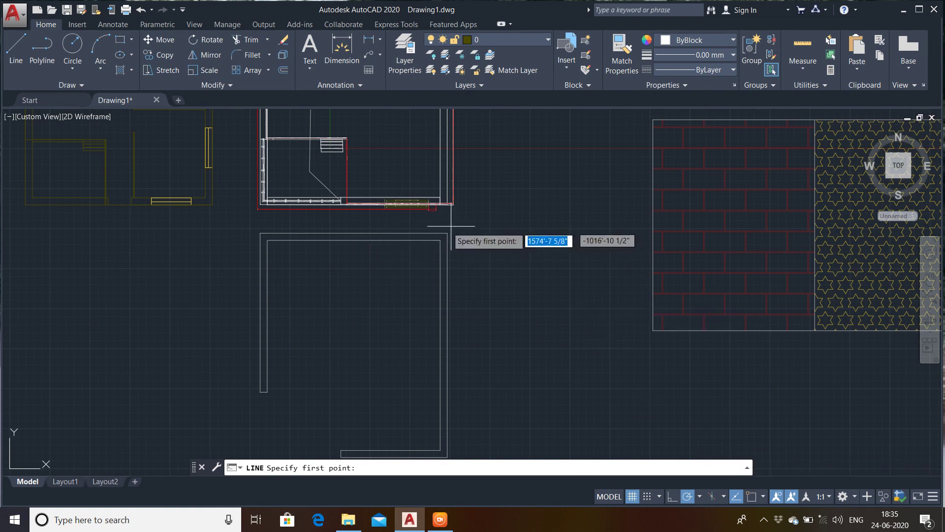
pyautogui.scroll(2, 352, 236)
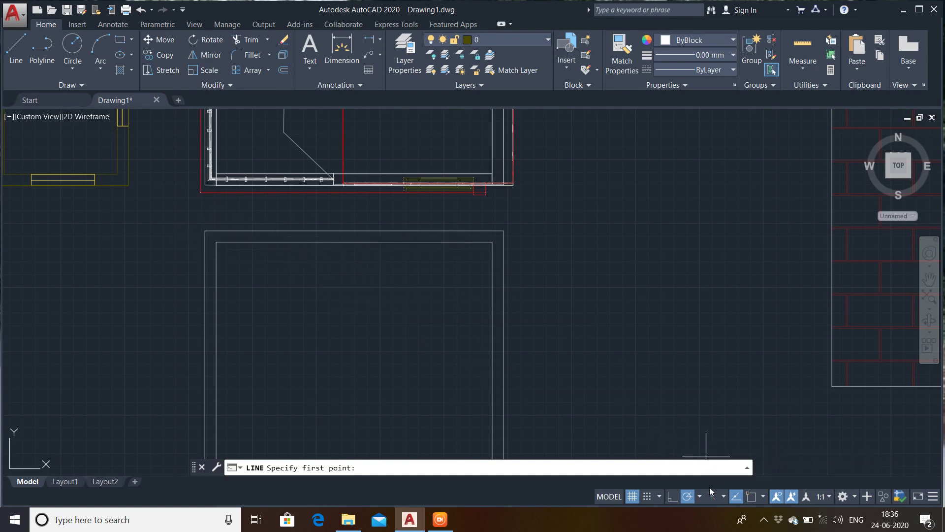
pyautogui.click(763, 496)
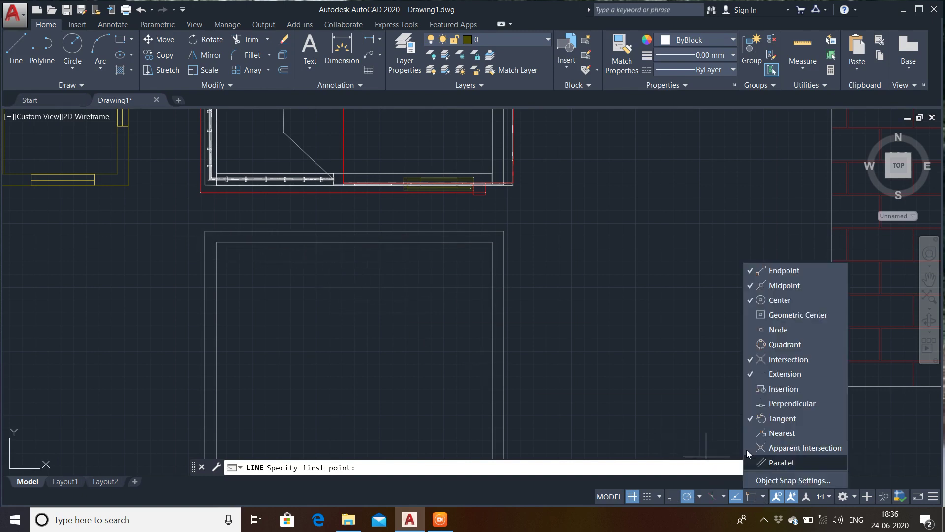
pyautogui.click(752, 498)
pyautogui.click(762, 498)
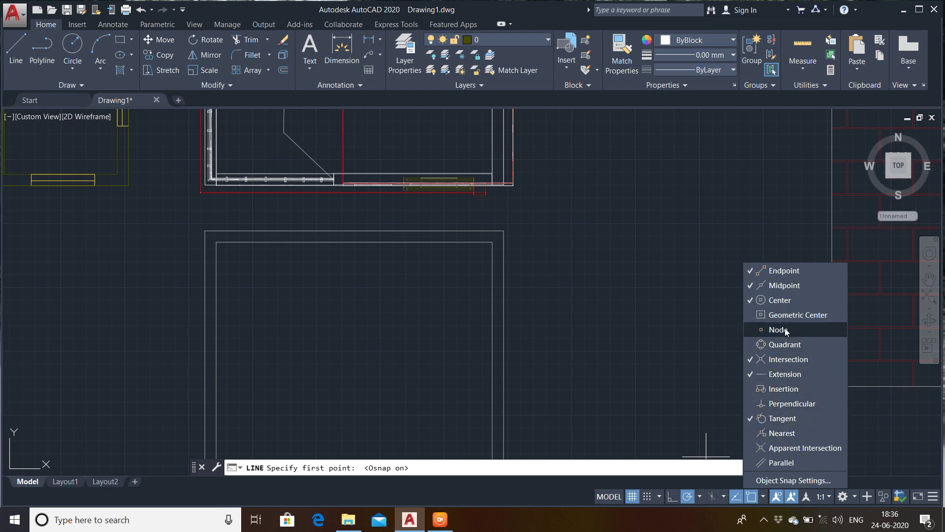
pyautogui.click(782, 271)
pyautogui.click(705, 300)
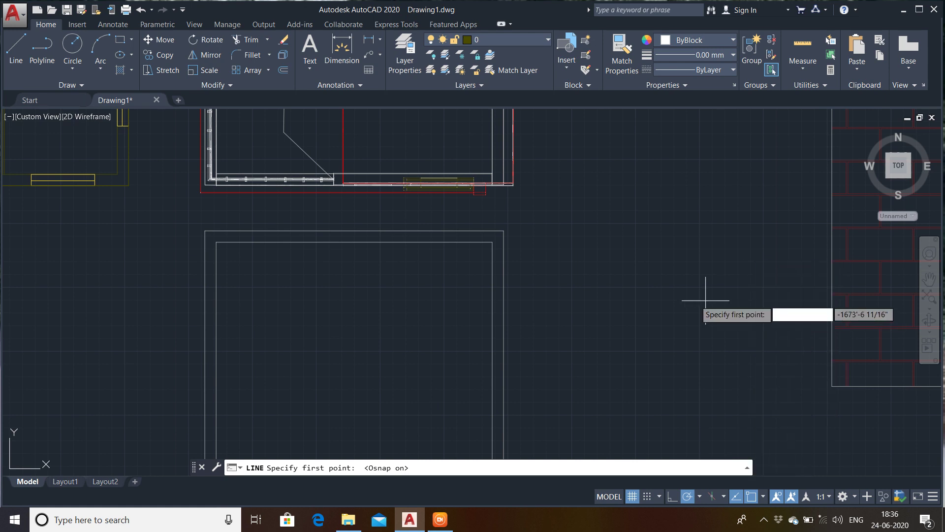
pyautogui.click(764, 497)
pyautogui.click(785, 285)
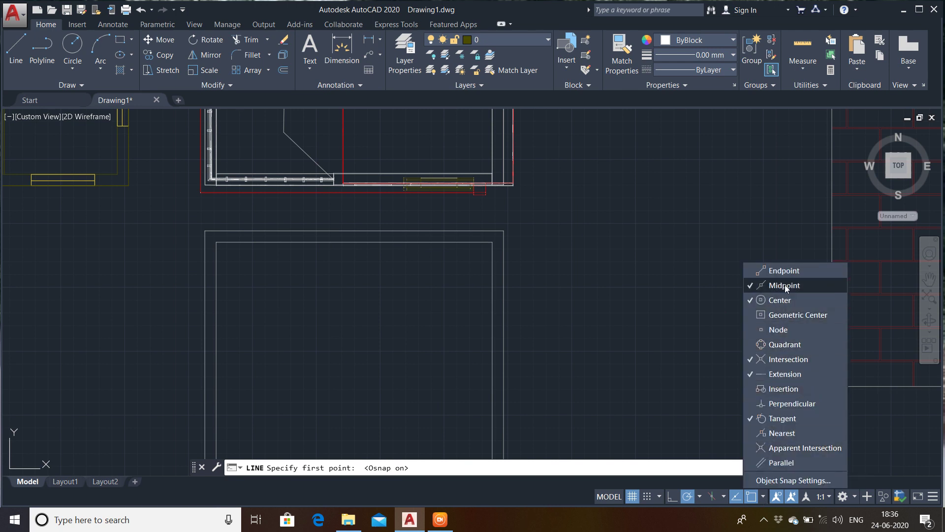
# Draw test segments from the inner top edge's midpoint straight down, up past the outline and diagonally inside it; end the line and undo it
pyautogui.click(354, 242)
pyautogui.click(354, 371)
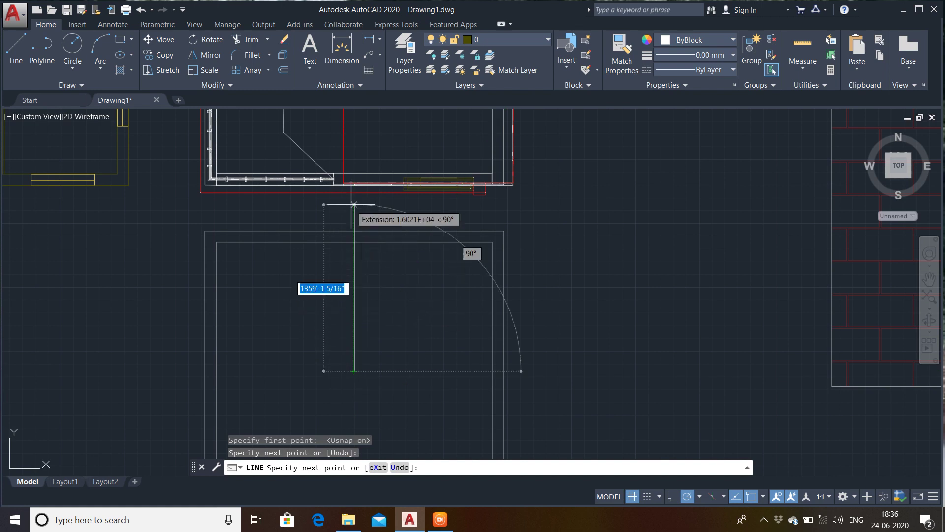
pyautogui.click(354, 204)
pyautogui.click(303, 292)
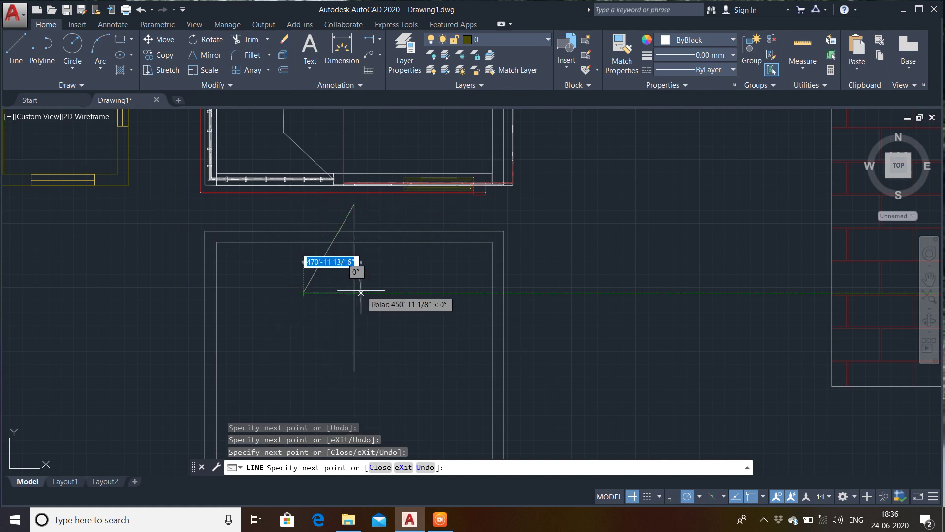
pyautogui.press('Escape')
pyautogui.hotkey('ctrl', 'z')
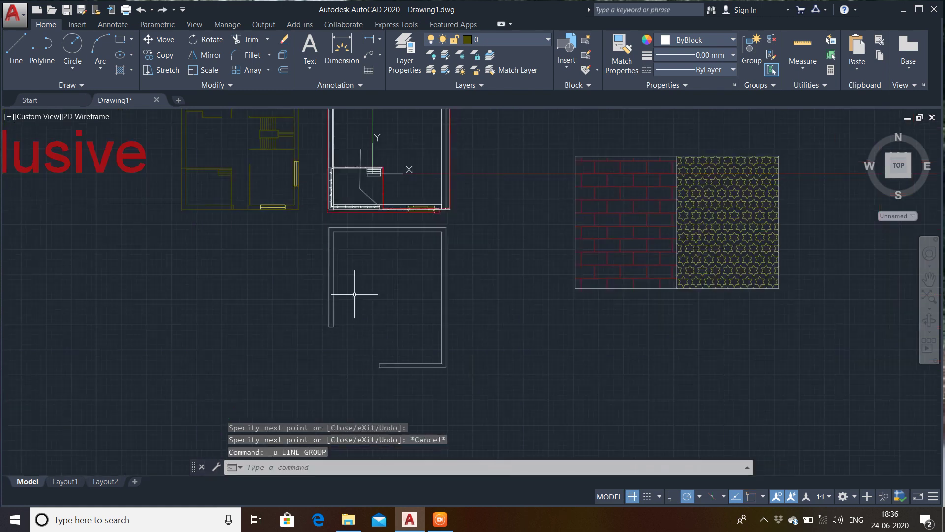
# With object snap off, draw a test line between two points picked by eye beside the outline's inner top-right corner
pyautogui.scroll(4, 354, 331)
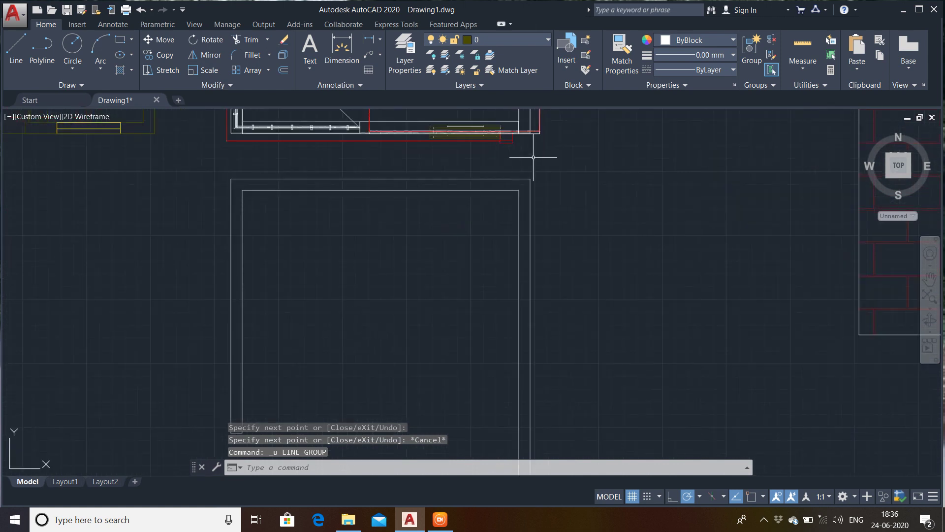
pyautogui.click(16, 49)
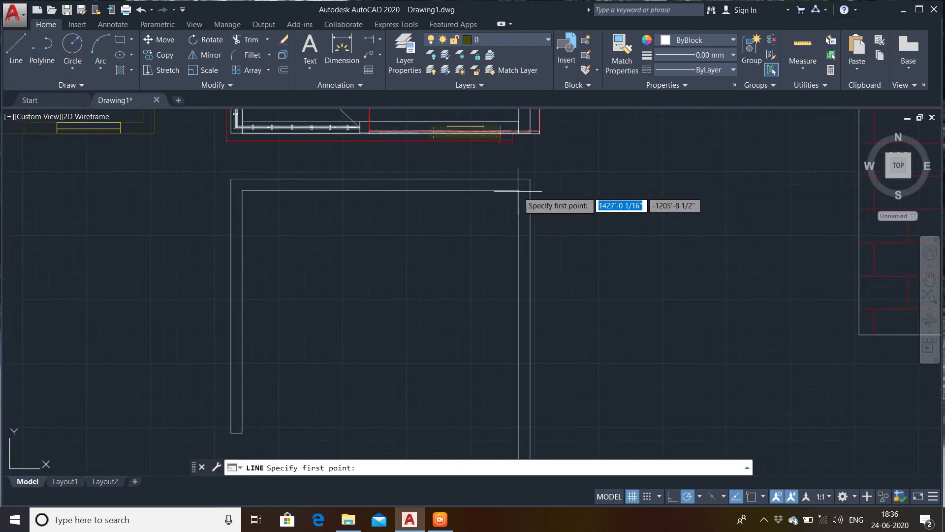
pyautogui.scroll(8, 518, 191)
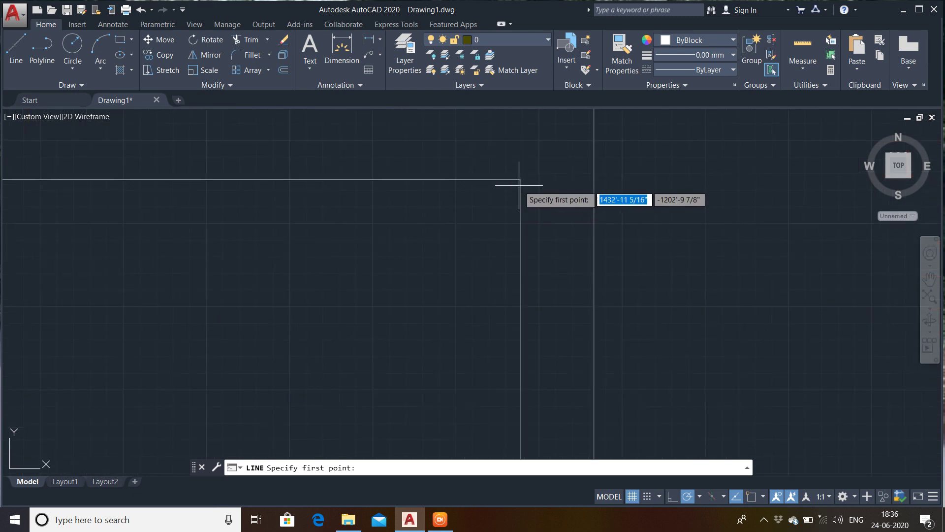
pyautogui.click(519, 186)
pyautogui.scroll(7, 509, 189)
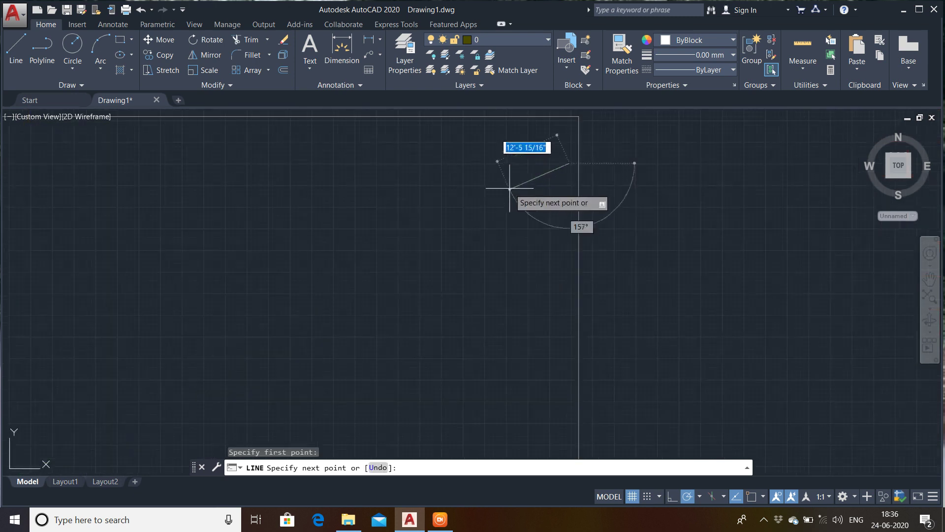
pyautogui.moveTo(528, 172); pyautogui.dragTo(491, 254, button='middle')
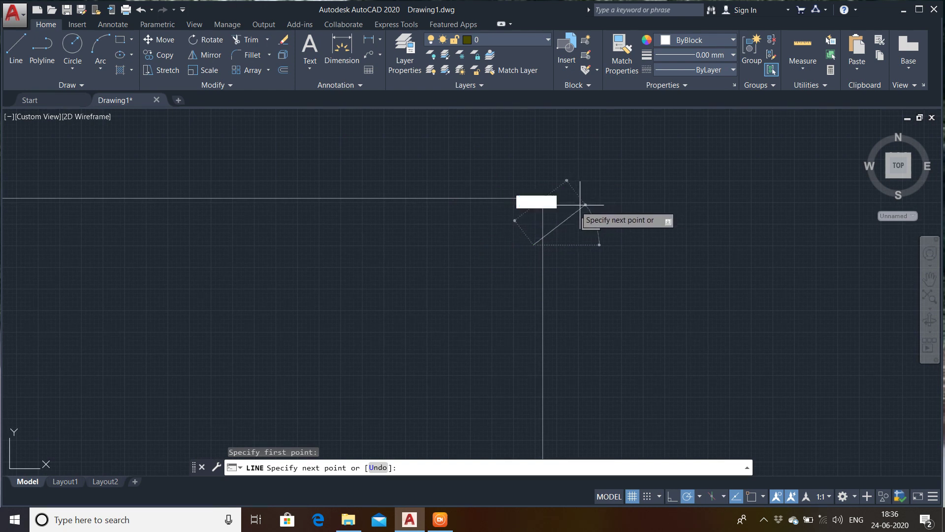
pyautogui.click(542, 198)
pyautogui.scroll(5, 506, 200)
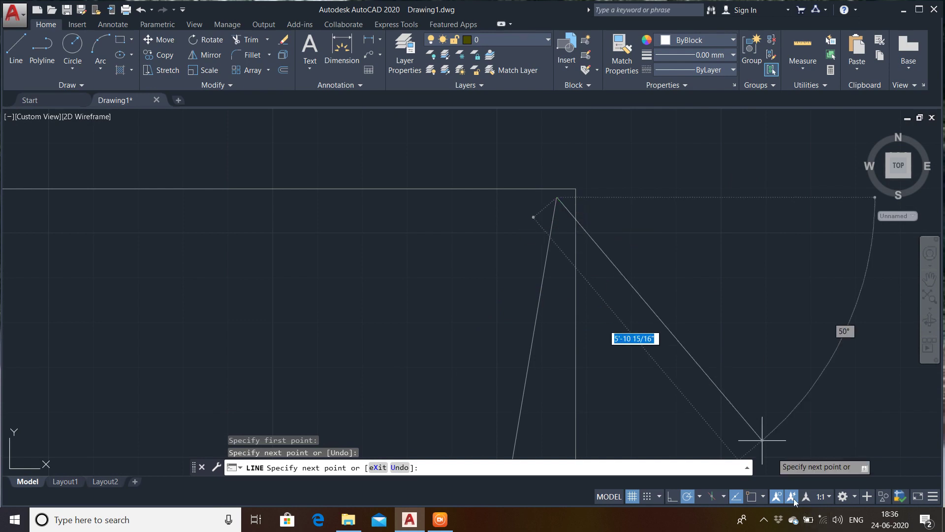
# Turn on object snap and continue the line to the outline's outer top-left corner
pyautogui.click(764, 497)
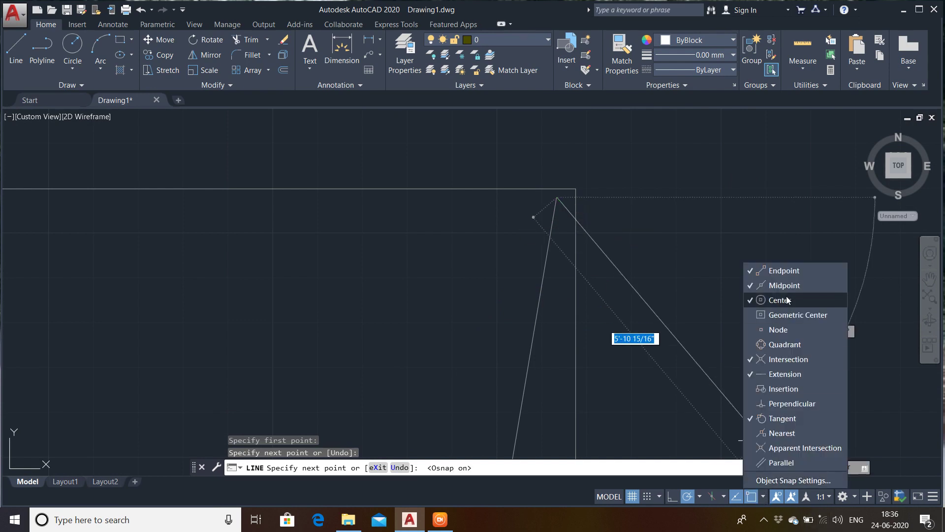
pyautogui.click(718, 268)
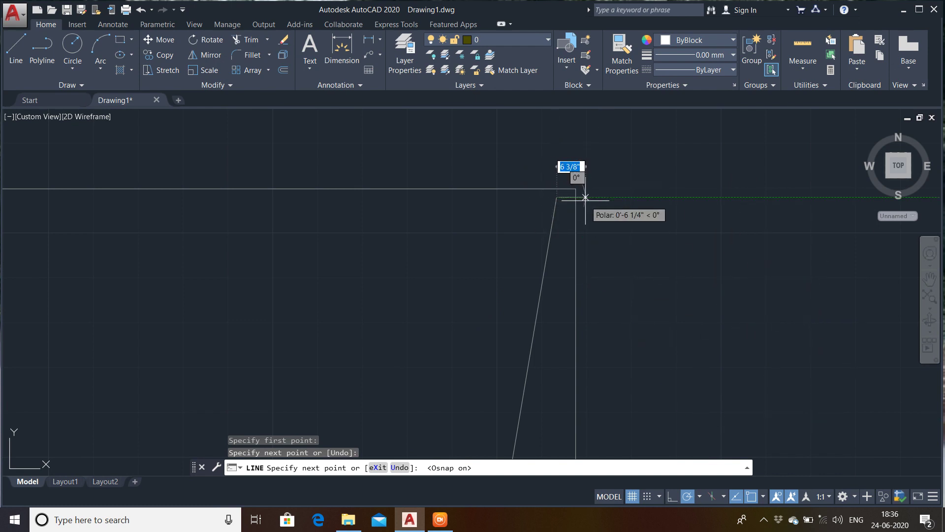
pyautogui.scroll(1, 570, 169)
pyautogui.scroll(-2, 566, 217)
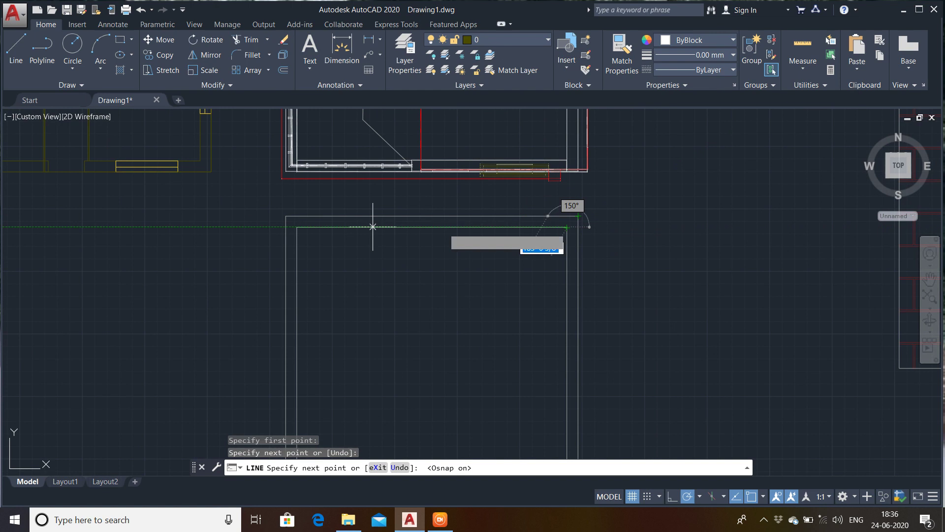
pyautogui.click(285, 215)
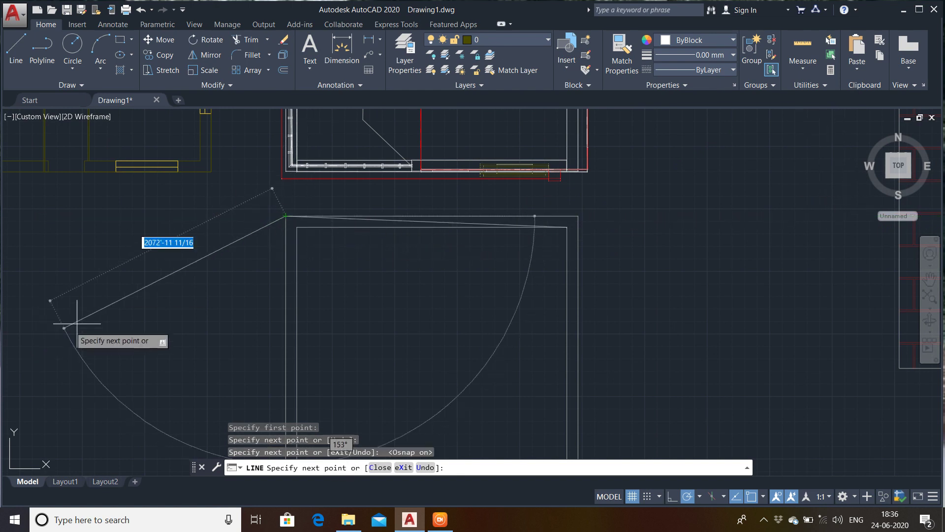
# Examine the endpoint and midpoint snaps at the outline's open wall ends and review the enabled object snap types
pyautogui.moveTo(220, 215); pyautogui.dragTo(278, 255, button='middle')
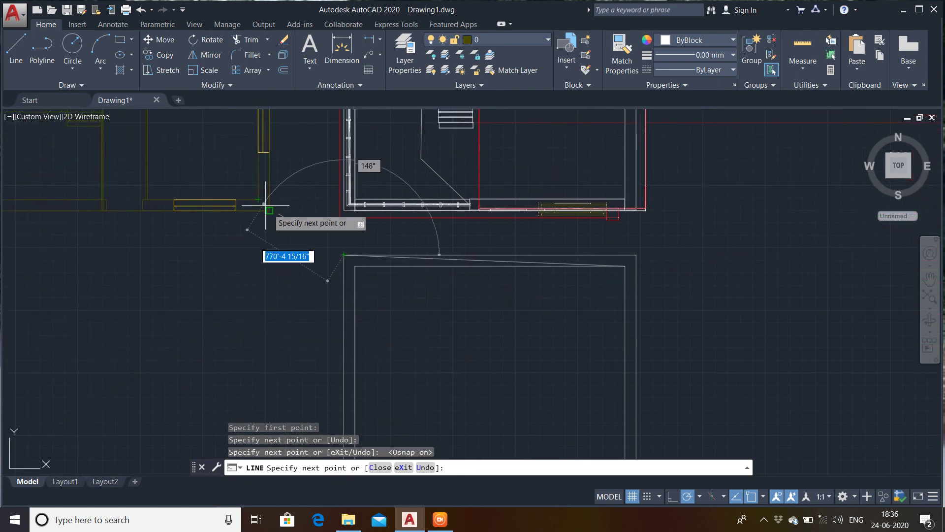
pyautogui.scroll(-5, 264, 211)
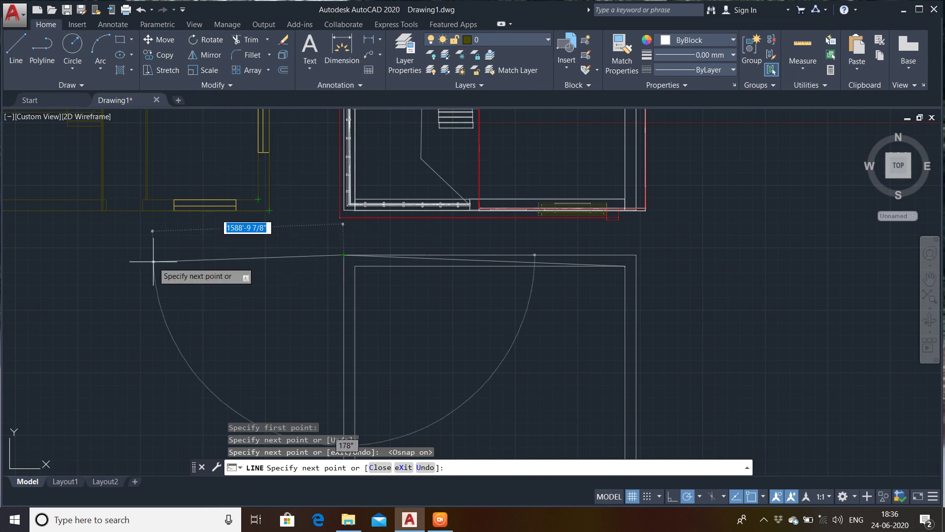
pyautogui.scroll(10, 292, 275)
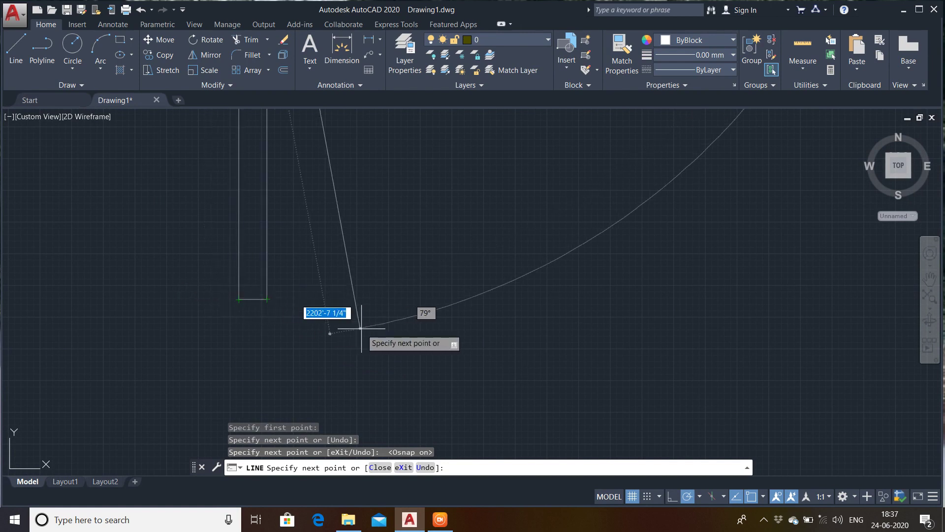
pyautogui.scroll(-4, 376, 334)
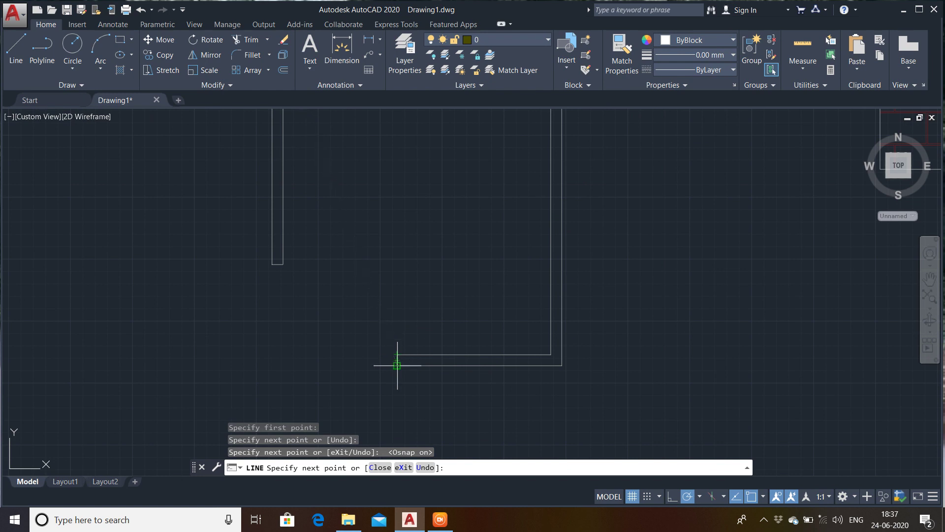
pyautogui.scroll(5, 423, 359)
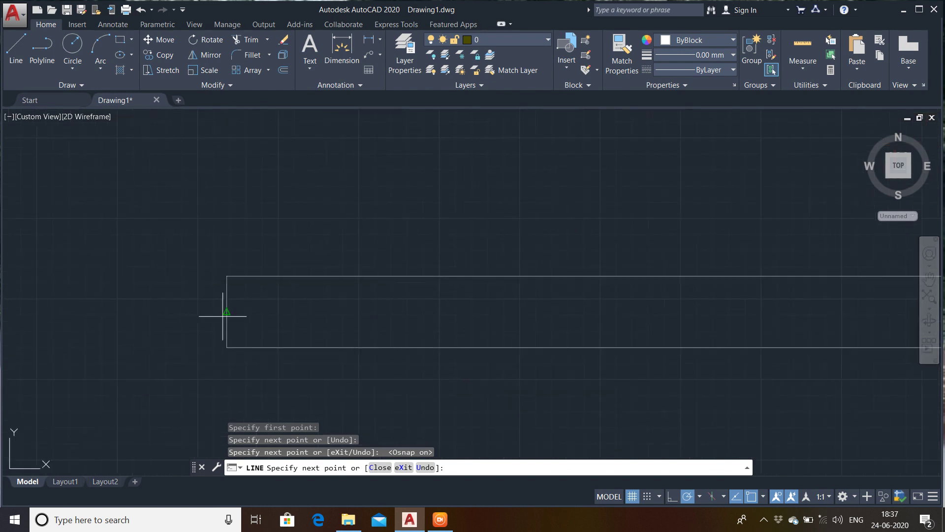
pyautogui.click(764, 496)
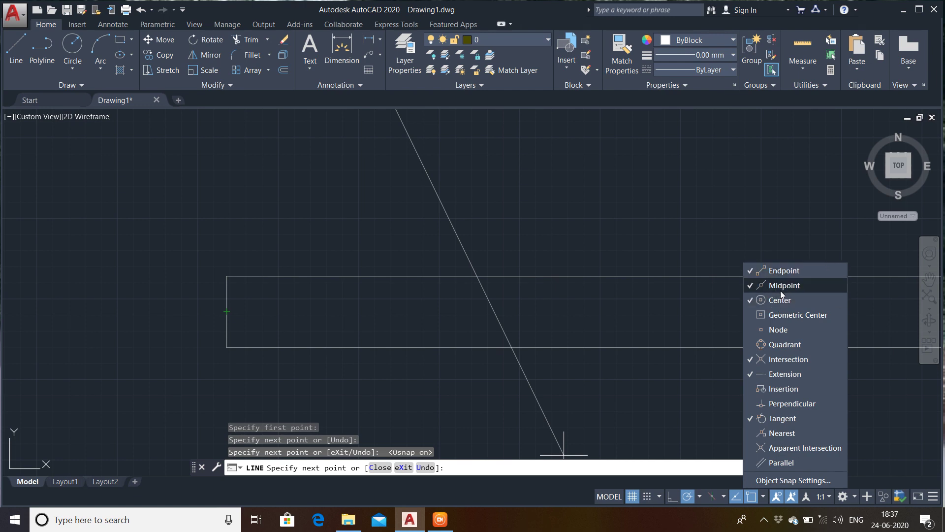
pyautogui.click(635, 366)
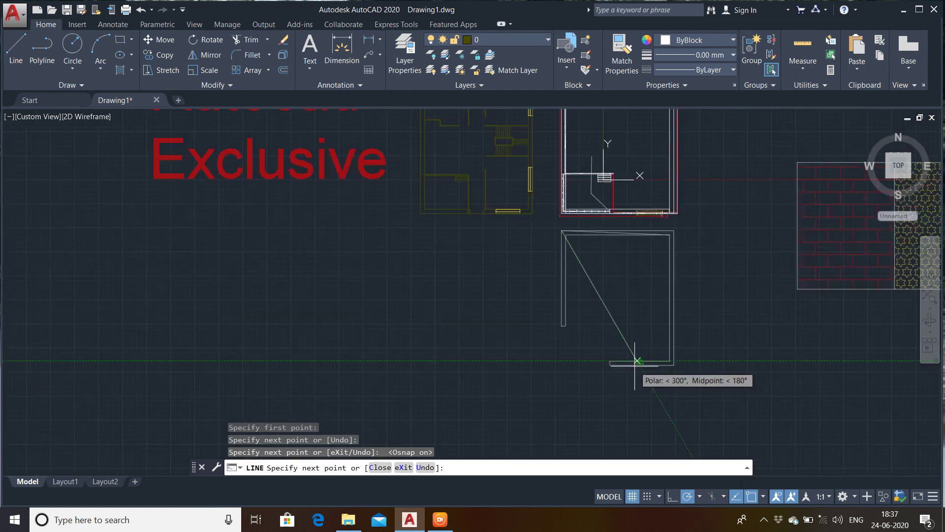
# Undo the test line's segments and cancel the line command
pyautogui.hotkey('ctrl', 'z')
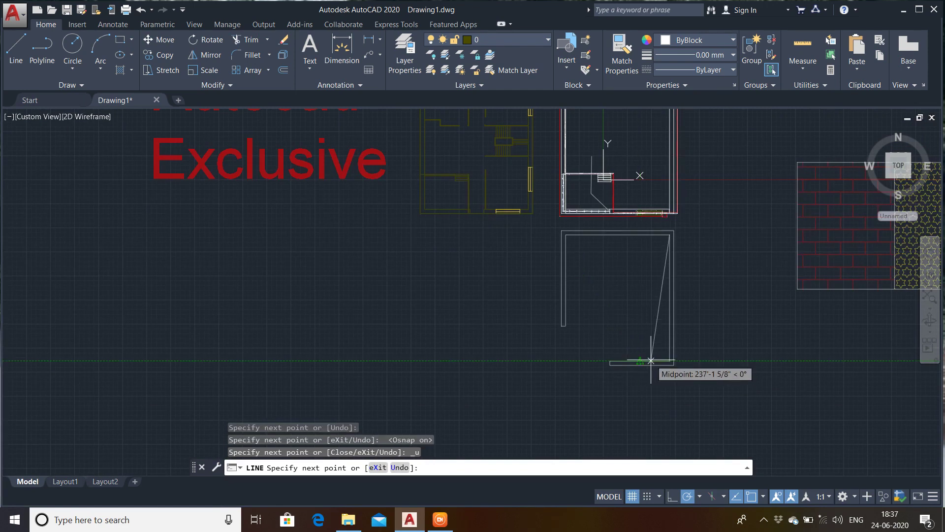
pyautogui.press('Escape')
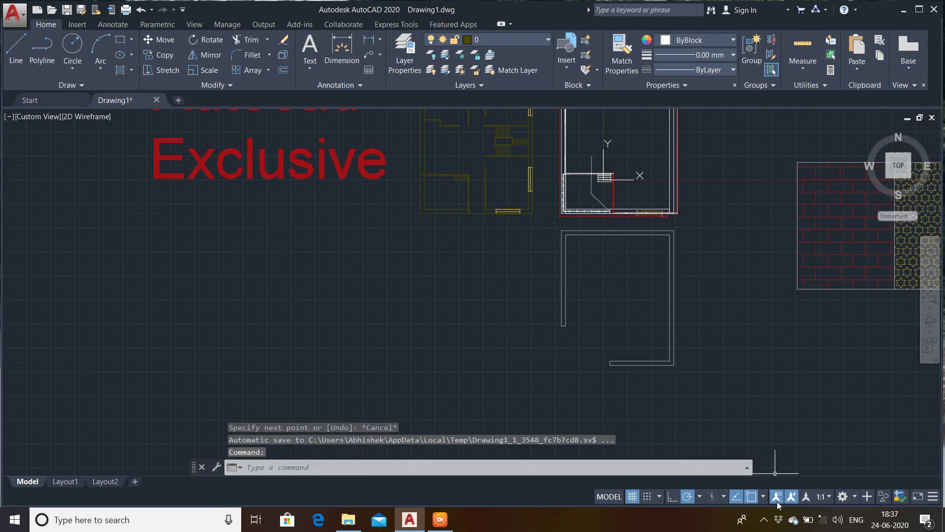
pyautogui.click(763, 498)
pyautogui.click(763, 498)
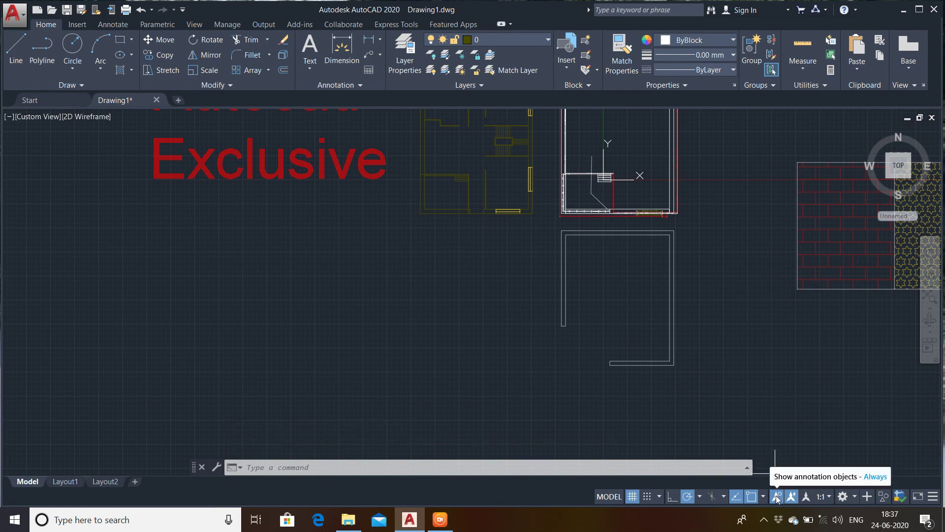
pyautogui.scroll(-2, 791, 394)
pyautogui.scroll(3, 443, 373)
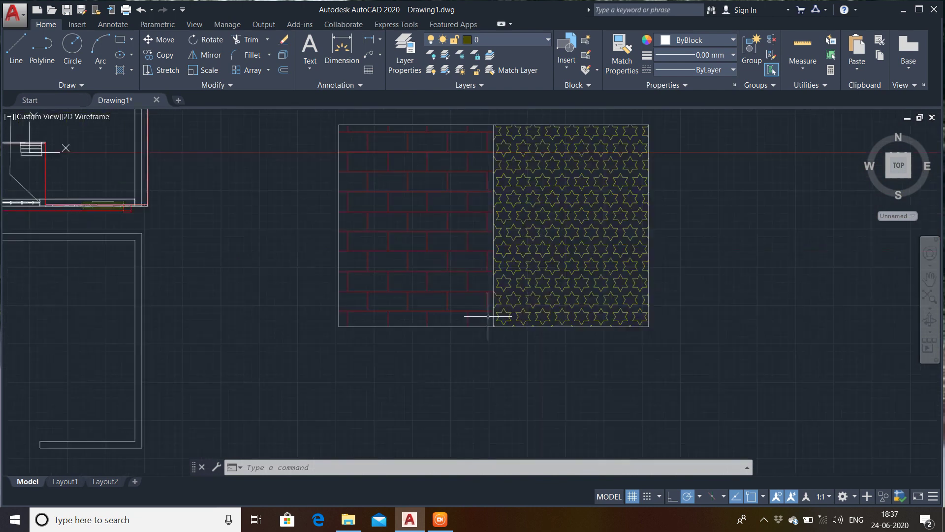
pyautogui.moveTo(488, 316); pyautogui.dragTo(453, 354, button='middle')
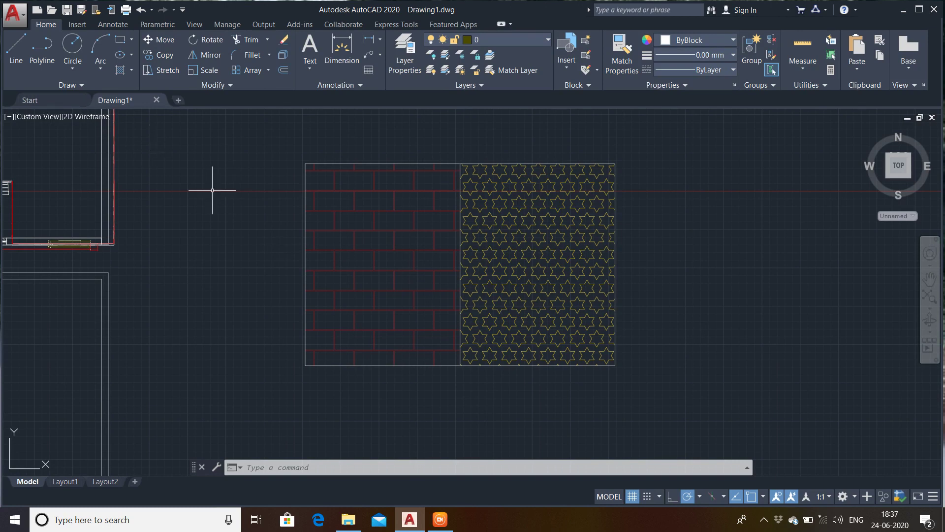
# Examine the Annotative setting in the brick hatch's properties, deselect the hatch and close its properties
pyautogui.click(398, 269)
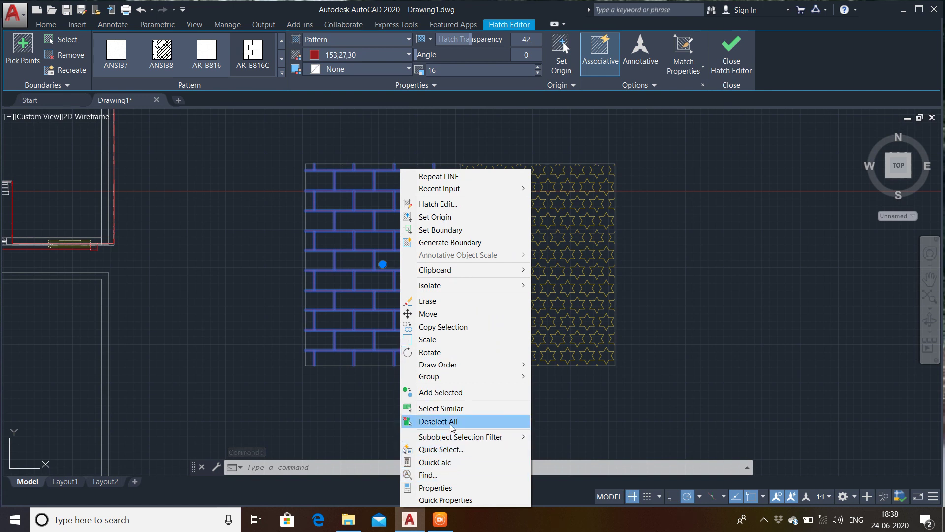
pyautogui.click(453, 491)
pyautogui.scroll(-3, 93, 205)
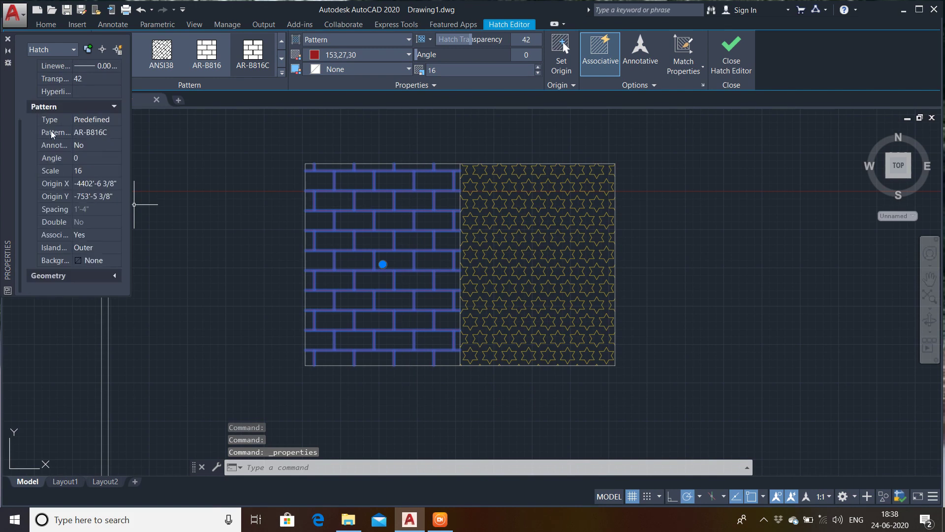
pyautogui.click(95, 147)
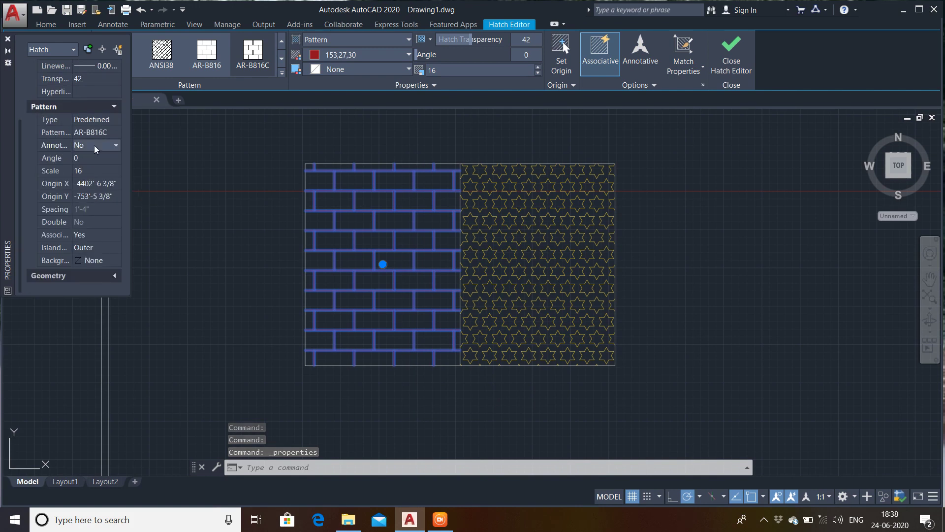
pyautogui.click(108, 146)
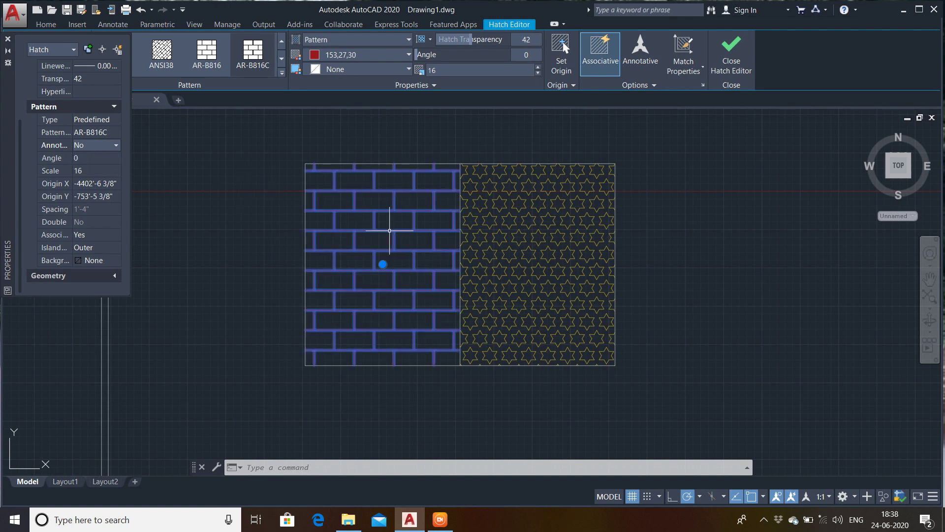
pyautogui.press('Escape')
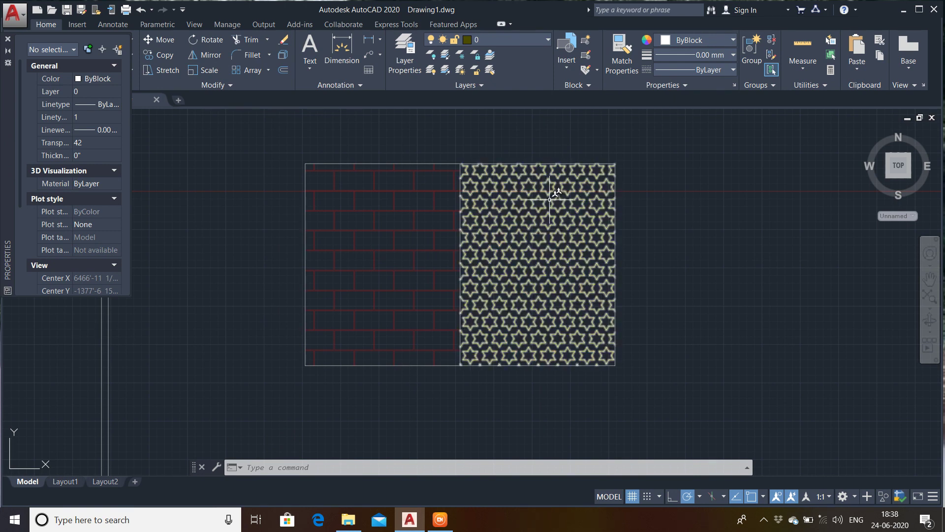
pyautogui.click(7, 40)
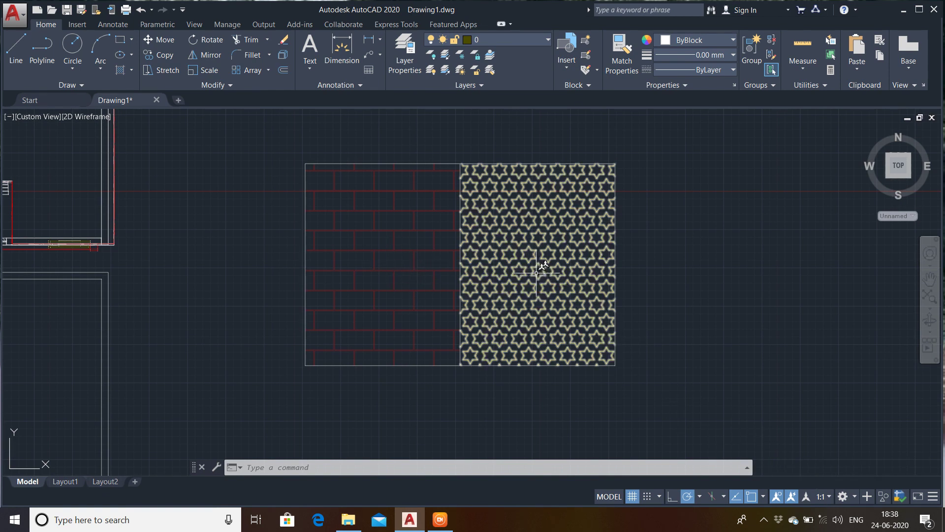
# Try the annotation scales 1:2 and 1:8 on the star hatch and return to 1:1
pyautogui.click(827, 496)
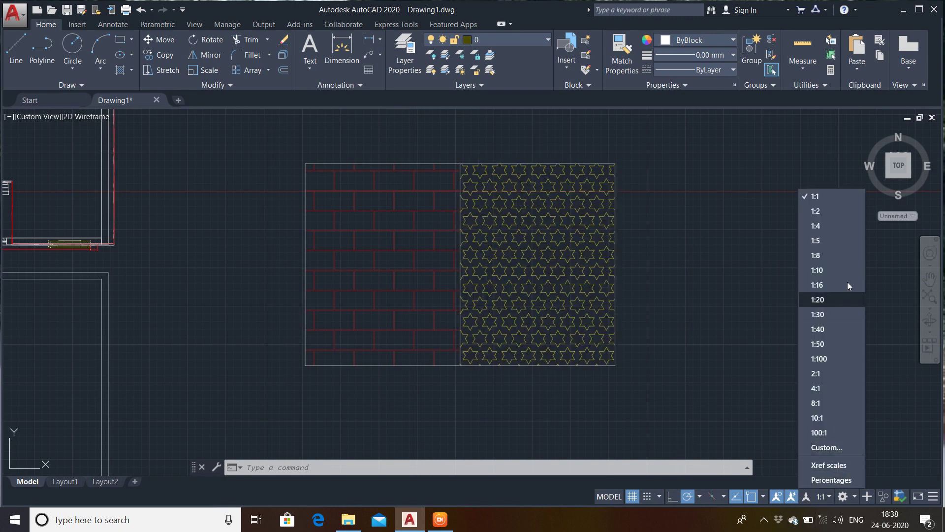
pyautogui.click(843, 211)
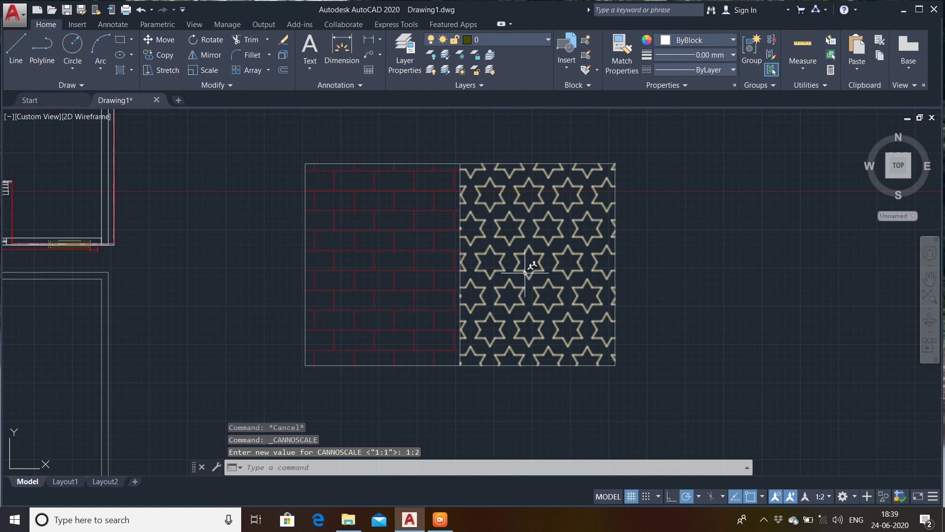
pyautogui.click(824, 498)
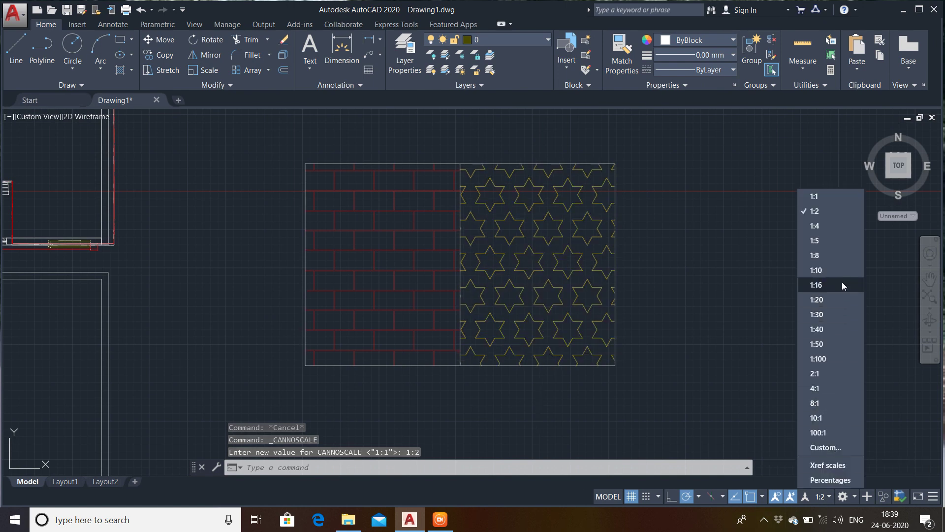
pyautogui.click(830, 250)
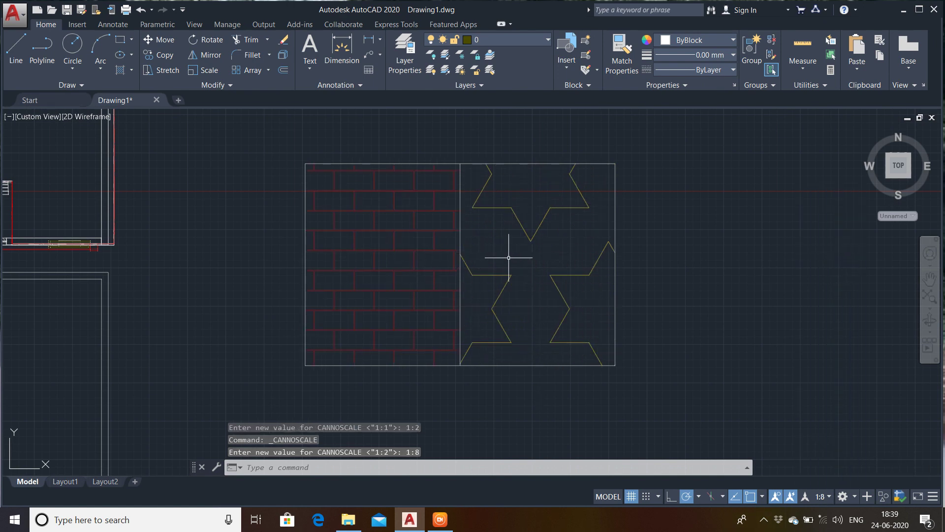
pyautogui.click(828, 497)
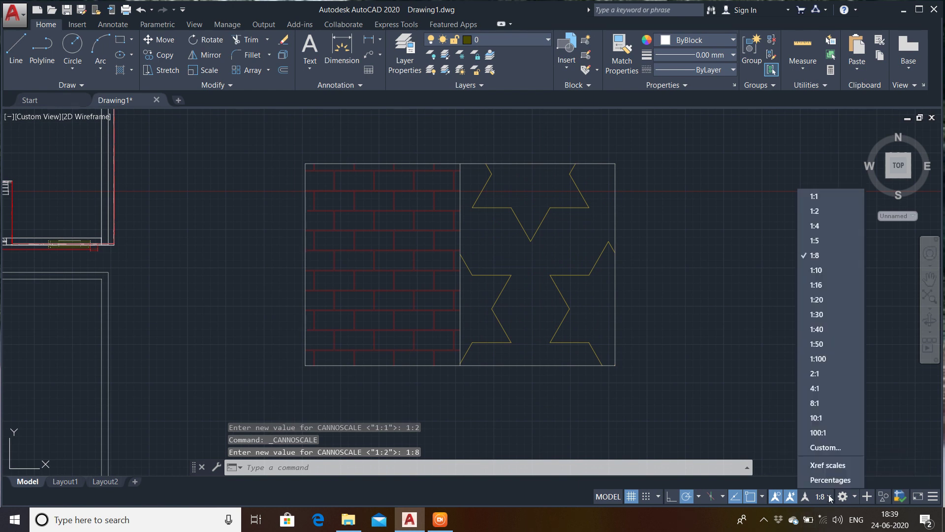
pyautogui.click(826, 197)
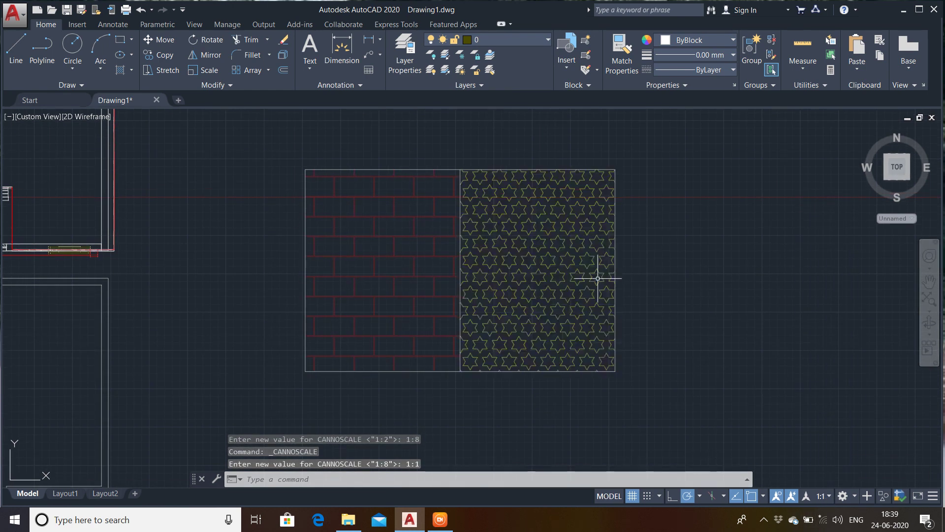
# Switch the workspace to 3D Modeling
pyautogui.click(842, 496)
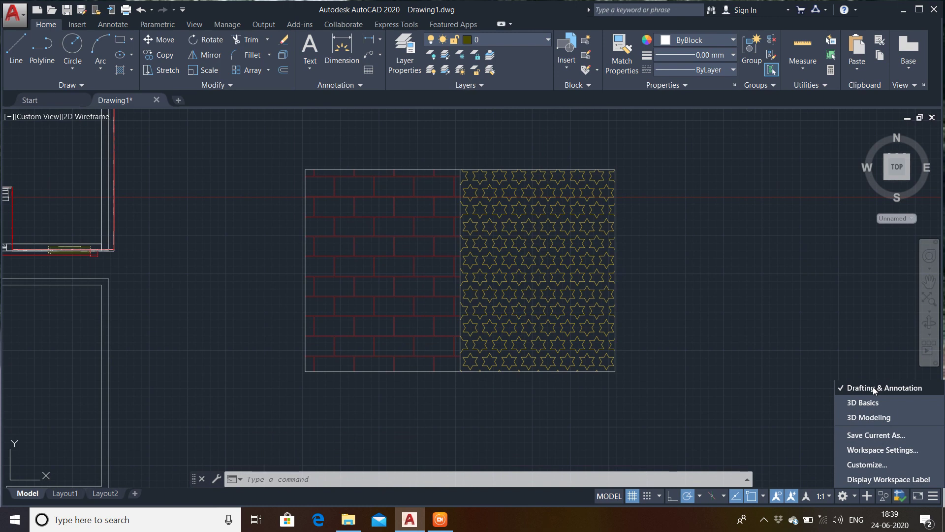
pyautogui.click(395, 320)
pyautogui.scroll(-4, 305, 315)
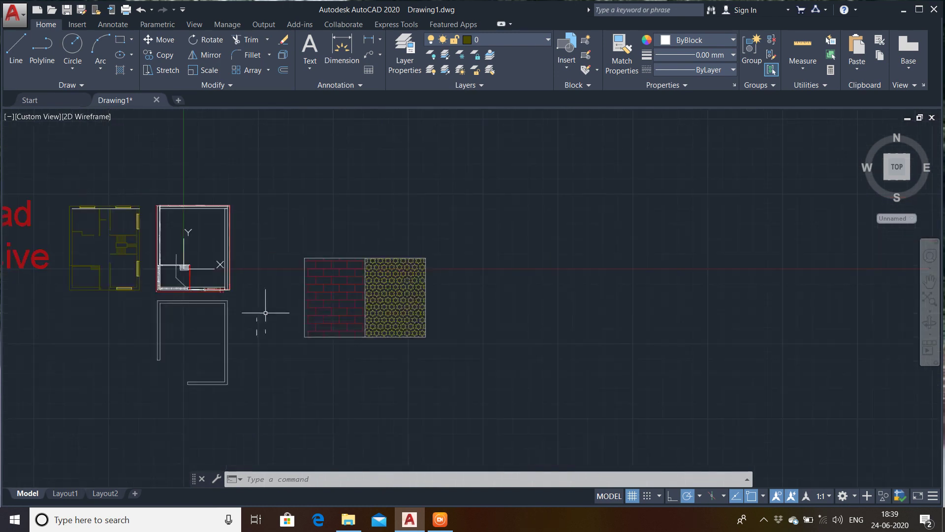
pyautogui.moveTo(244, 309)
pyautogui.mouseDown(button='middle')
pyautogui.moveTo(389, 325)
pyautogui.moveTo(482, 308)
pyautogui.mouseUp(button='middle')
pyautogui.scroll(2, 387, 325)
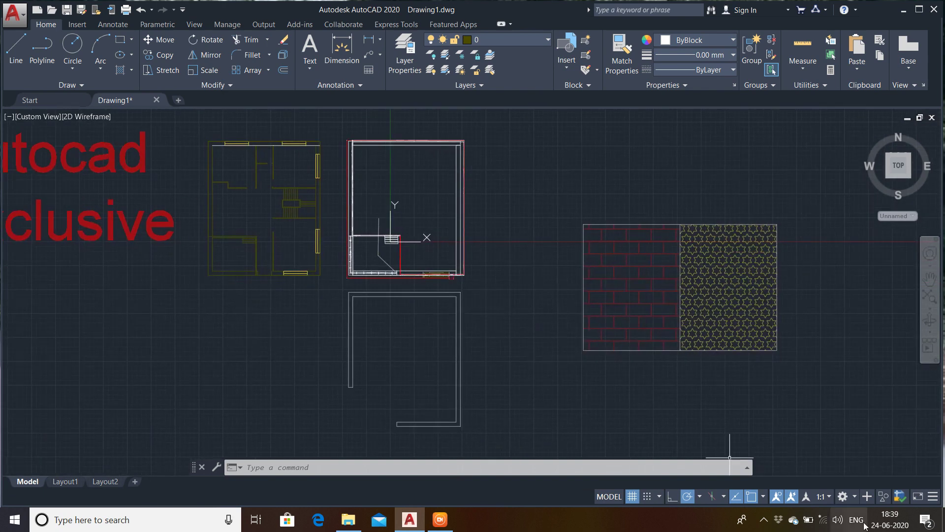
pyautogui.click(857, 497)
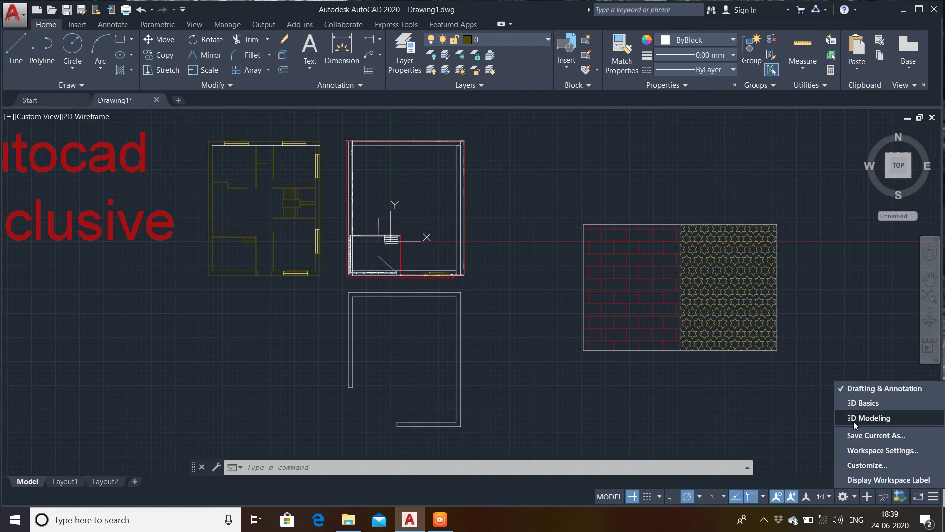
pyautogui.click(866, 419)
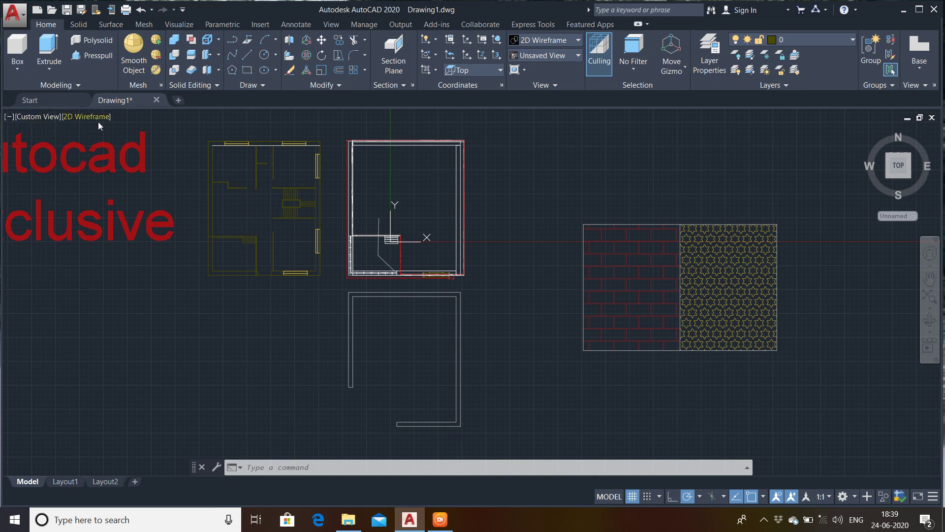
# Try the Top and Bottom preset views of the drawing
pyautogui.click(29, 120)
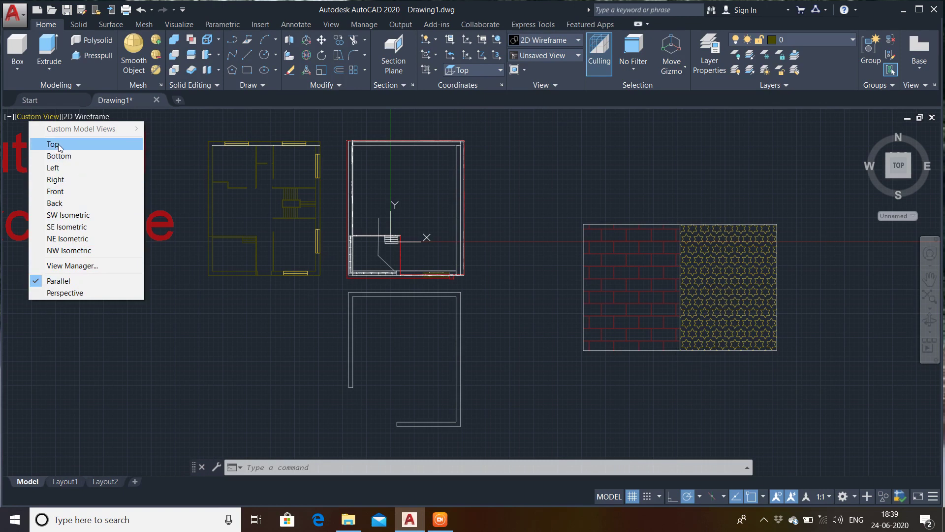
pyautogui.click(58, 144)
pyautogui.click(23, 116)
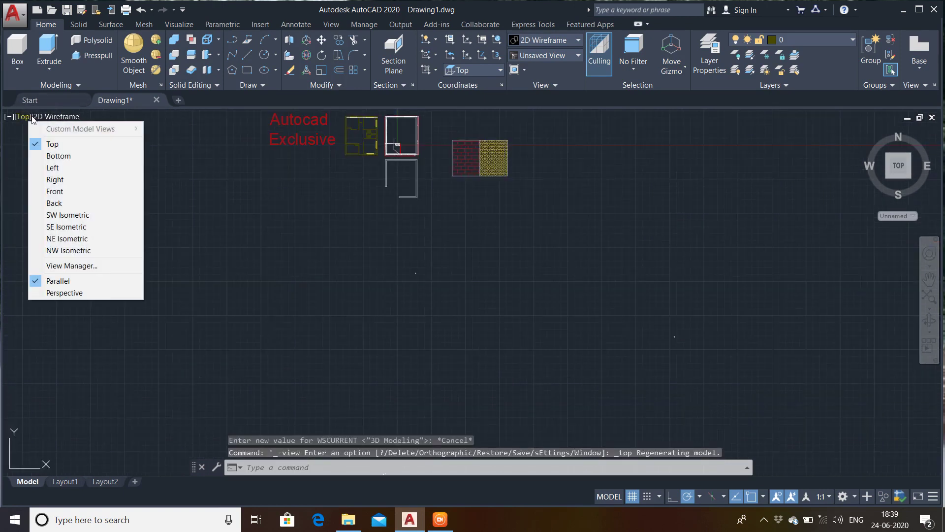
pyautogui.click(58, 156)
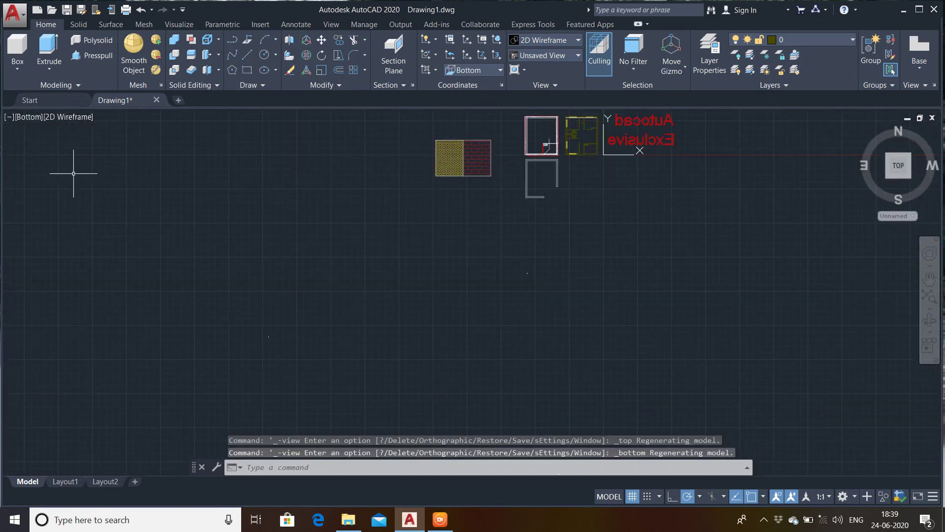
pyautogui.moveTo(530, 237); pyautogui.dragTo(456, 314, button='middle')
pyautogui.scroll(6, 494, 254)
pyautogui.moveTo(492, 255); pyautogui.dragTo(523, 316, button='middle')
# Apply the Conceptual visual style to the viewport, keeping the 3D Modeling workspace selected
pyautogui.click(67, 117)
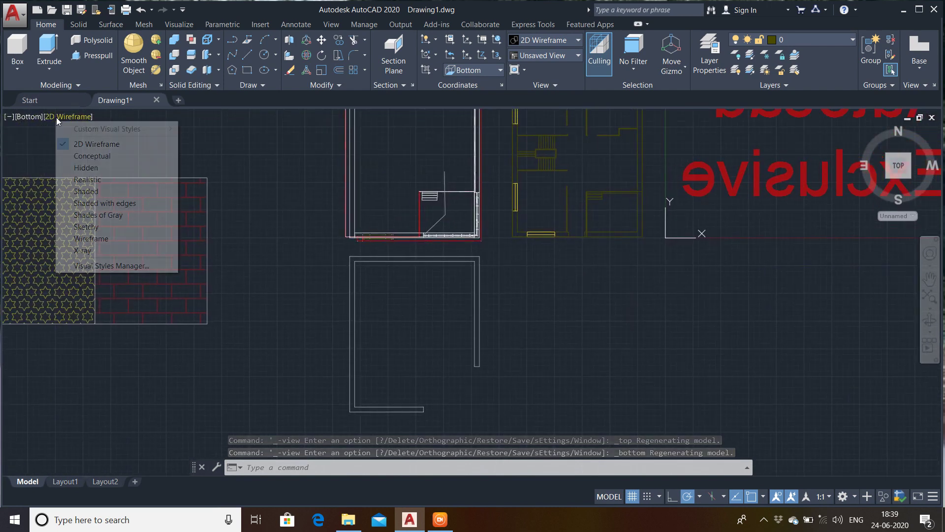
pyautogui.click(94, 155)
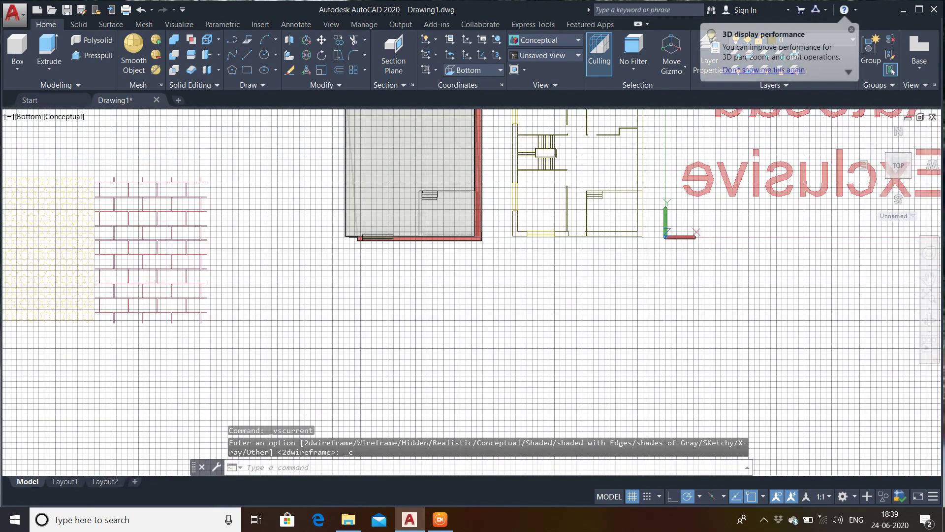
pyautogui.moveTo(323, 233); pyautogui.dragTo(256, 287, button='middle')
pyautogui.click(854, 497)
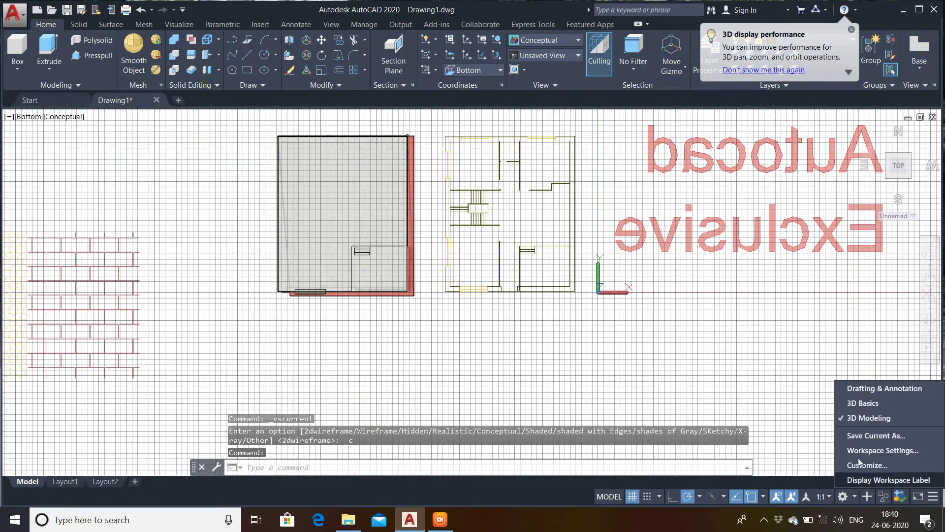
pyautogui.click(862, 416)
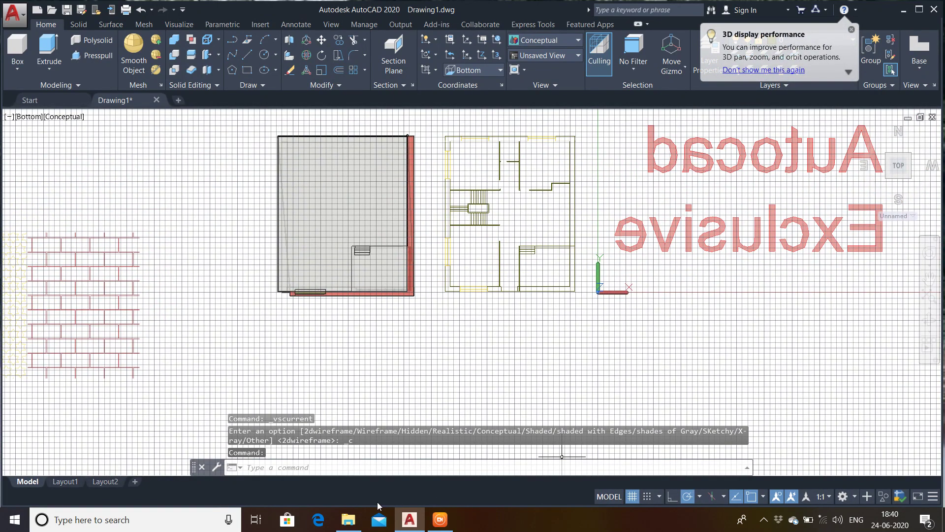
# Reset the viewport to the Top view and orbit to examine the house model from an oblique front angle
pyautogui.keyDown('shift'); pyautogui.moveTo(419, 441); pyautogui.dragTo(524, 290, button='middle'); pyautogui.keyUp('shift')
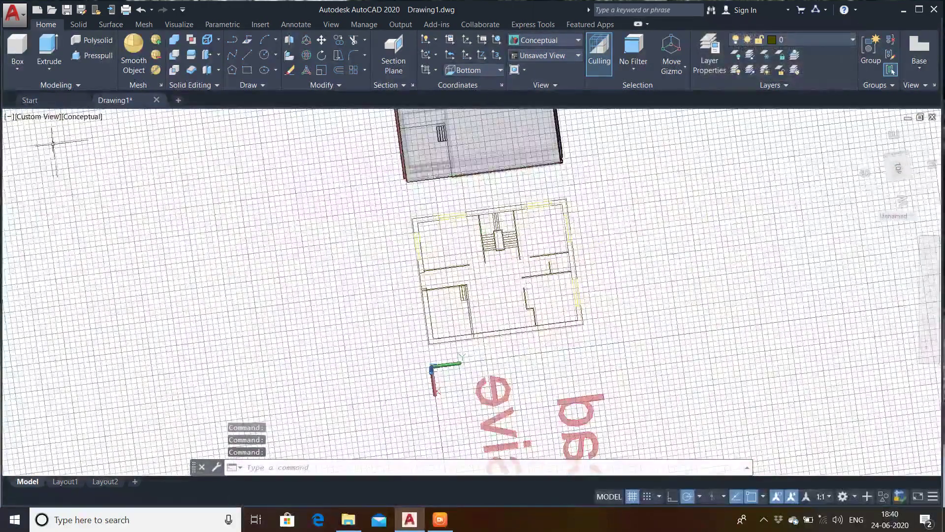
pyautogui.click(29, 117)
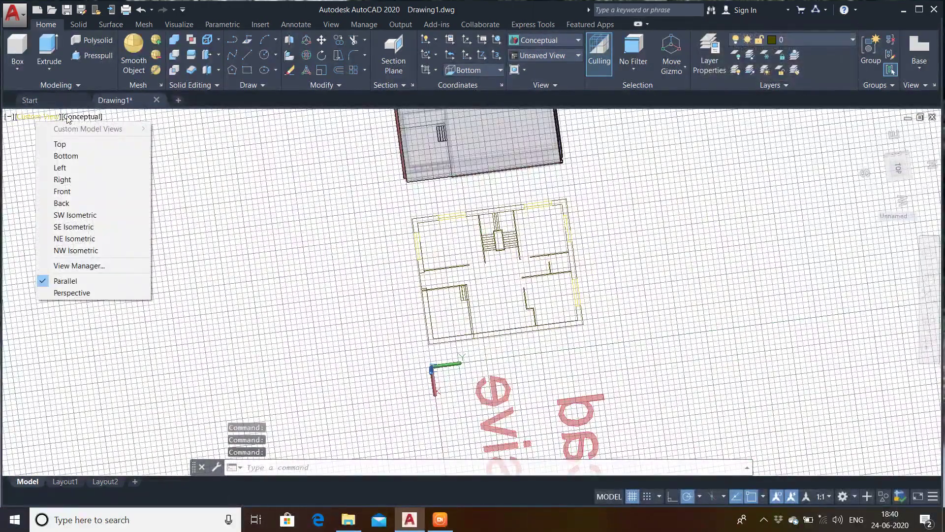
pyautogui.click(61, 144)
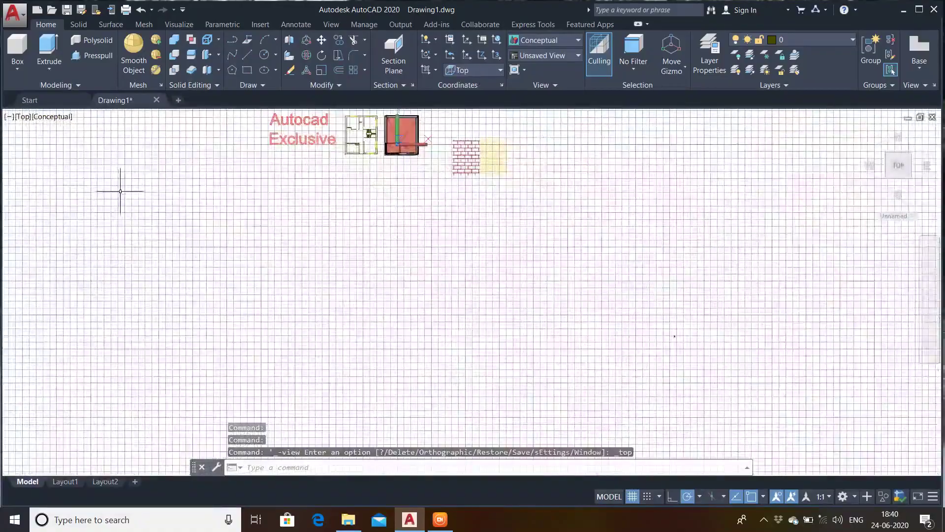
pyautogui.moveTo(121, 193); pyautogui.dragTo(200, 295, button='middle')
pyautogui.scroll(5, 373, 263)
pyautogui.moveTo(373, 264)
pyautogui.keyDown('shift'); pyautogui.mouseDown(button='middle')
pyautogui.moveTo(461, 206)
pyautogui.moveTo(428, 250)
pyautogui.moveTo(375, 291)
pyautogui.mouseUp(button='middle'); pyautogui.keyUp('shift')
pyautogui.keyDown('shift'); pyautogui.moveTo(456, 318); pyautogui.dragTo(450, 354, button='middle'); pyautogui.keyUp('shift')
pyautogui.scroll(5, 421, 289)
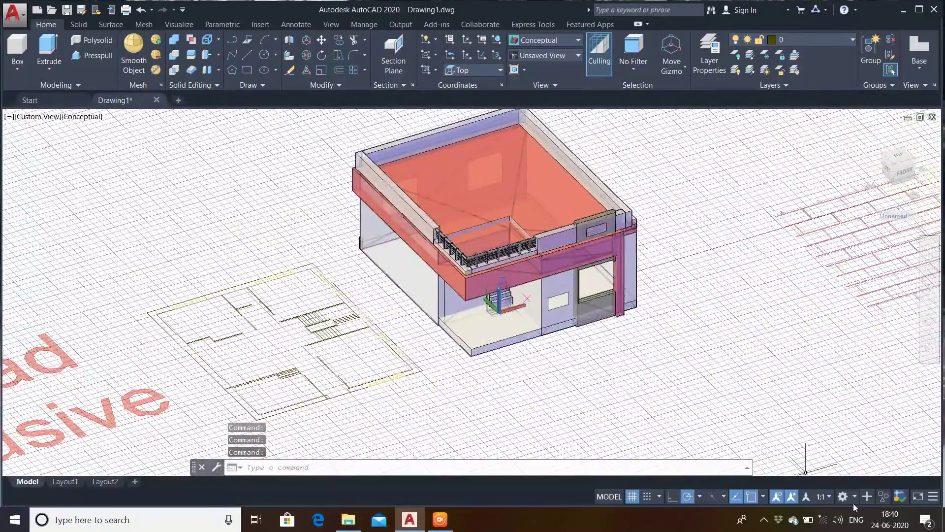
pyautogui.click(855, 498)
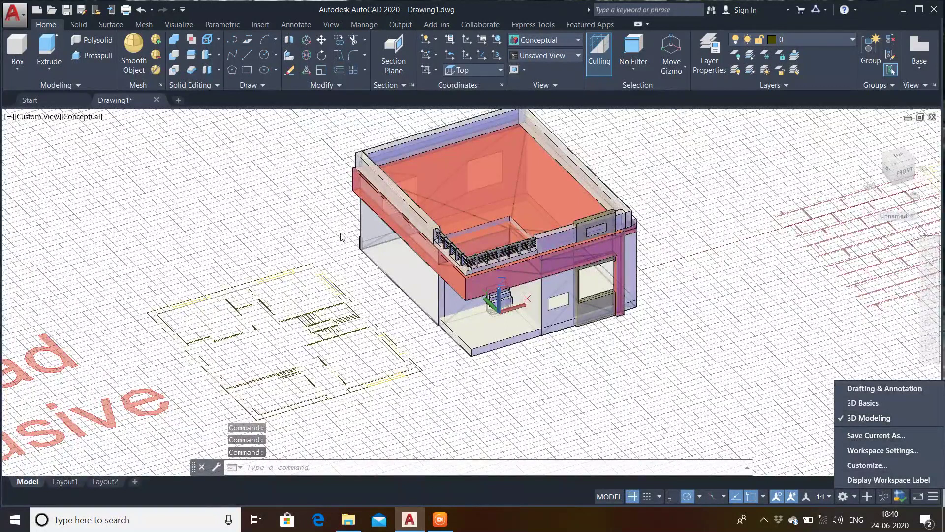
pyautogui.click(39, 120)
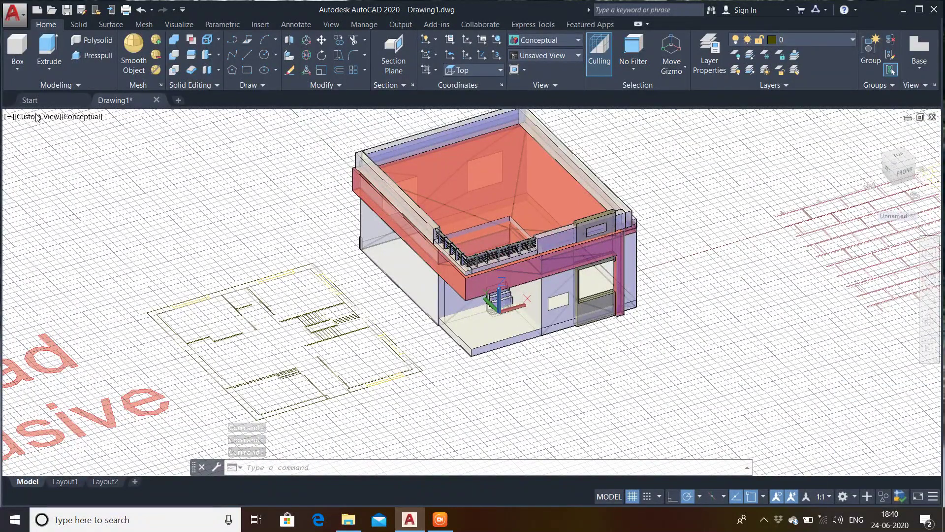
pyautogui.click(40, 119)
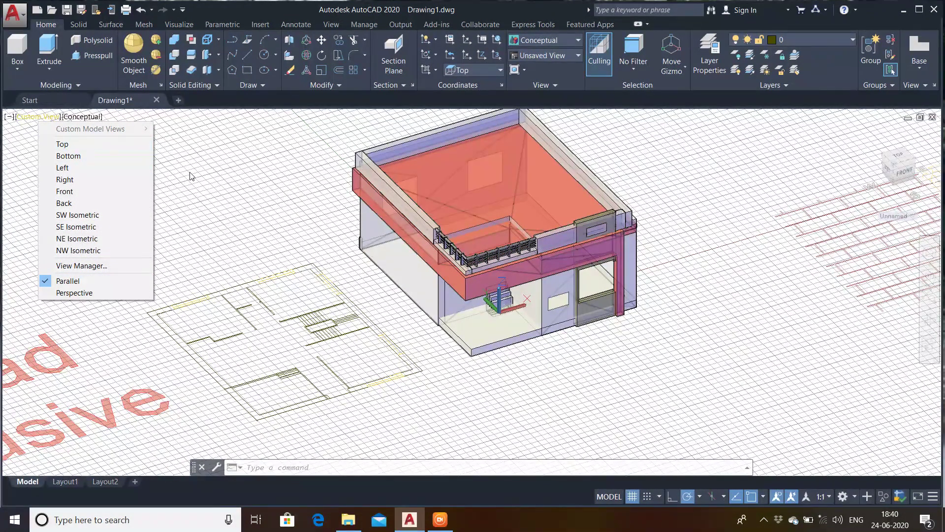
pyautogui.click(200, 199)
pyautogui.click(211, 203)
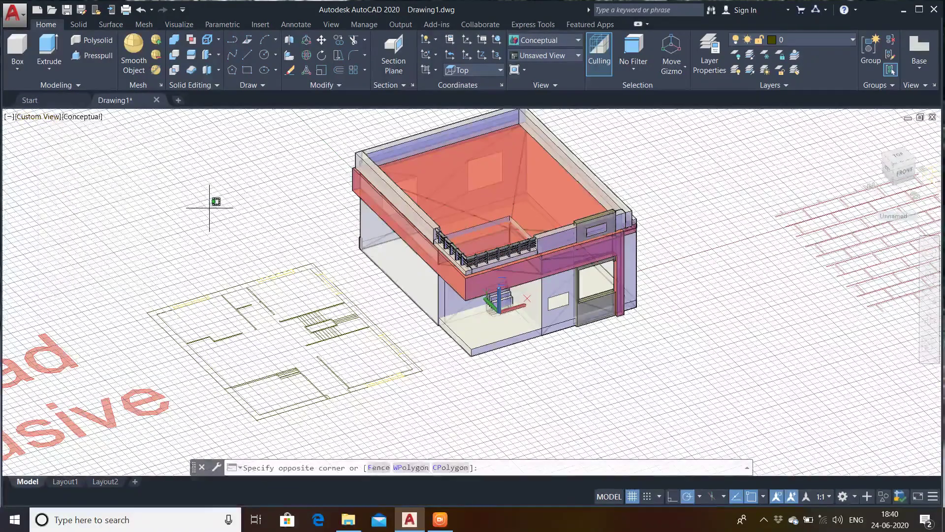
# Orbit the house slightly and return the viewport to the Top view
pyautogui.moveTo(208, 208)
pyautogui.keyDown('shift'); pyautogui.mouseDown(button='middle')
pyautogui.moveTo(259, 161)
pyautogui.moveTo(303, 171)
pyautogui.moveTo(299, 201)
pyautogui.moveTo(147, 216)
pyautogui.moveTo(211, 289)
pyautogui.moveTo(274, 243)
pyautogui.moveTo(243, 162)
pyautogui.moveTo(222, 196)
pyautogui.mouseUp(button='middle'); pyautogui.keyUp('shift')
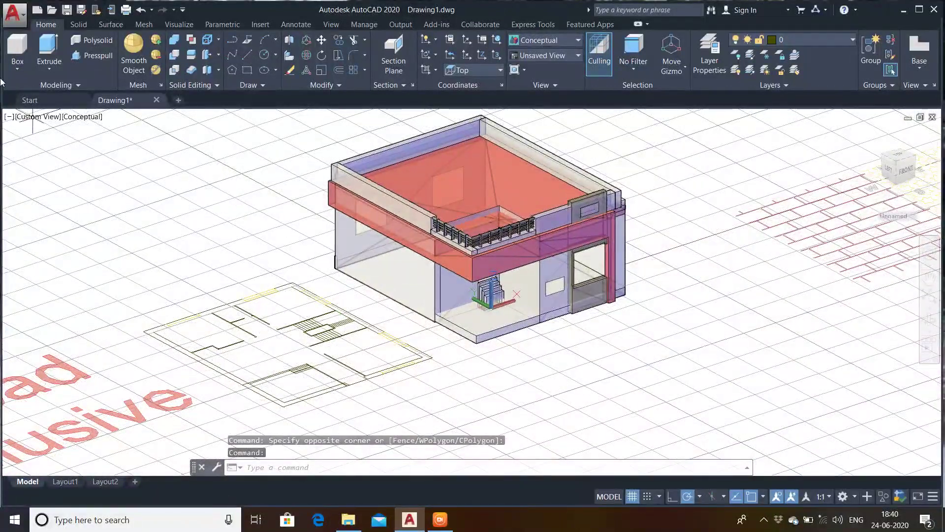
pyautogui.click(31, 119)
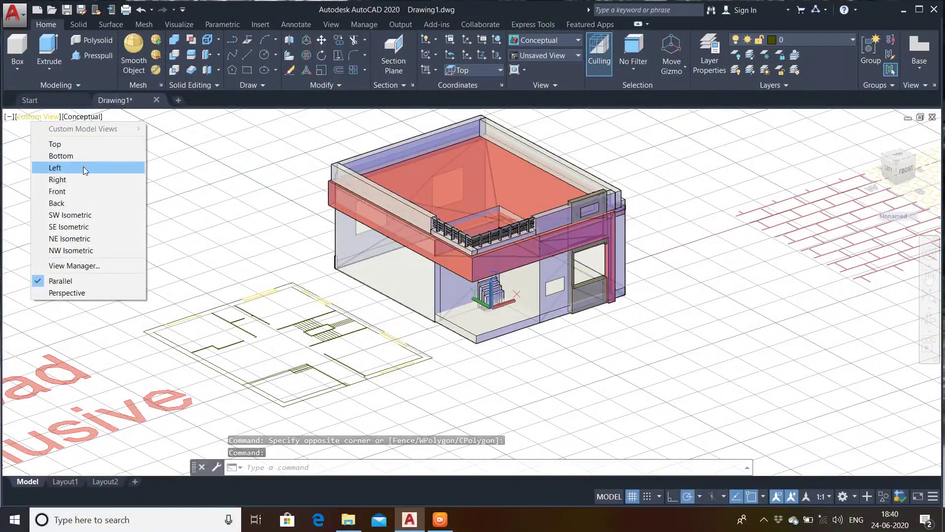
pyautogui.click(55, 145)
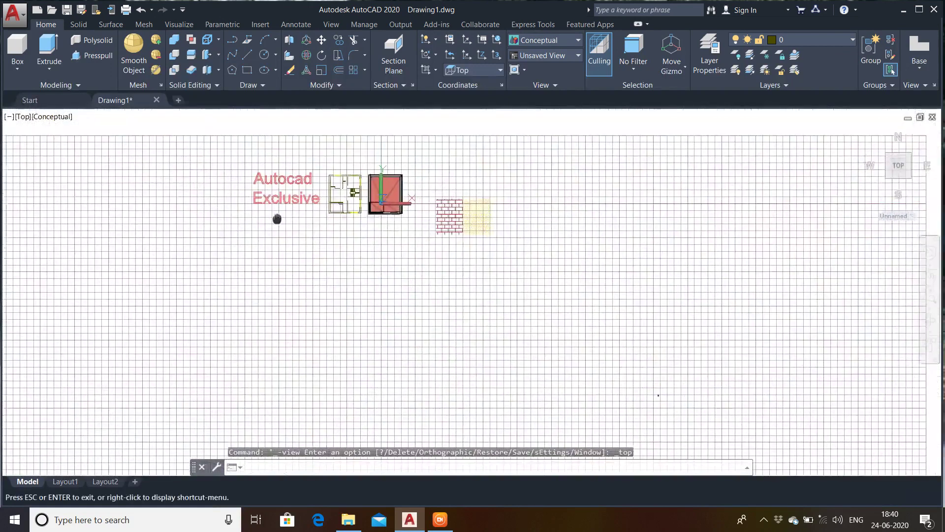
# Switch the viewport to the Bottom preset view and examine the drawing from below
pyautogui.scroll(2, 330, 194)
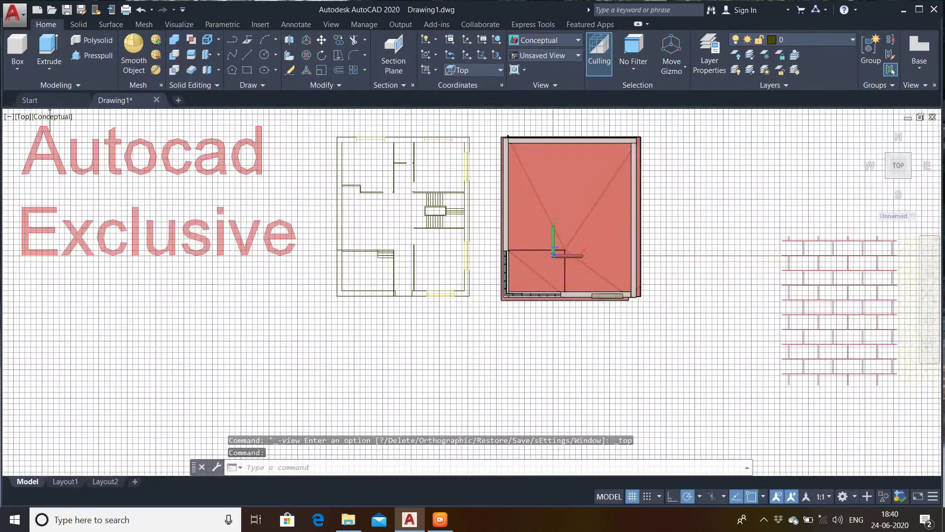
pyautogui.click(23, 117)
pyautogui.click(45, 154)
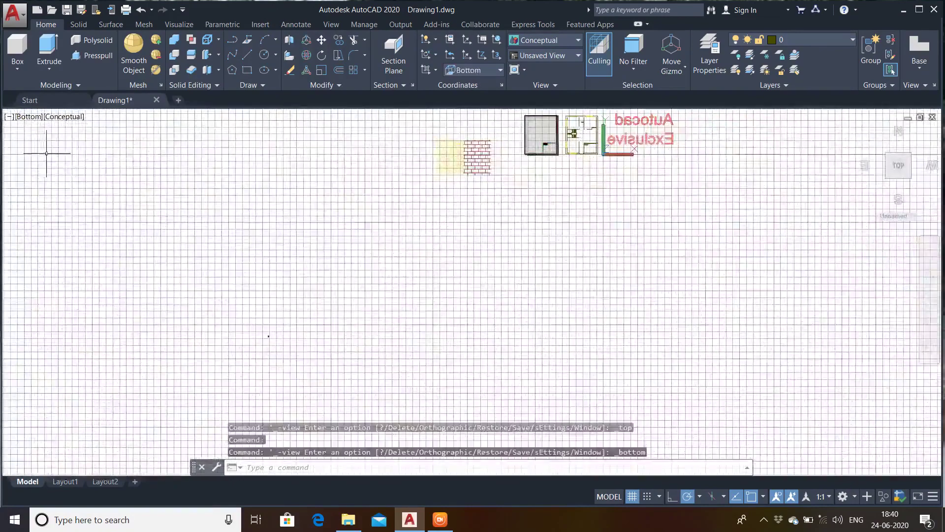
pyautogui.moveTo(263, 168)
pyautogui.mouseDown(button='middle')
pyautogui.moveTo(253, 212)
pyautogui.moveTo(213, 272)
pyautogui.mouseUp(button='middle')
pyautogui.scroll(6, 404, 276)
pyautogui.moveTo(582, 243); pyautogui.dragTo(481, 332, button='middle')
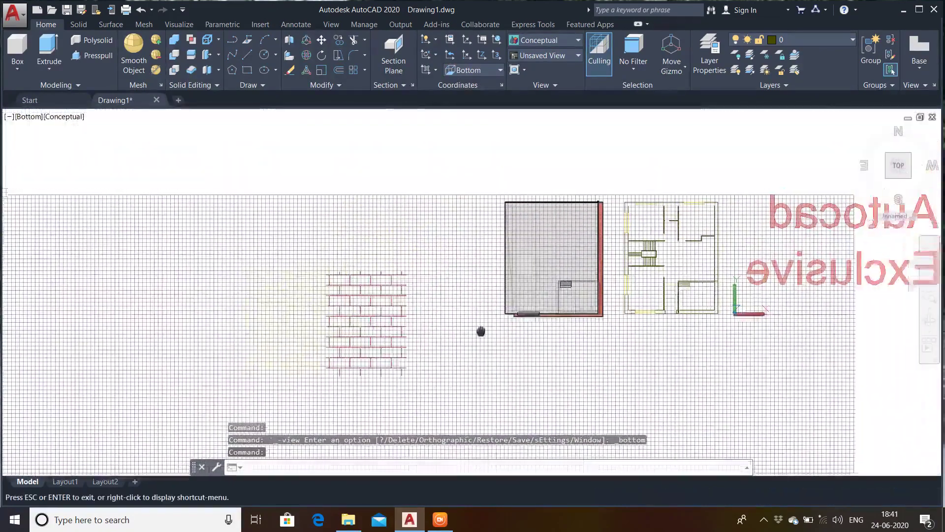
# Restore the Top preset view and orbit to examine the house model from an elevated front corner angle
pyautogui.click(30, 118)
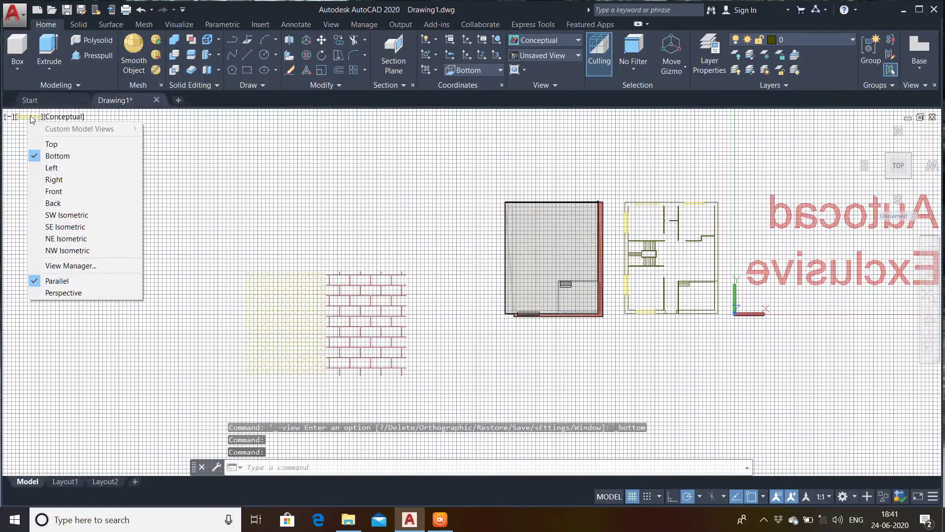
pyautogui.click(30, 116)
pyautogui.click(31, 118)
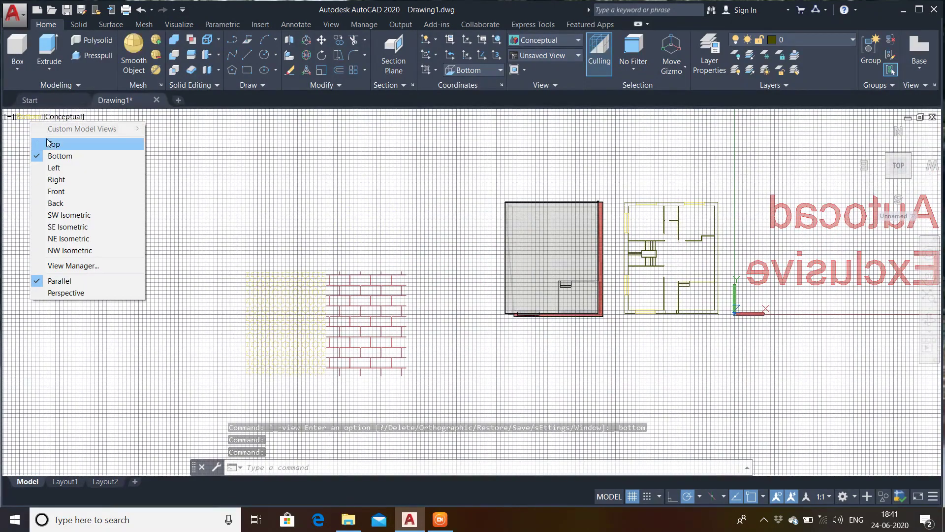
pyautogui.click(52, 144)
pyautogui.keyDown('shift'); pyautogui.moveTo(139, 226); pyautogui.dragTo(497, 405, button='middle'); pyautogui.keyUp('shift')
pyautogui.scroll(5, 307, 285)
pyautogui.keyDown('shift'); pyautogui.moveTo(307, 286); pyautogui.dragTo(380, 283, button='middle'); pyautogui.keyUp('shift')
pyautogui.scroll(-3, 375, 314)
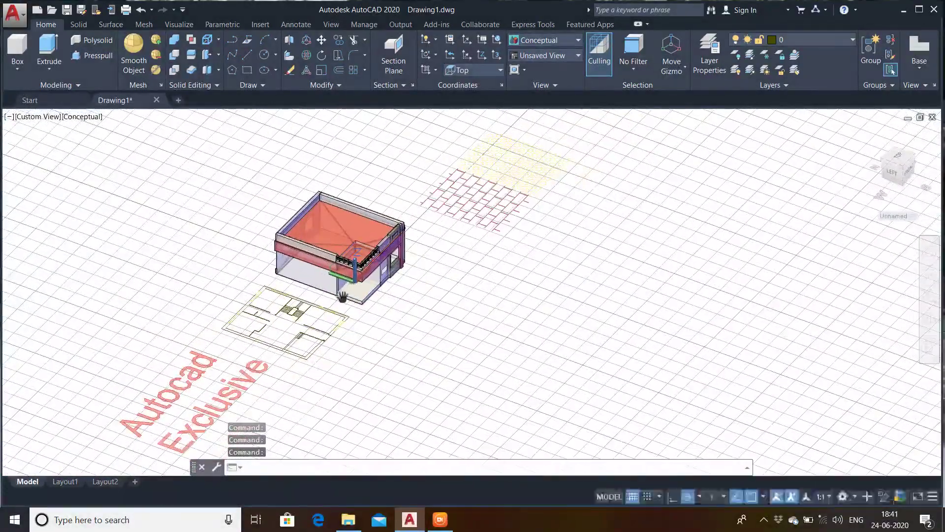
pyautogui.scroll(4, 380, 282)
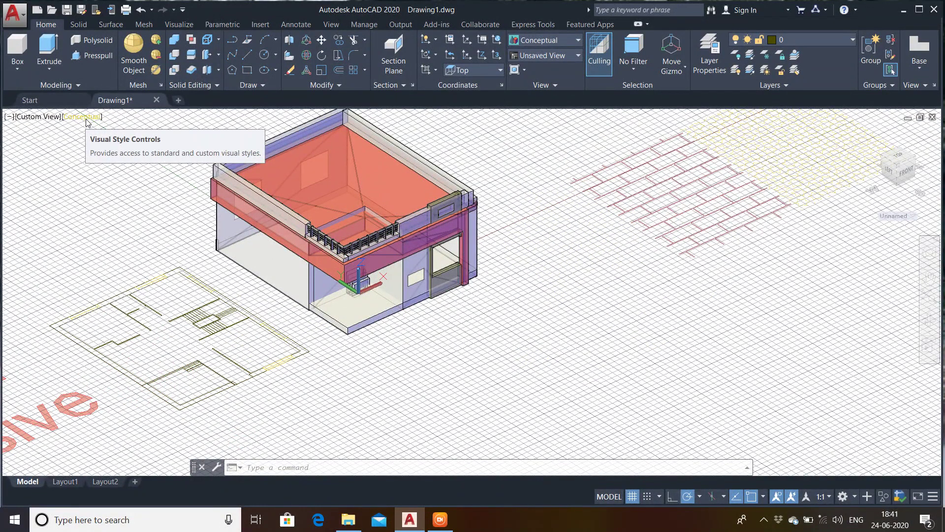
# Try the 2D Wireframe visual style on the house model and switch back to Conceptual
pyautogui.click(83, 117)
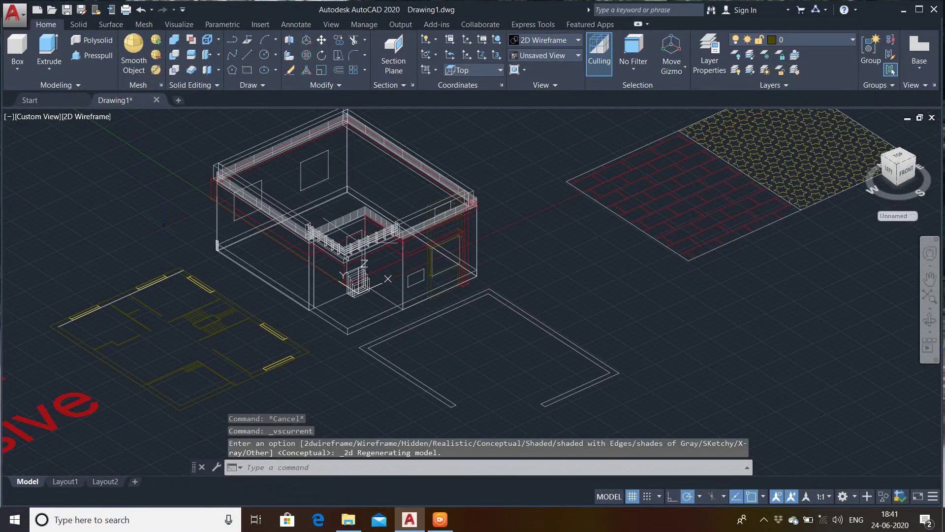
pyautogui.scroll(5, 378, 268)
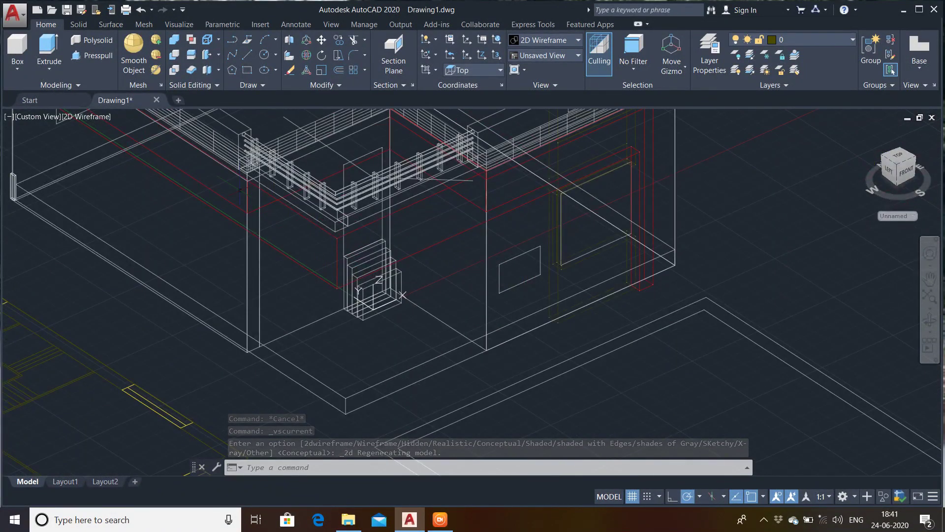
pyautogui.click(89, 117)
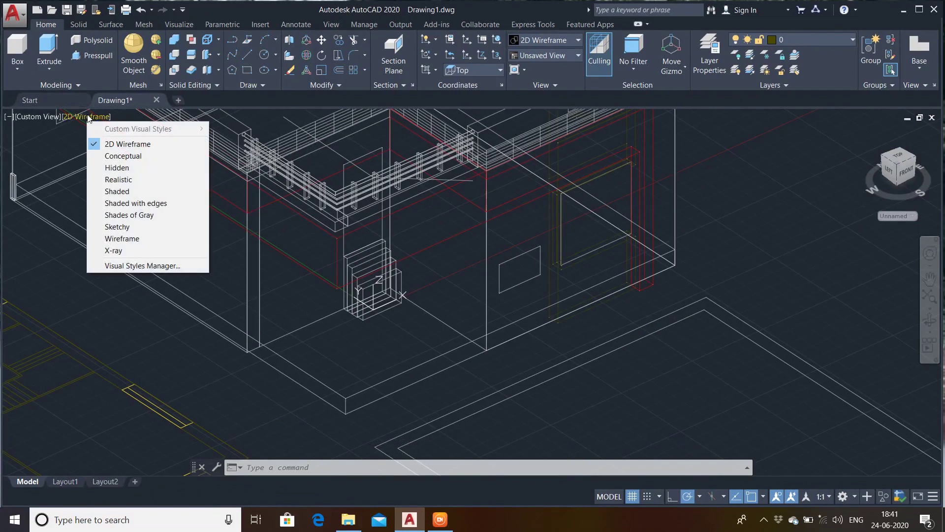
pyautogui.click(128, 157)
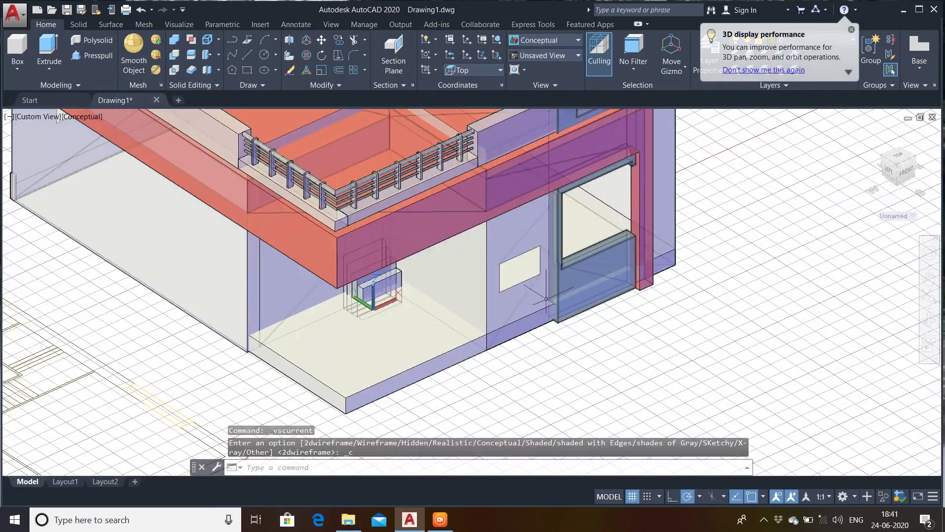
# Apply the Sketchy visual style to the viewport and view the whole house in it
pyautogui.click(91, 117)
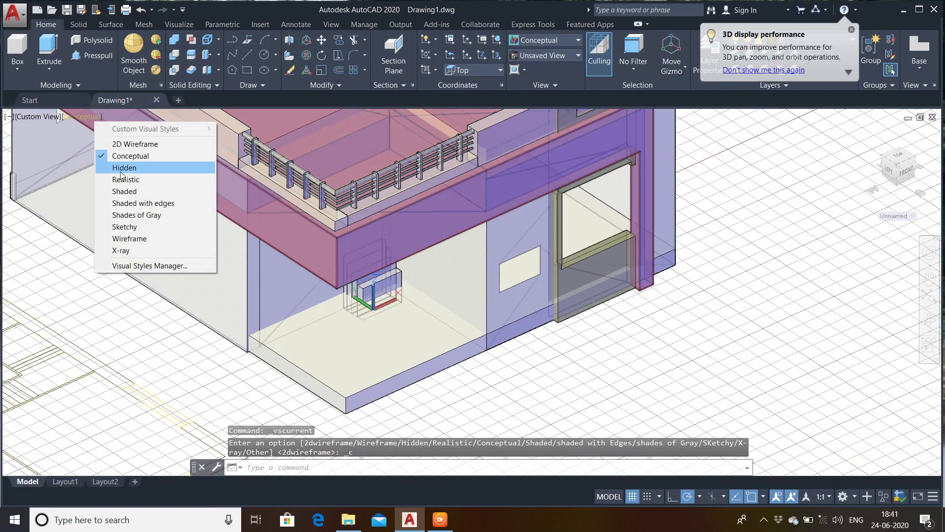
pyautogui.click(134, 226)
pyautogui.scroll(-2, 454, 257)
pyautogui.moveTo(440, 265)
pyautogui.mouseDown(button='middle')
pyautogui.moveTo(438, 284)
pyautogui.moveTo(542, 383)
pyautogui.moveTo(531, 323)
pyautogui.moveTo(520, 314)
pyautogui.mouseUp(button='middle')
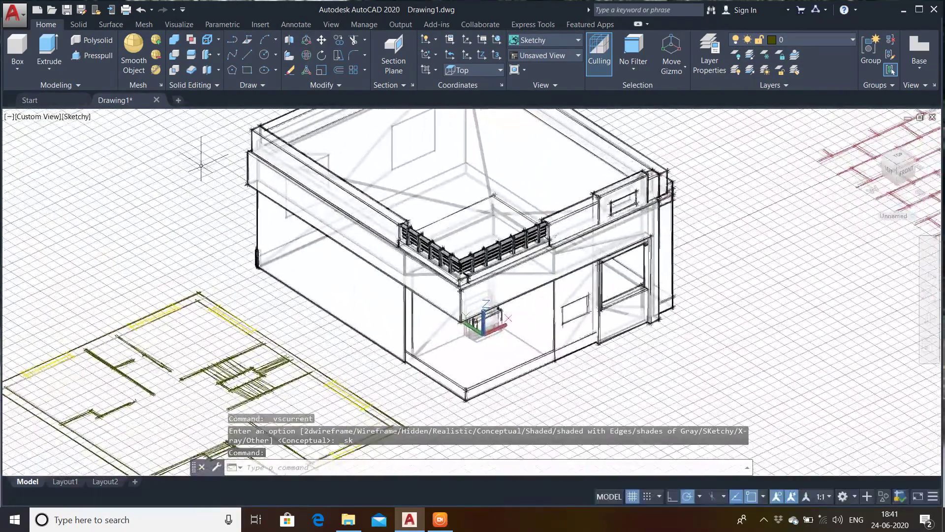
# Try the Hidden visual style on the house model and return it to Conceptual
pyautogui.click(74, 117)
pyautogui.click(99, 165)
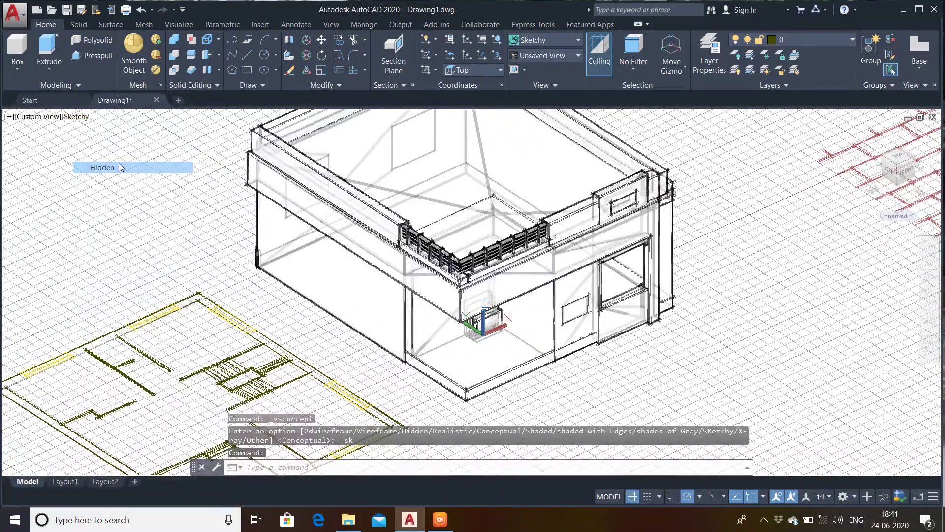
pyautogui.click(78, 119)
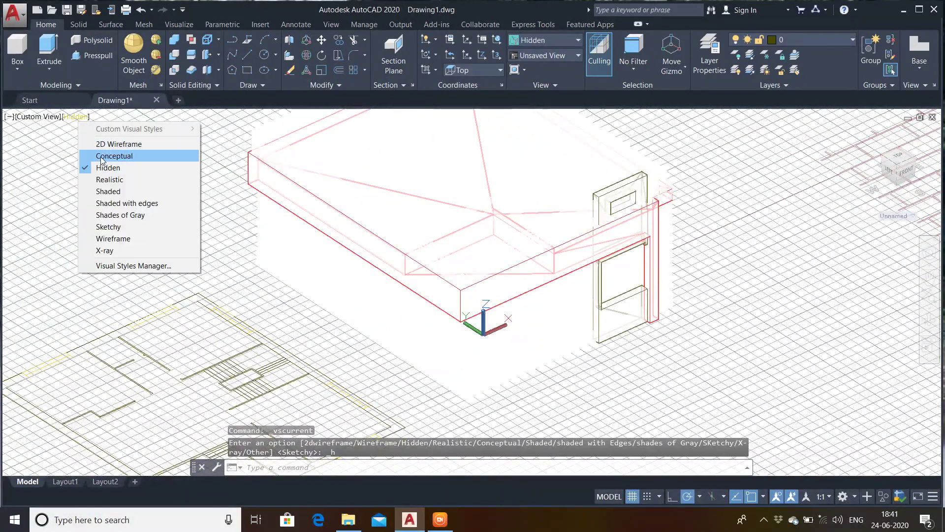
pyautogui.click(98, 156)
pyautogui.moveTo(435, 284); pyautogui.dragTo(418, 270, button='middle')
pyautogui.scroll(3, 418, 271)
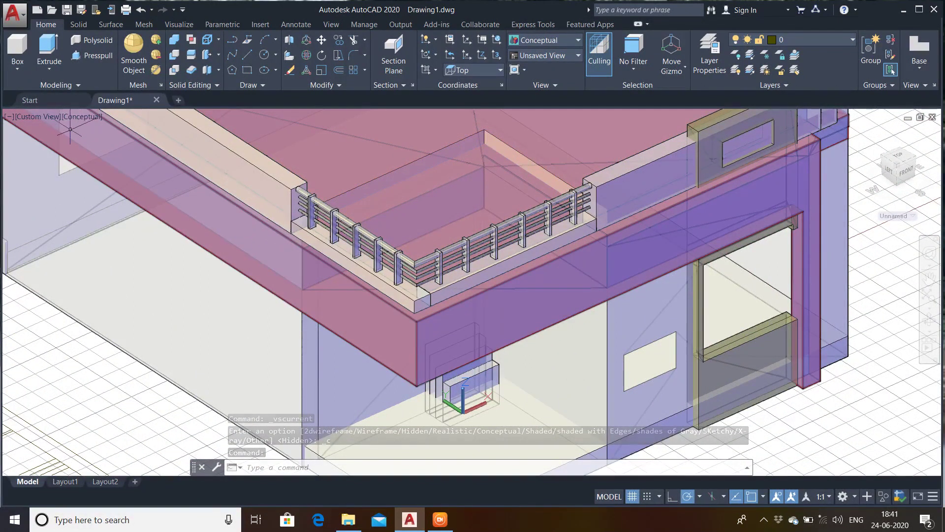
# Set the viewport to the Top view with the 2D Wireframe visual style
pyautogui.click(37, 119)
pyautogui.click(49, 141)
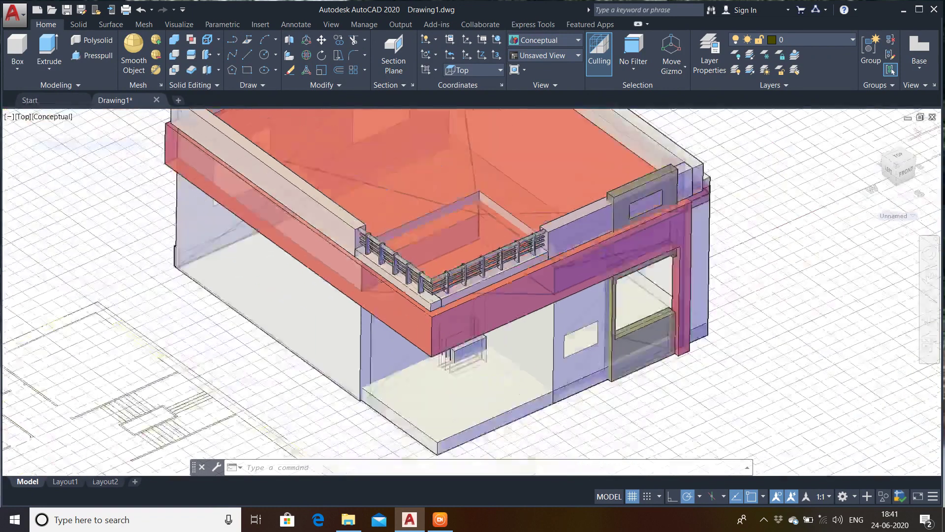
pyautogui.click(45, 115)
pyautogui.click(56, 141)
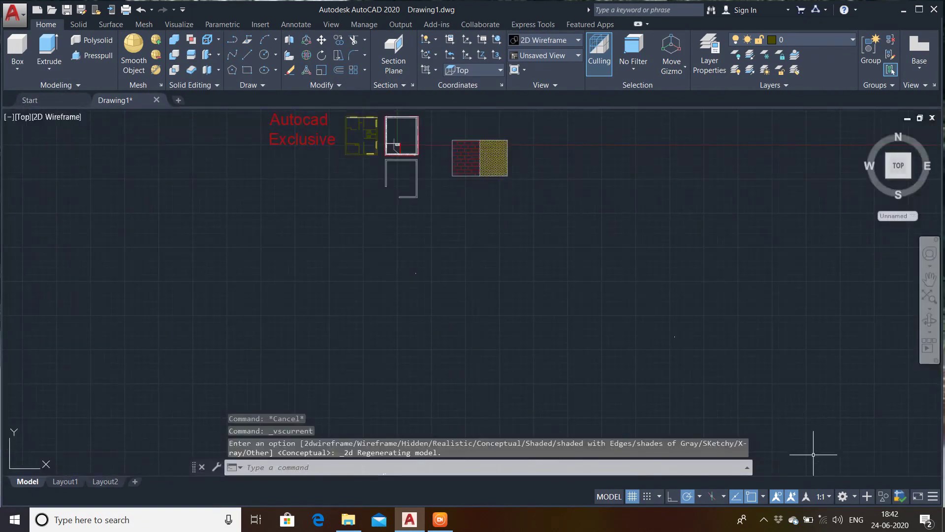
# Switch the workspace to Drafting & Annotation and bring the plans and hatched rectangles into closer view
pyautogui.click(844, 495)
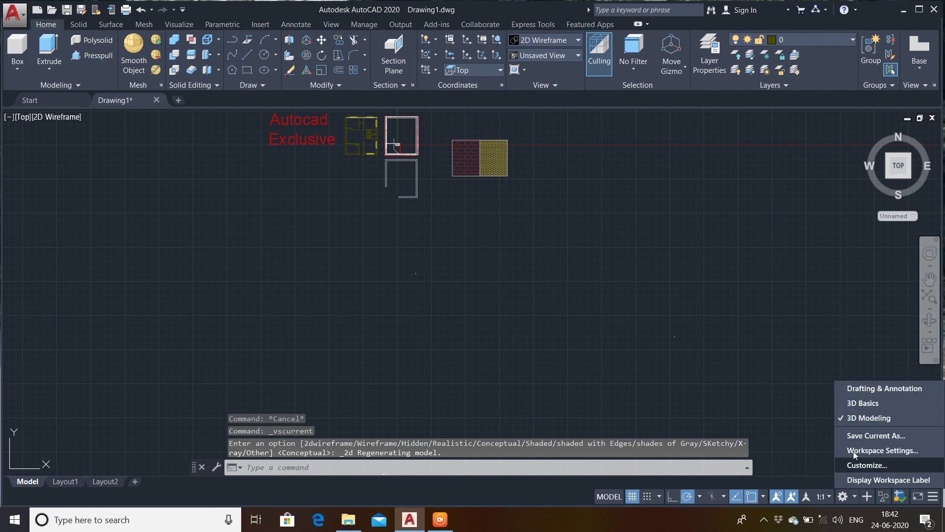
pyautogui.click(861, 394)
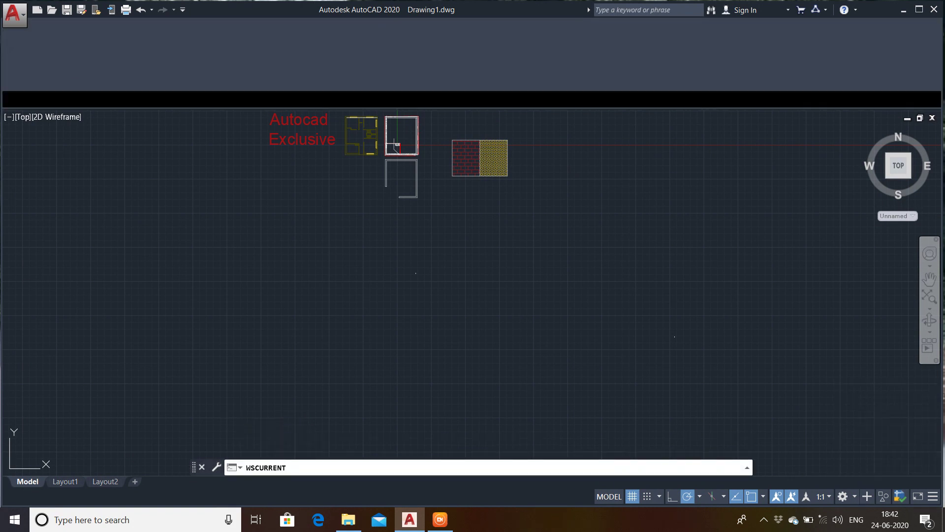
pyautogui.moveTo(412, 209); pyautogui.dragTo(445, 325, button='middle')
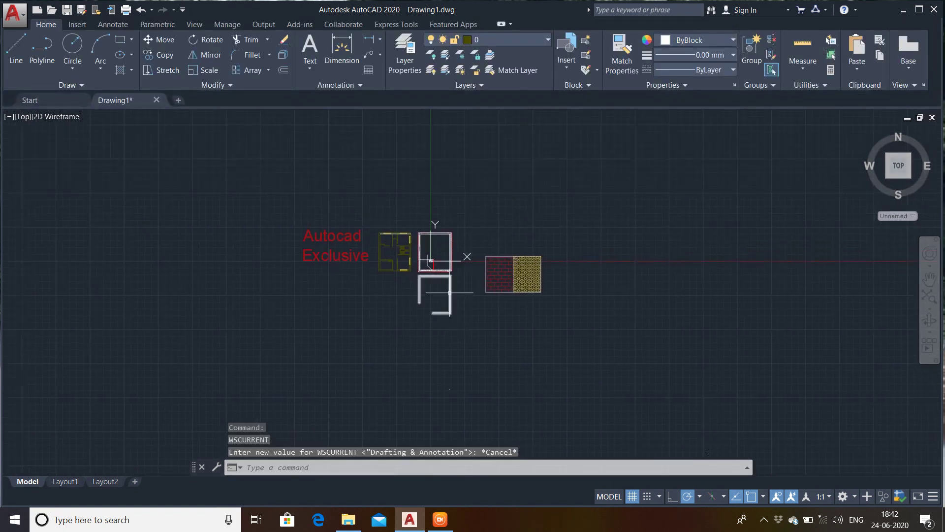
pyautogui.scroll(4, 450, 292)
pyautogui.scroll(2, 447, 282)
pyautogui.moveTo(448, 282)
pyautogui.mouseDown(button='middle')
pyautogui.moveTo(707, 354)
pyautogui.moveTo(479, 302)
pyautogui.moveTo(408, 302)
pyautogui.mouseUp(button='middle')
pyautogui.moveTo(500, 285); pyautogui.dragTo(446, 290, button='middle')
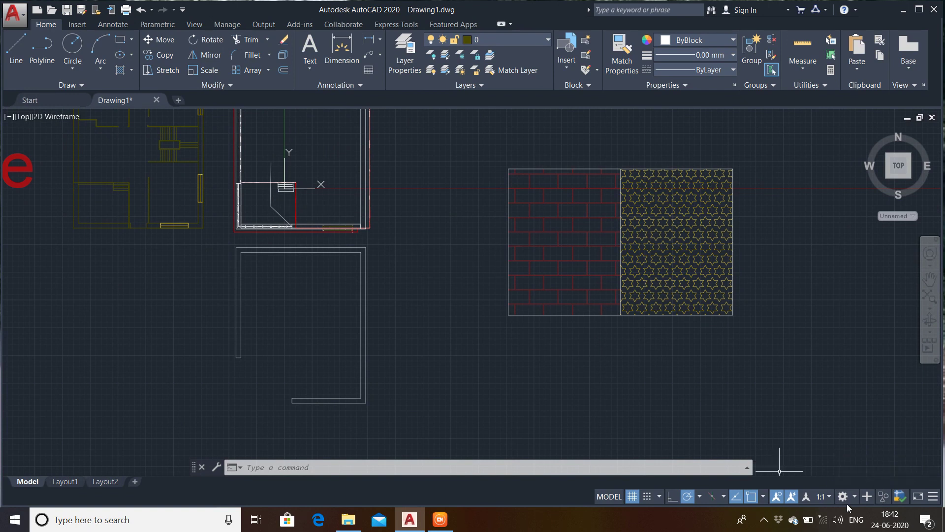
# Isolate the brick-hatched and star-hatched rectangles with their boundaries so all other objects are hidden
pyautogui.click(883, 496)
pyautogui.click(902, 474)
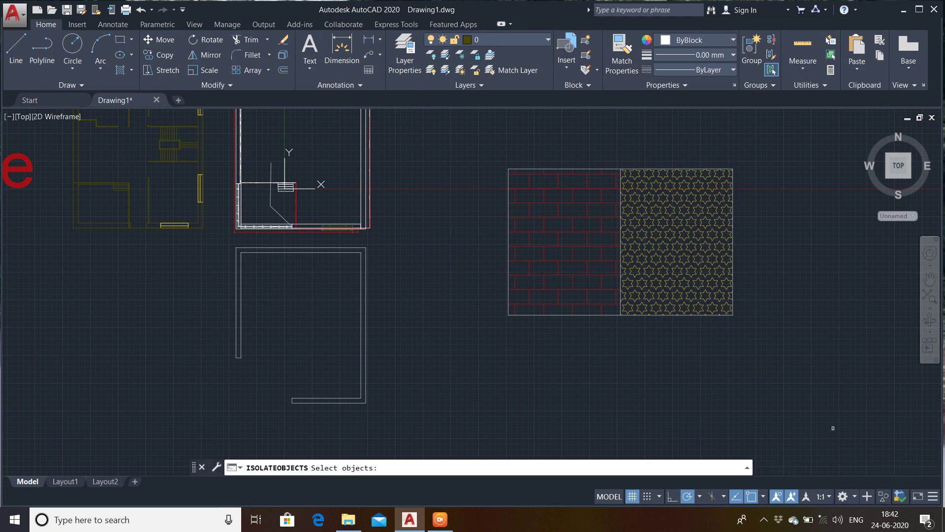
pyautogui.moveTo(701, 380); pyautogui.dragTo(626, 439, button='middle')
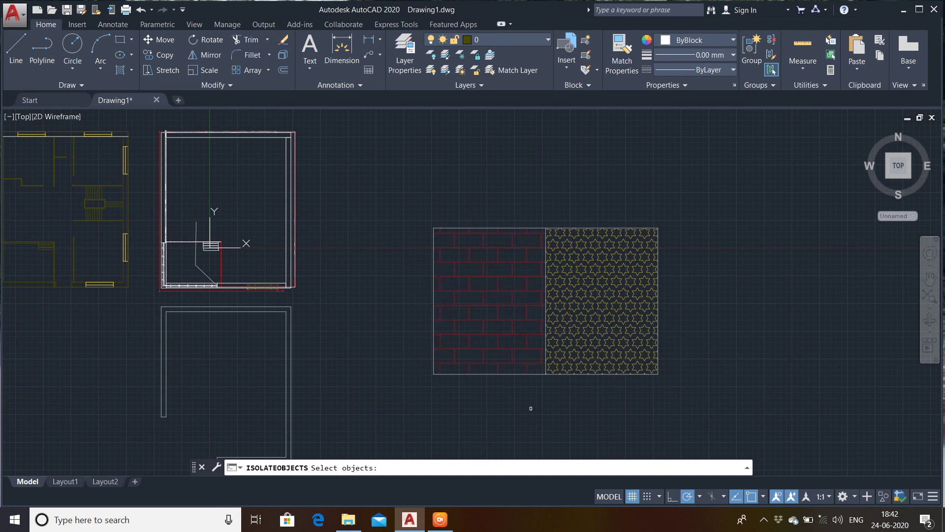
pyautogui.click(721, 208)
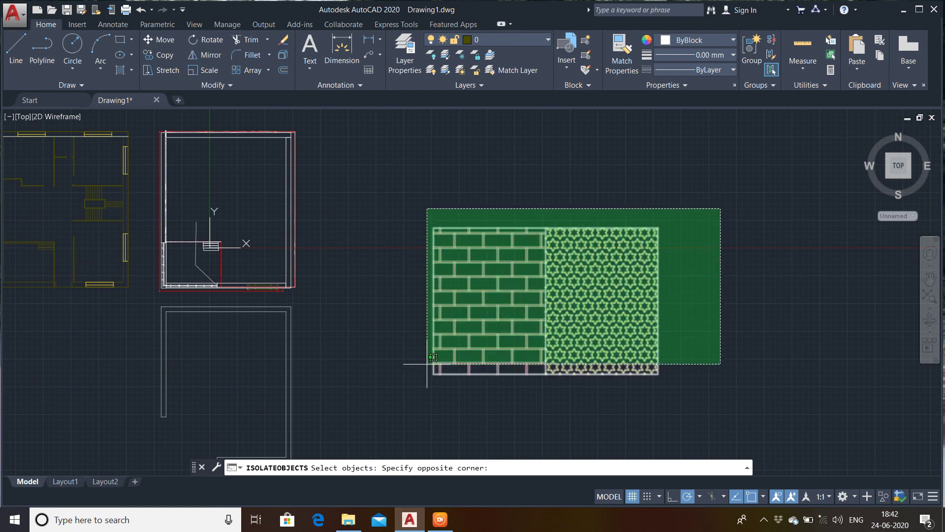
pyautogui.click(402, 403)
pyautogui.press('Return')
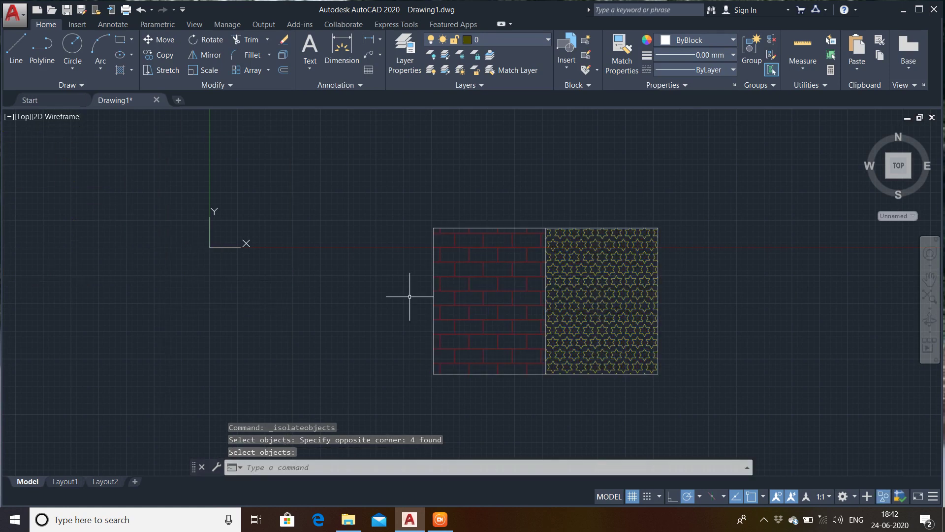
pyautogui.moveTo(559, 348); pyautogui.dragTo(521, 329, button='middle')
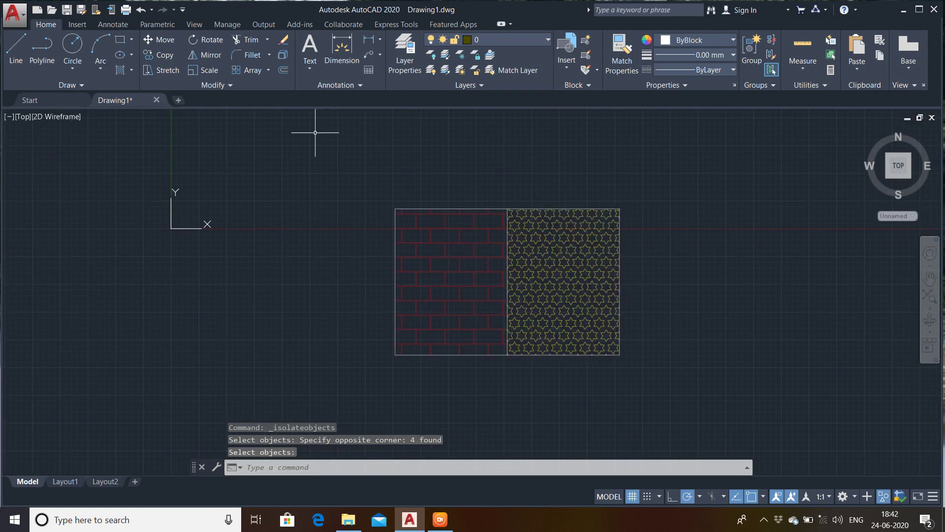
pyautogui.click(538, 264)
pyautogui.press('Escape')
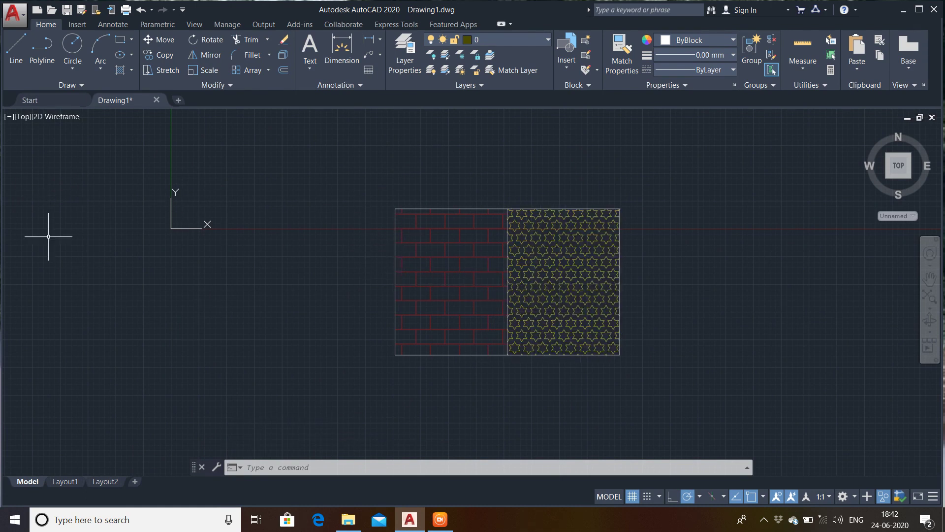
# End the object isolation to show all the drawing's objects again
pyautogui.click(885, 498)
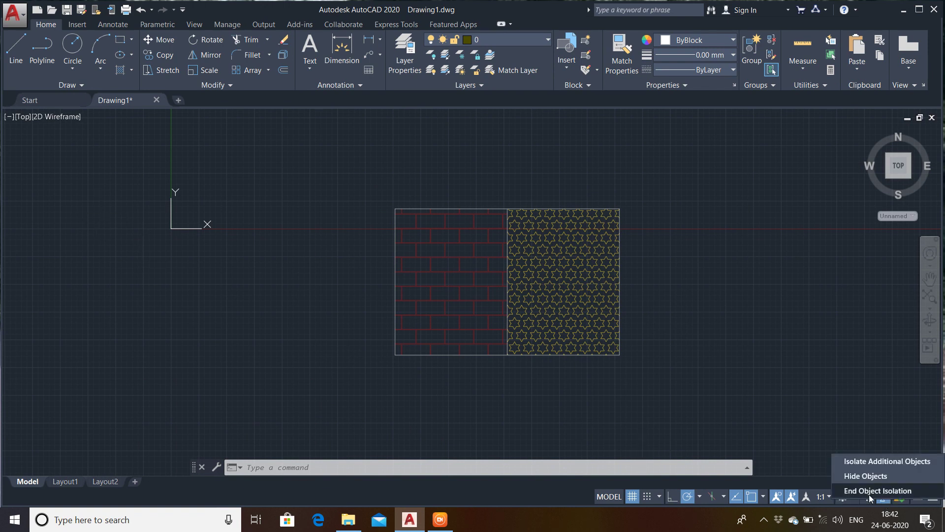
pyautogui.click(898, 493)
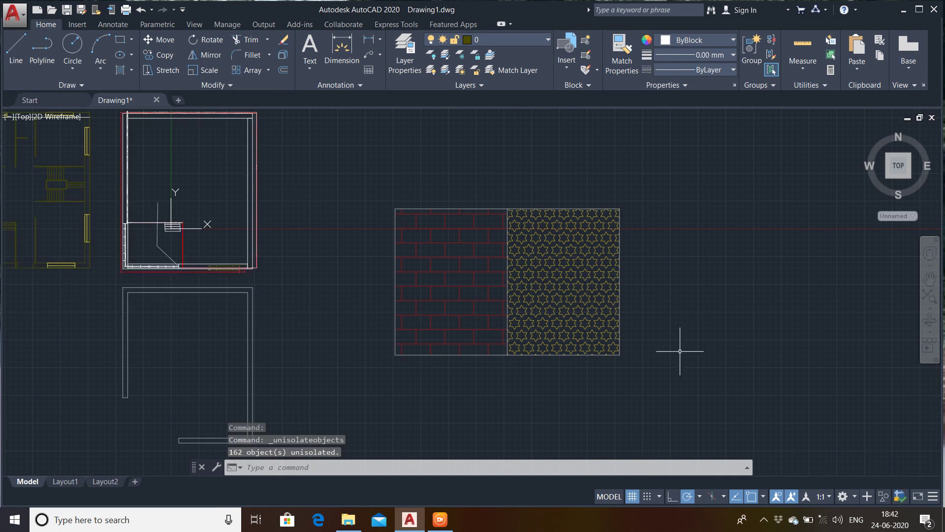
pyautogui.scroll(-2, 680, 348)
pyautogui.moveTo(369, 279); pyautogui.dragTo(424, 272, button='middle')
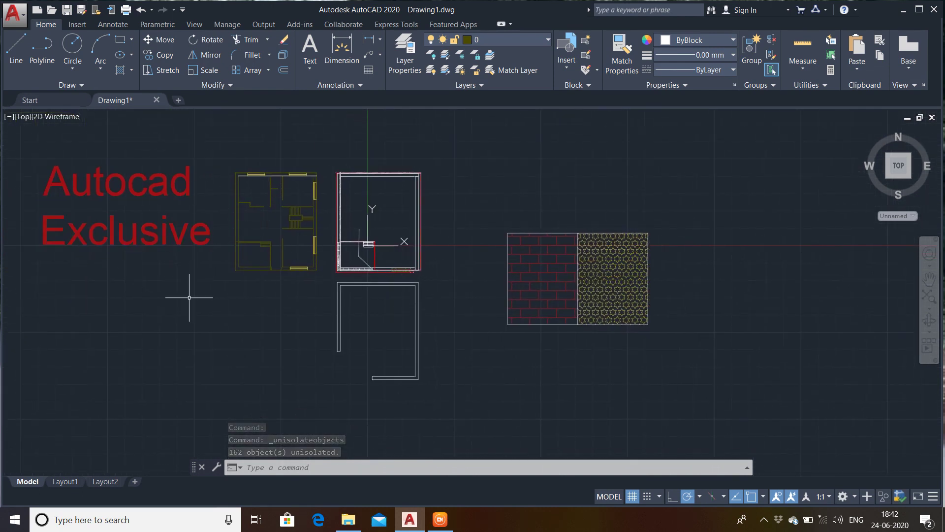
# Hide the brick-hatched and star-hatched rectangles with Hide Objects, leaving the rest of the drawing displayed
pyautogui.click(884, 498)
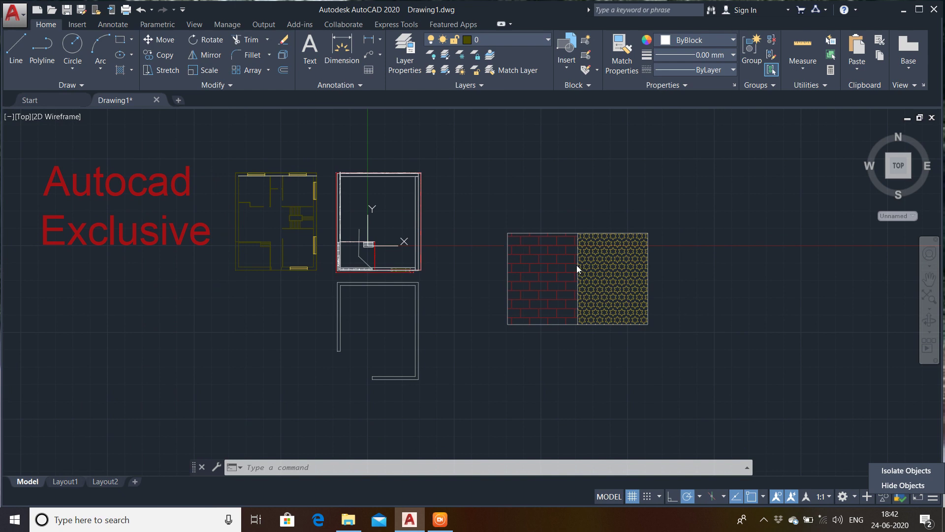
pyautogui.click(903, 485)
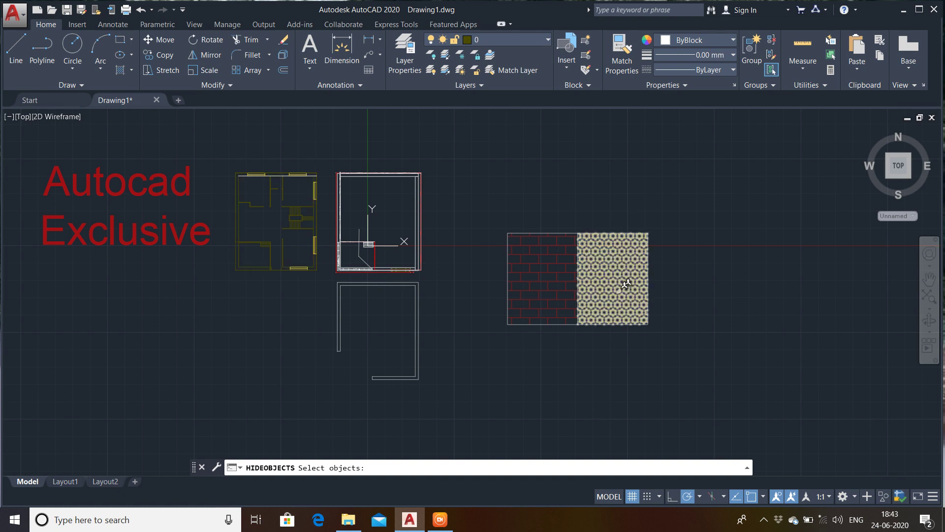
pyautogui.click(713, 206)
pyautogui.click(495, 348)
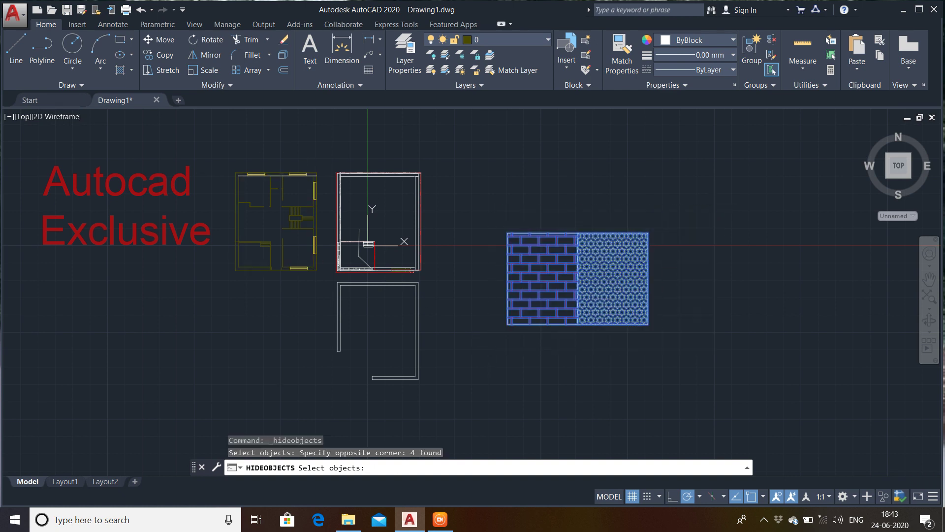
pyautogui.press('Return')
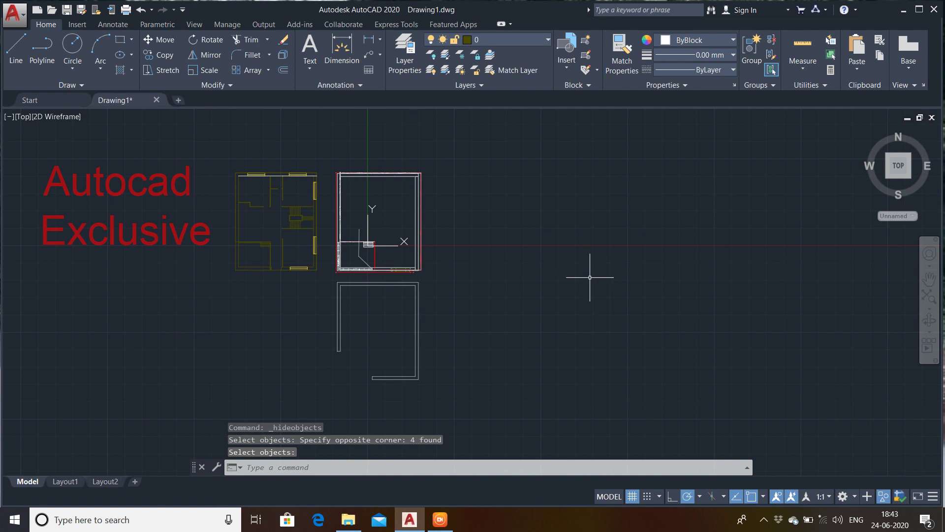
# Set the ViewCube view to Front and examine the house model's front elevation up close
pyautogui.press('Escape')
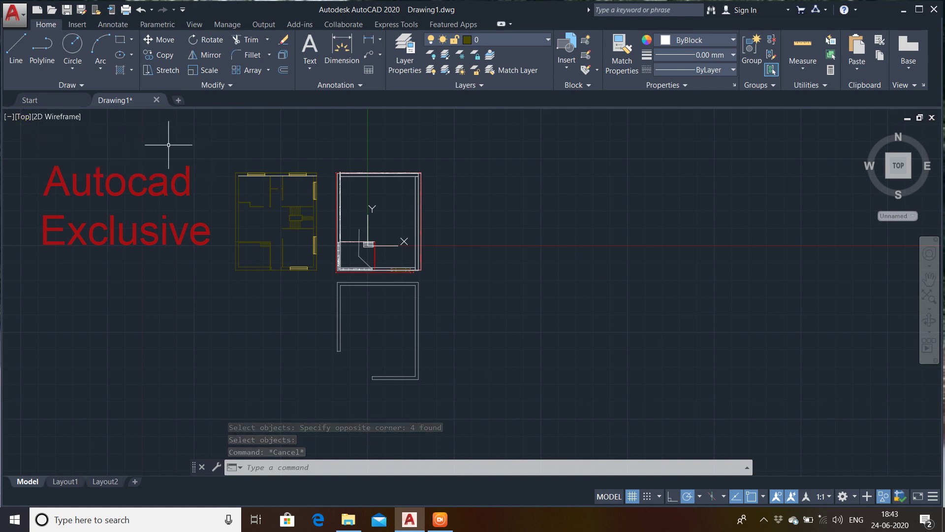
pyautogui.click(898, 179)
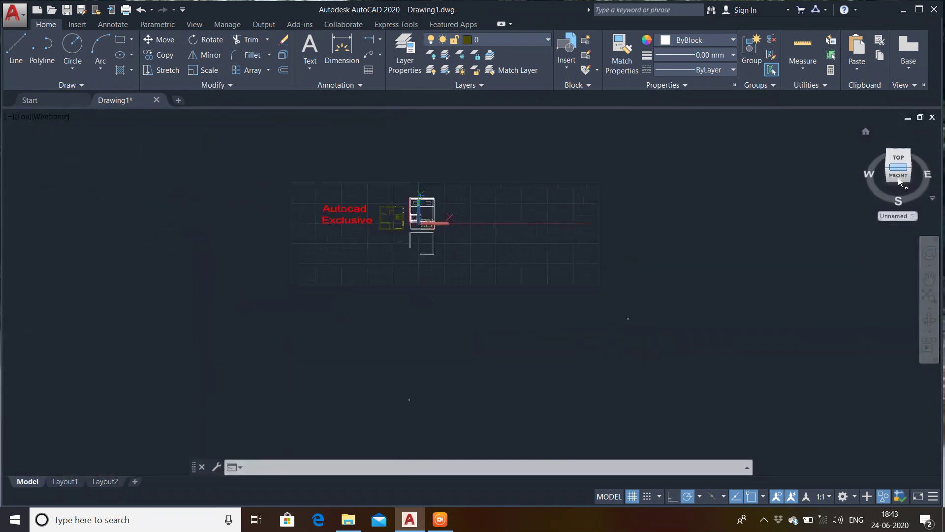
pyautogui.scroll(10, 394, 232)
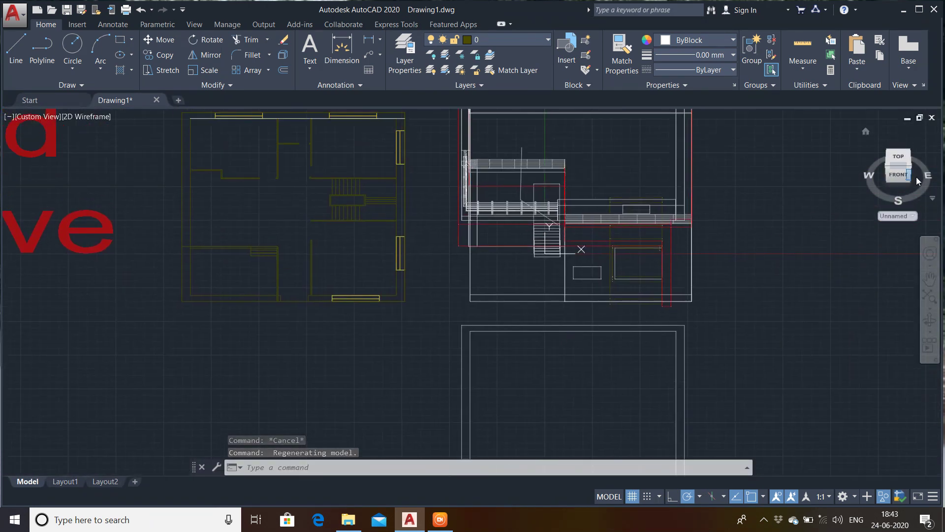
pyautogui.click(898, 173)
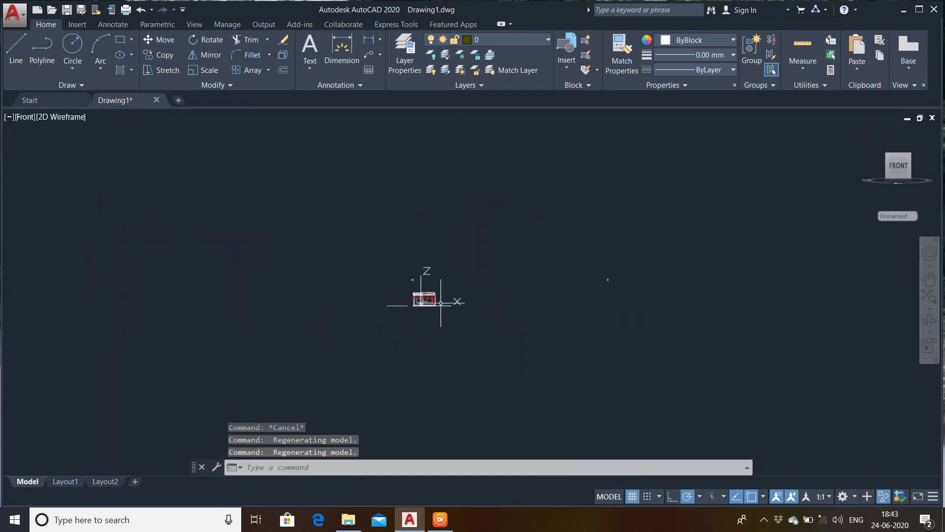
pyautogui.scroll(15, 429, 296)
pyautogui.scroll(-3, 639, 223)
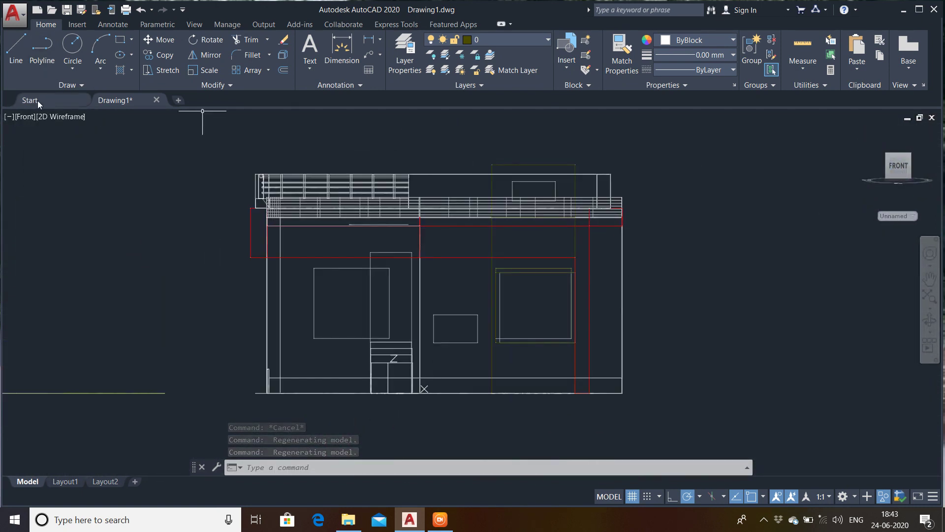
# Return the drawing to the Top view and center the title text and the floor plans
pyautogui.click(26, 115)
pyautogui.click(34, 144)
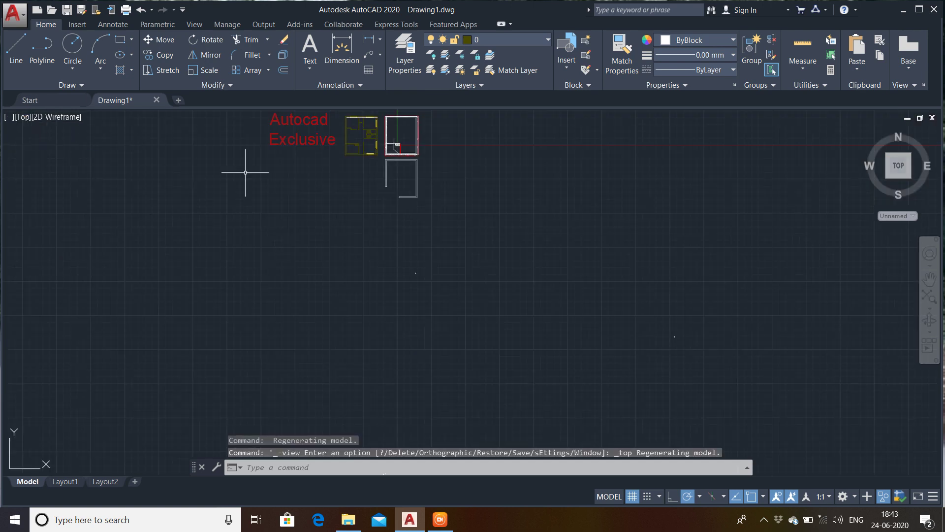
pyautogui.moveTo(300, 180); pyautogui.dragTo(487, 279, button='middle')
pyautogui.scroll(1, 507, 332)
pyautogui.scroll(-1, 506, 338)
pyautogui.scroll(-2, 487, 265)
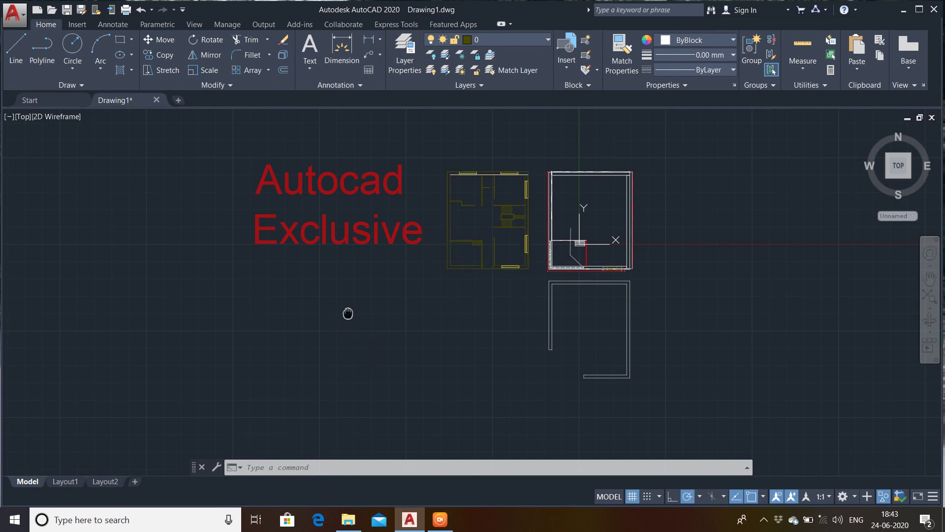
pyautogui.moveTo(347, 314)
pyautogui.mouseDown(button='middle')
pyautogui.moveTo(346, 344)
pyautogui.moveTo(348, 326)
pyautogui.mouseUp(button='middle')
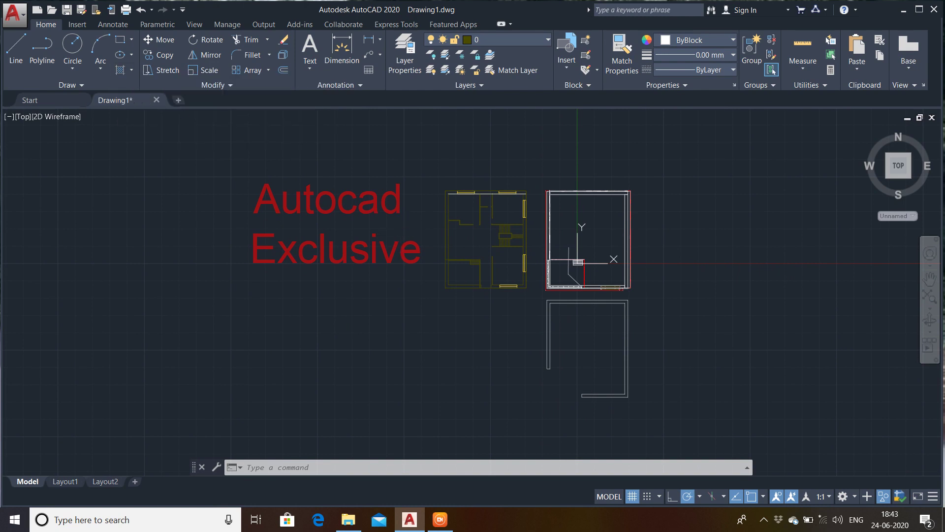
# Undo the recent view changes and the hiding of the brick-hatched and star-hatched rectangles
pyautogui.hotkey('ctrl', 'z')
pyautogui.hotkey('ctrl', 'z')
pyautogui.hotkey('ctrl', 'z')
pyautogui.hotkey('ctrl', 'z')
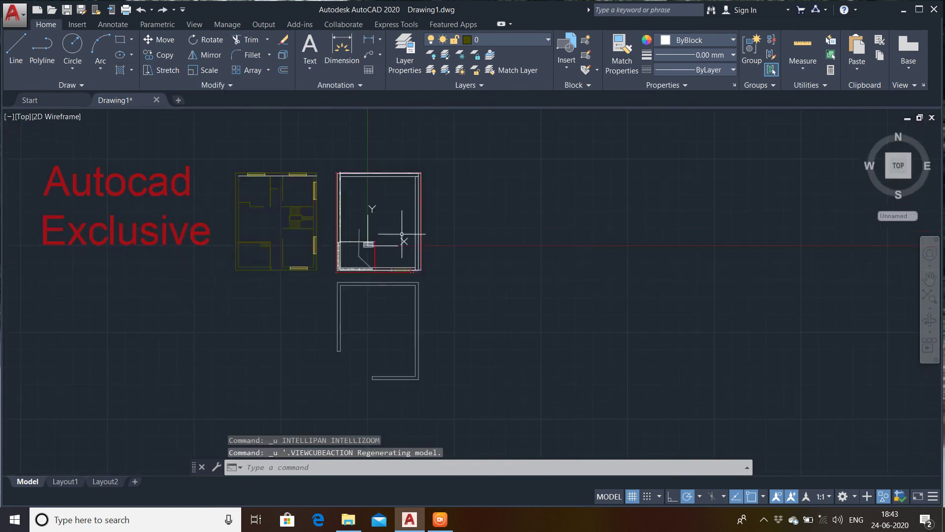
pyautogui.hotkey('ctrl', 'z')
pyautogui.hotkey('ctrl', 'z')
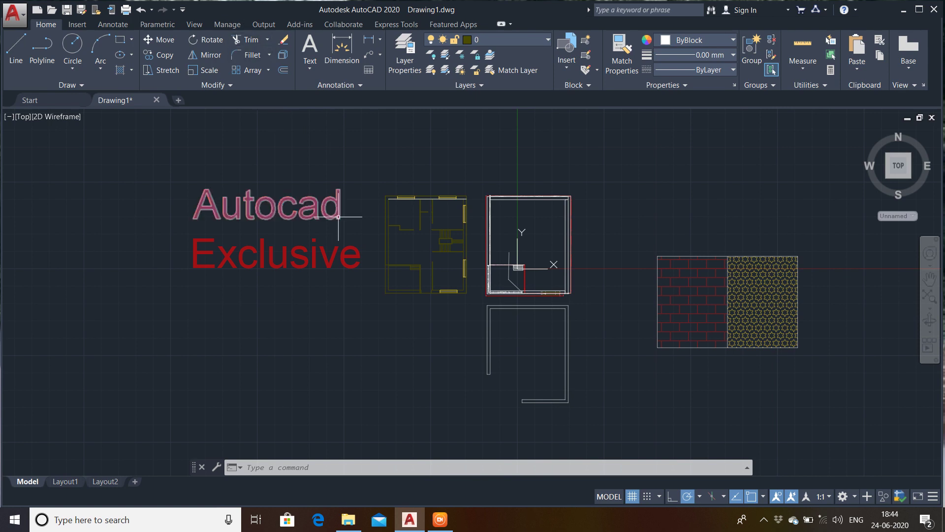
# Orbit the drawing out of the Top view to examine the wireframe house model and plans in 3D
pyautogui.scroll(4, 433, 230)
pyautogui.scroll(2, 430, 264)
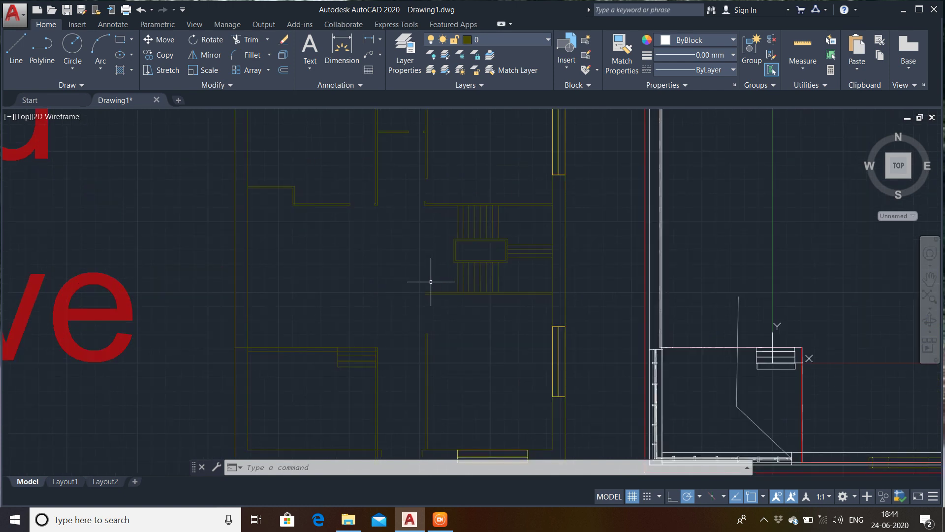
pyautogui.keyDown('shift'); pyautogui.moveTo(432, 266); pyautogui.dragTo(507, 173, button='middle'); pyautogui.keyUp('shift')
pyautogui.hotkey('ctrl', 'z')
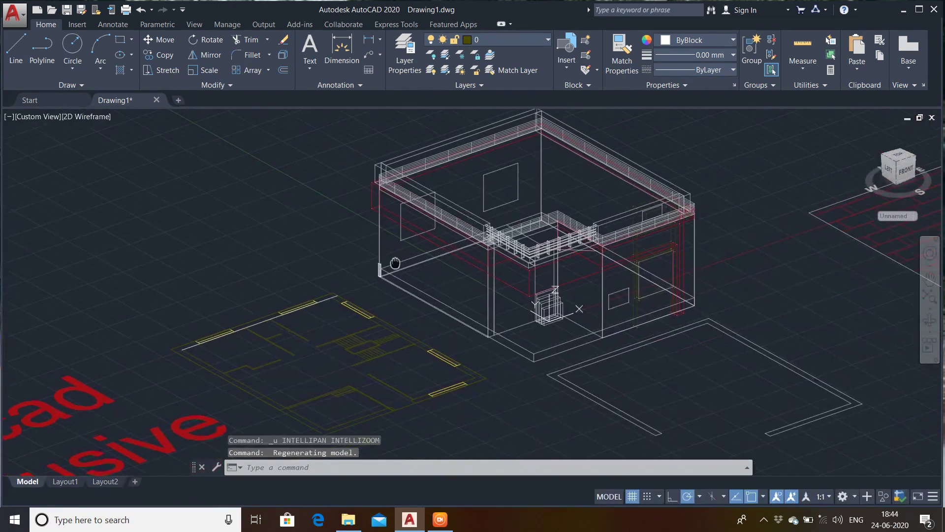